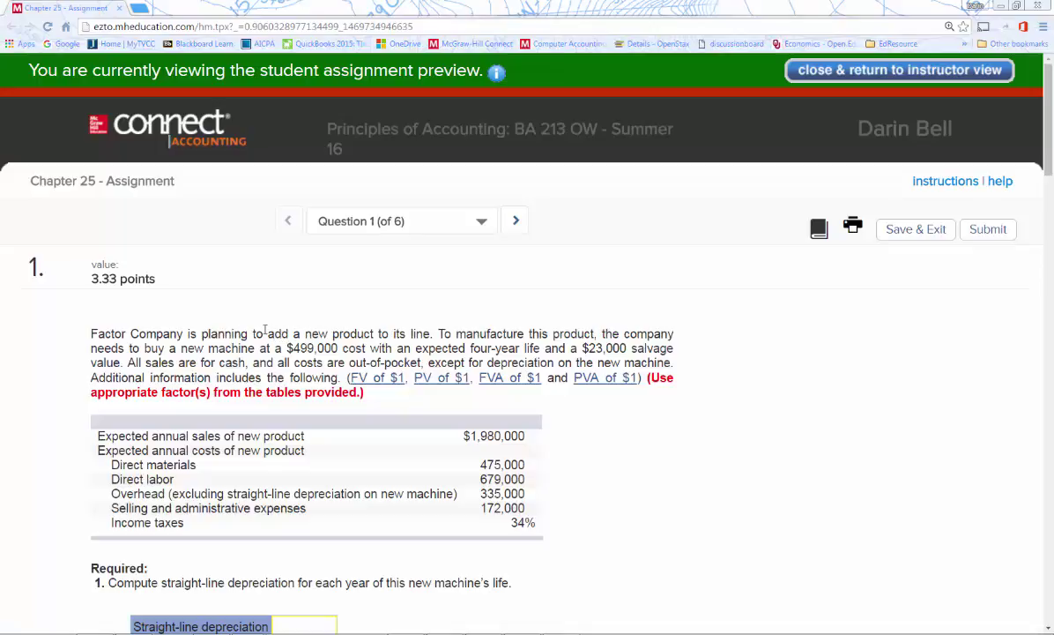
Highlight the new-product phrase, the machine's cost, life and salvage, and the factor-table instruction
left_click_drag(269, 335, 379, 335)
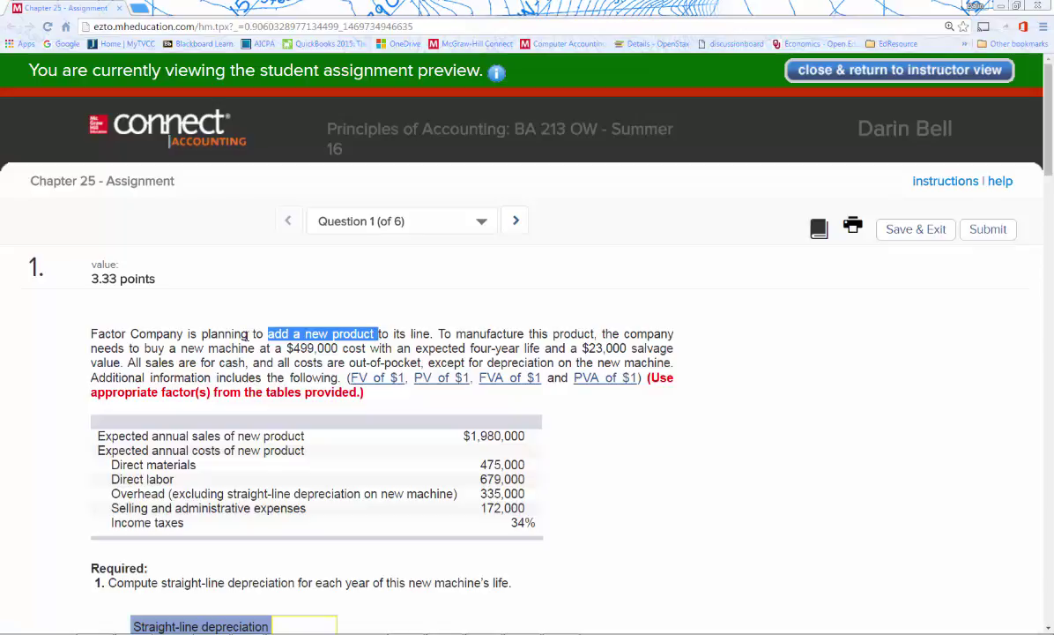
left_click_drag(286, 348, 625, 348)
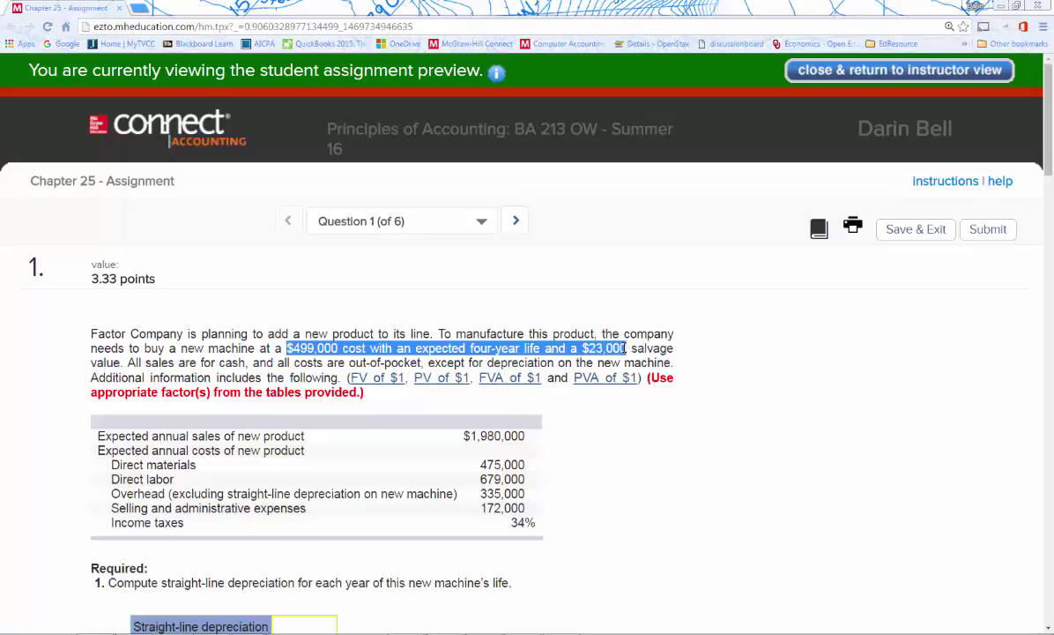
scroll(712, 336, "down", 3)
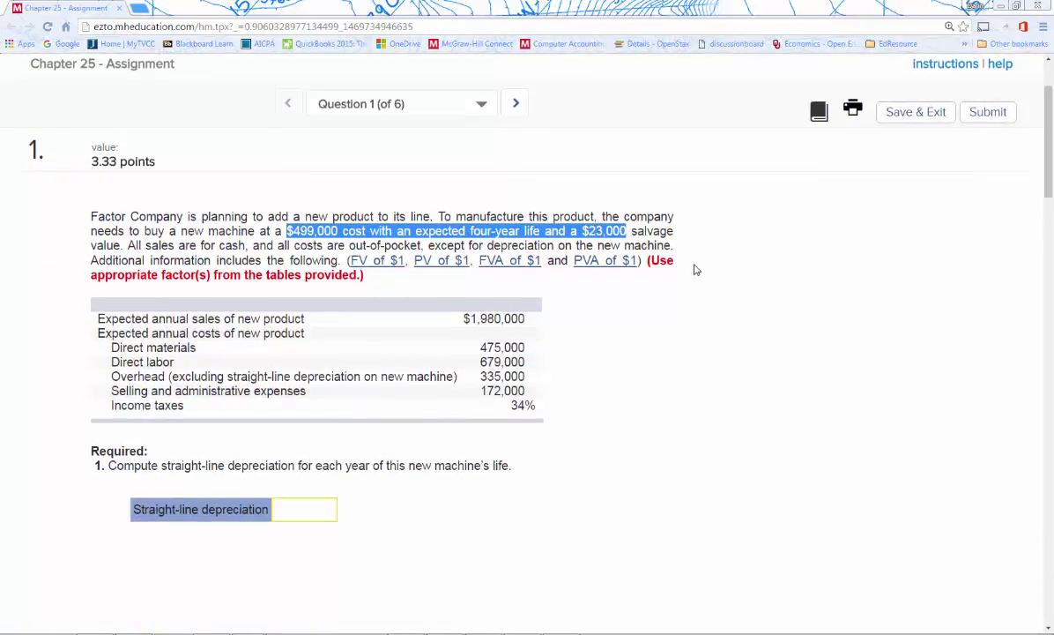
left_click_drag(694, 269, 601, 260)
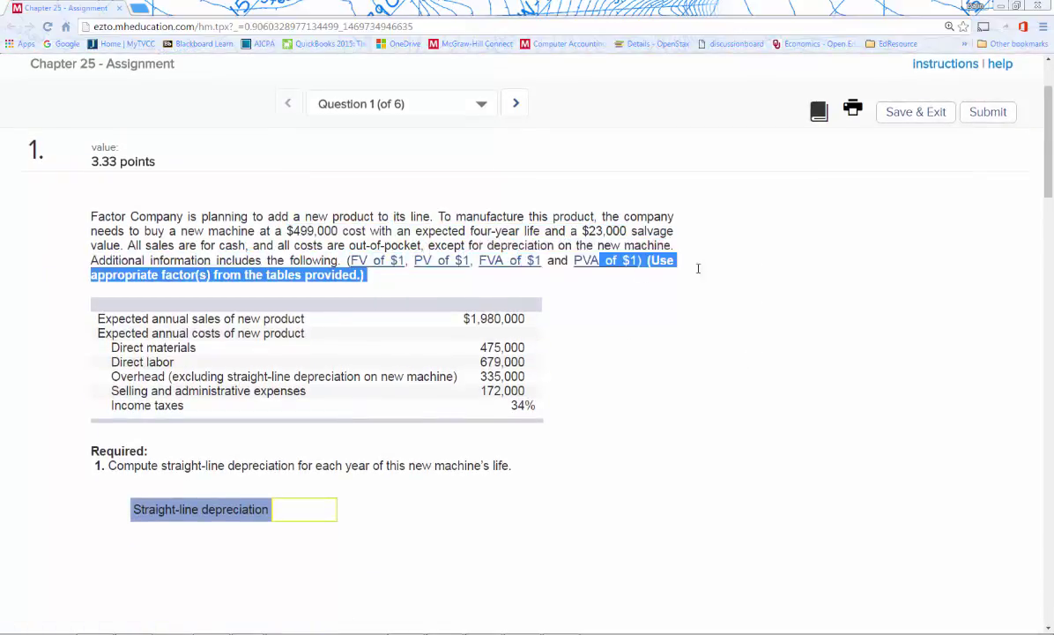
left_click(698, 268)
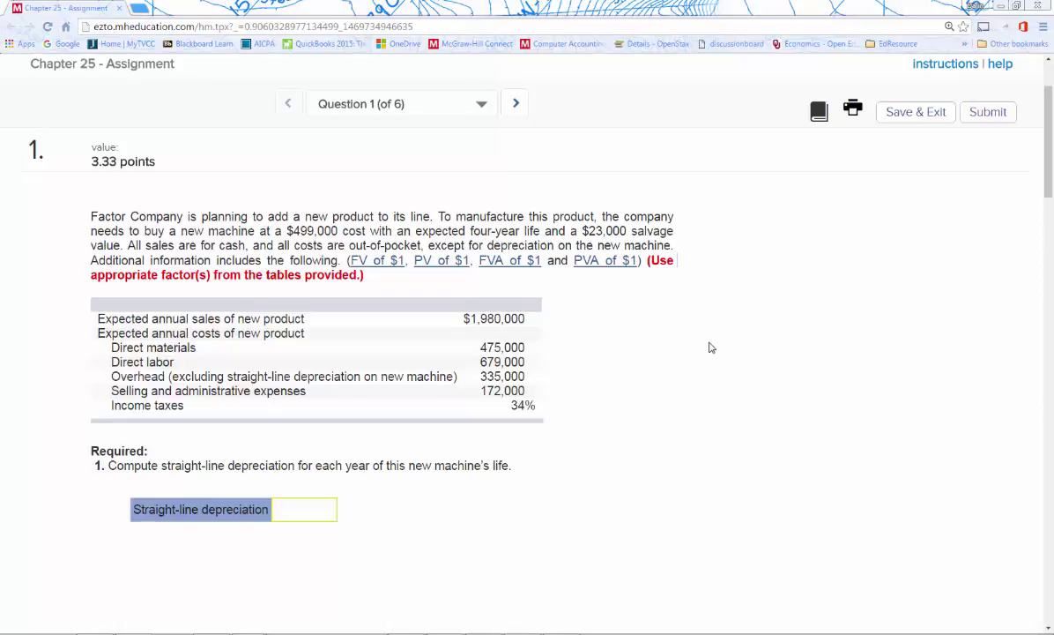
scroll(711, 348, "down", 2)
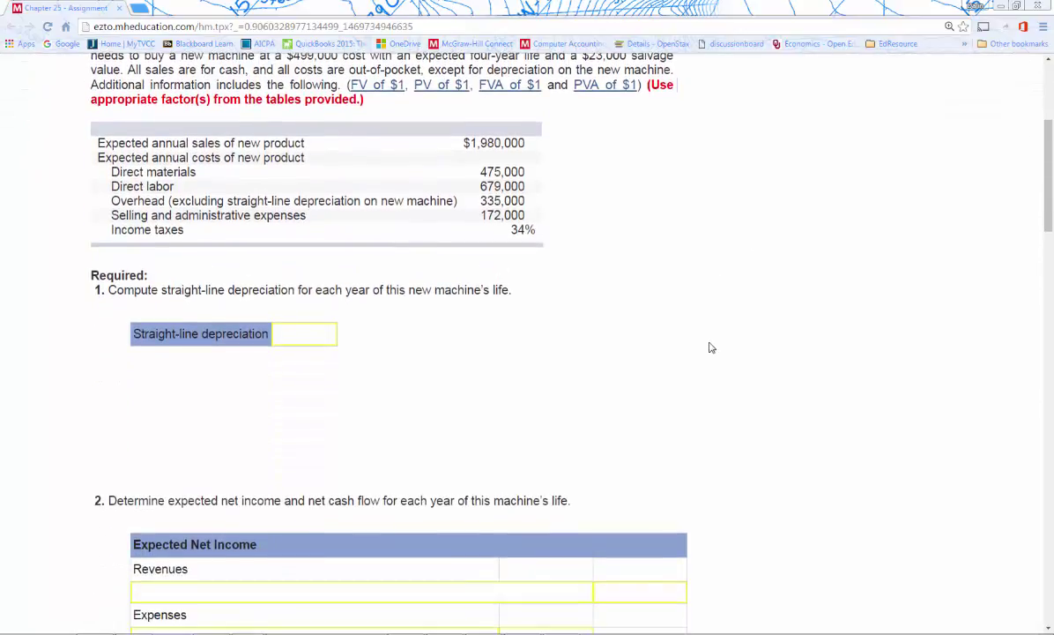
scroll(711, 347, "down", 1)
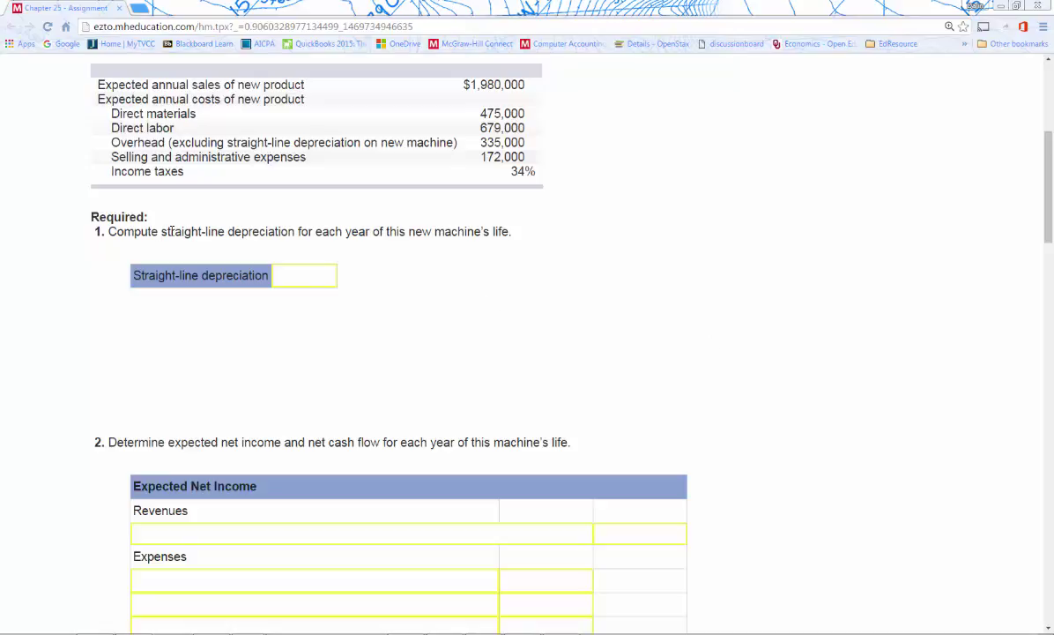
Highlight requirement 1, the $499,000 cost, $23,000 salvage and four-year life, then switch to SmoothDraw
left_click_drag(93, 229, 539, 241)
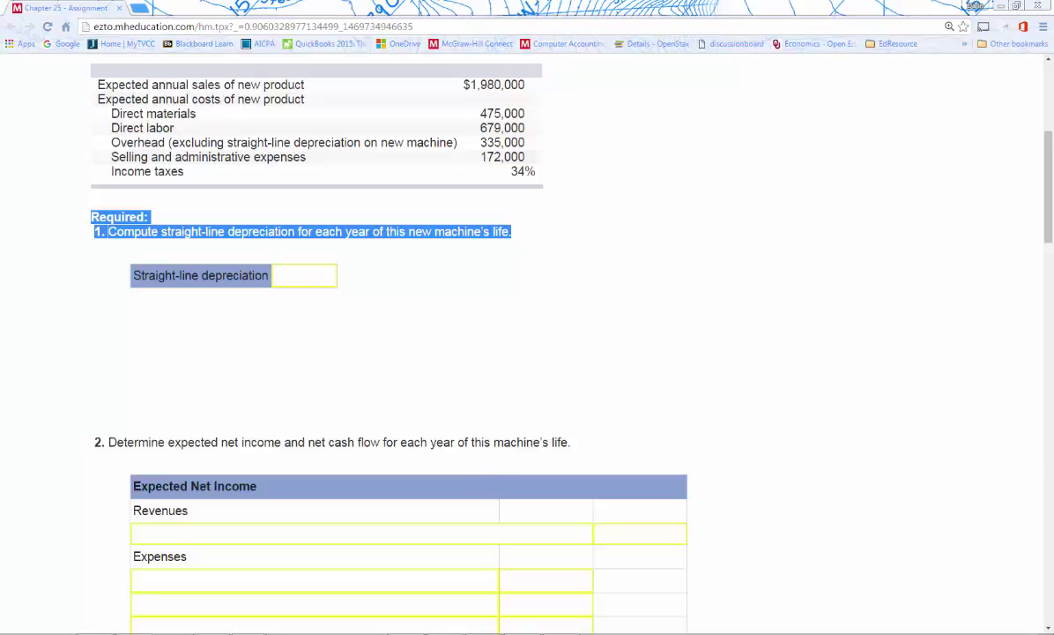
scroll(547, 314, "up", 3)
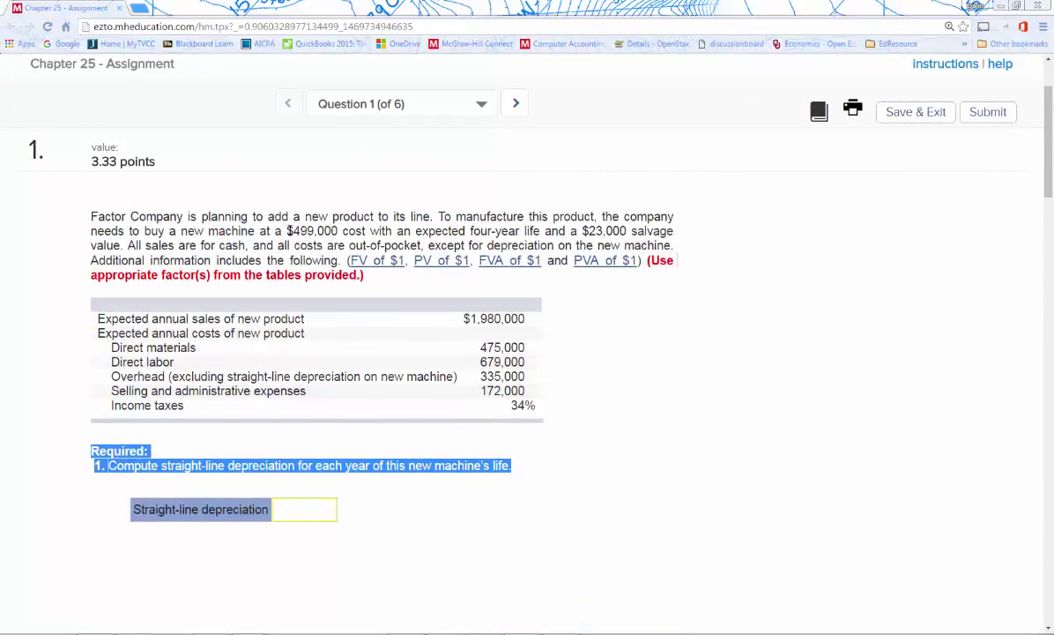
left_click_drag(287, 231, 366, 231)
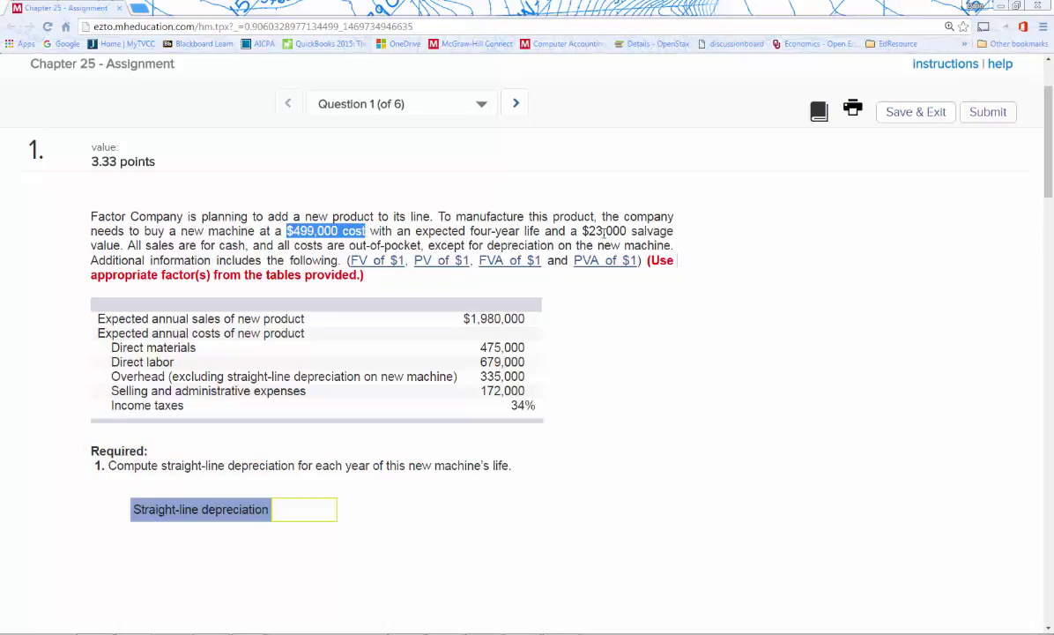
left_click_drag(582, 231, 675, 232)
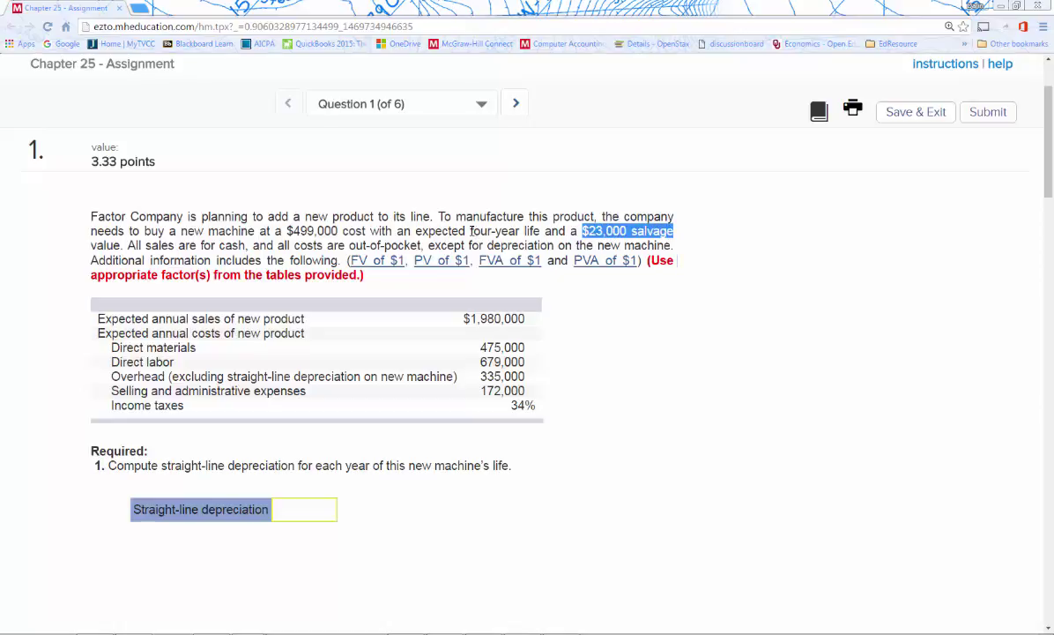
left_click_drag(470, 231, 522, 231)
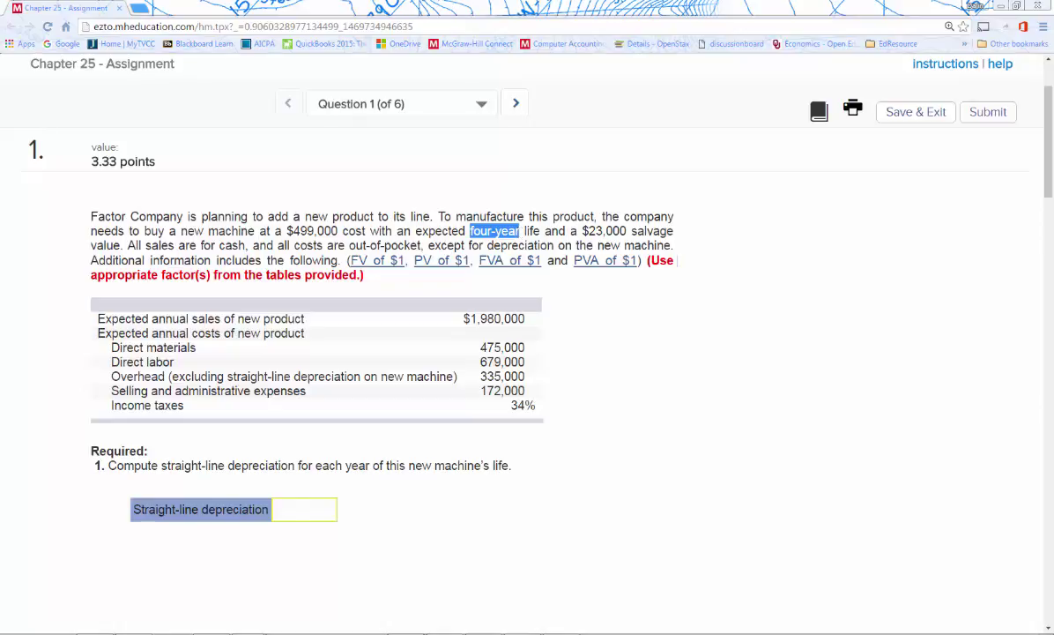
key("alt+Tab")
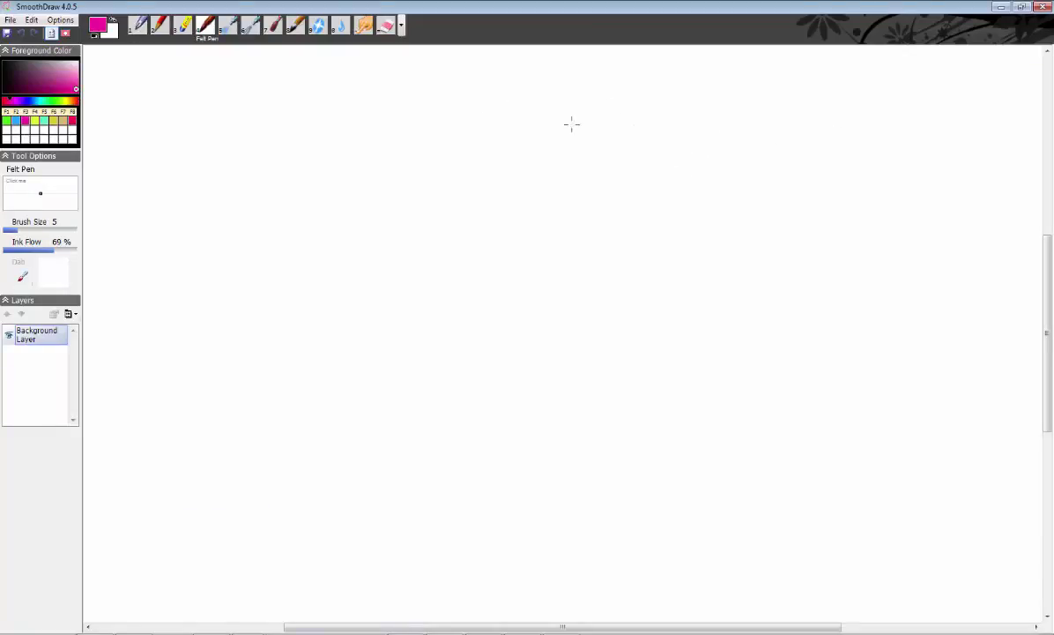
Handwrite 'Cost − Salvage Value', underline it, and write 'Useful Life' beneath in pink
mouse_move(375, 161)
left_mouse_down()
mouse_move(379, 199)
mouse_move(408, 185)
mouse_move(422, 196)
left_mouse_up()
mouse_move(451, 161)
left_mouse_down()
mouse_move(455, 191)
mouse_move(480, 170)
mouse_move(647, 177)
mouse_move(677, 160)
mouse_move(719, 177)
mouse_move(816, 149)
mouse_move(848, 170)
mouse_move(933, 161)
left_mouse_up()
left_click_drag(364, 224, 926, 200)
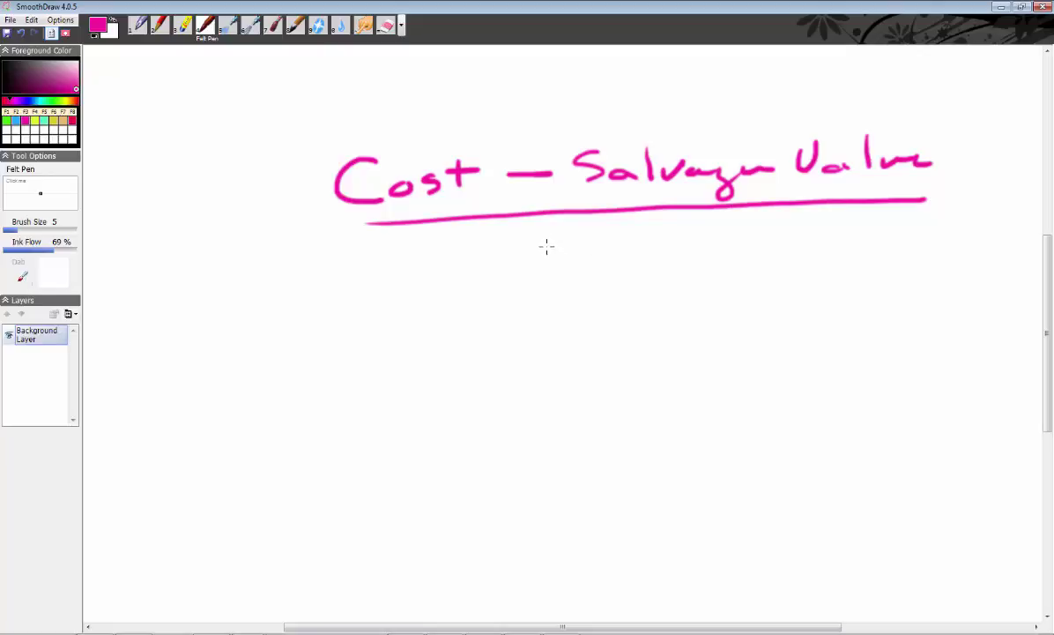
mouse_move(549, 238)
left_mouse_down()
mouse_move(580, 240)
mouse_move(591, 260)
mouse_move(690, 259)
left_mouse_up()
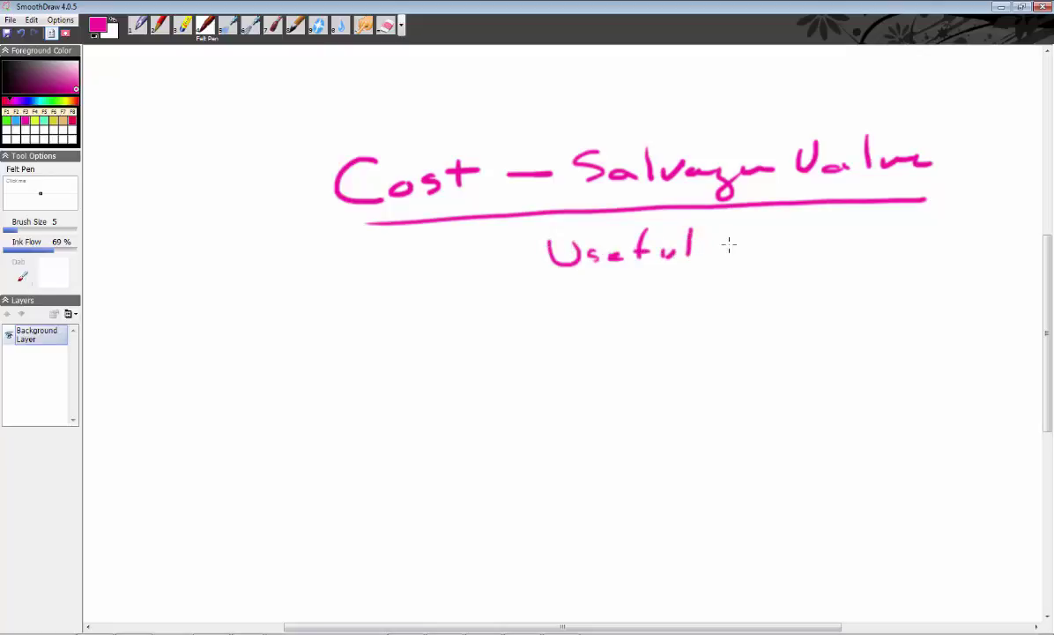
mouse_move(737, 227)
left_mouse_down()
mouse_move(758, 254)
mouse_move(776, 252)
left_mouse_up()
left_click(780, 227)
mouse_move(813, 218)
left_mouse_down()
mouse_move(801, 252)
mouse_move(815, 234)
mouse_move(845, 245)
left_mouse_up()
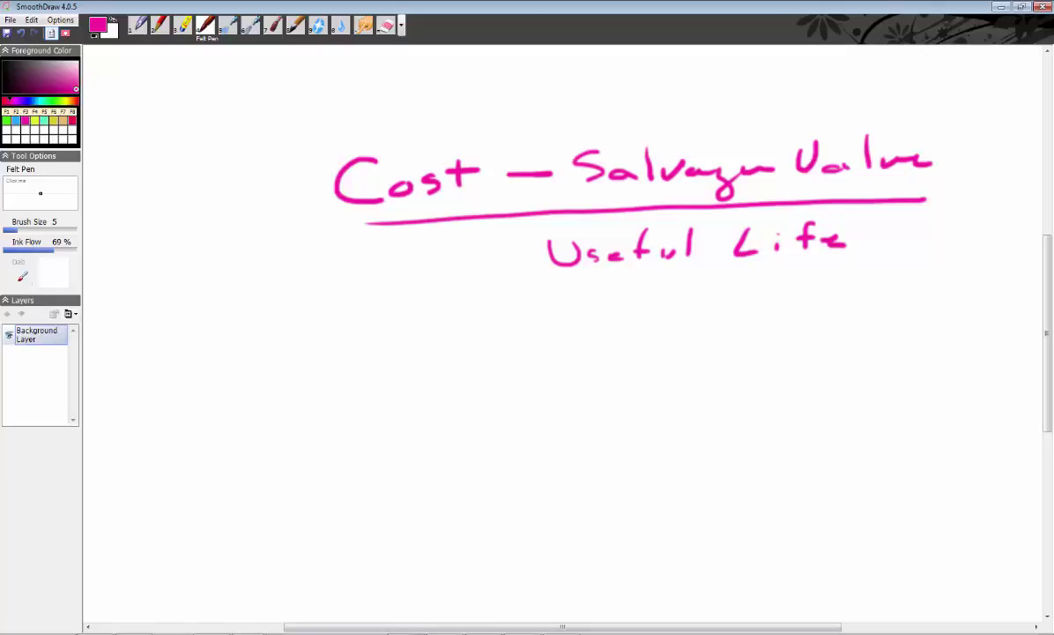
Return to the Connect assignment in the browser and scroll down
mouse_move(405, 633)
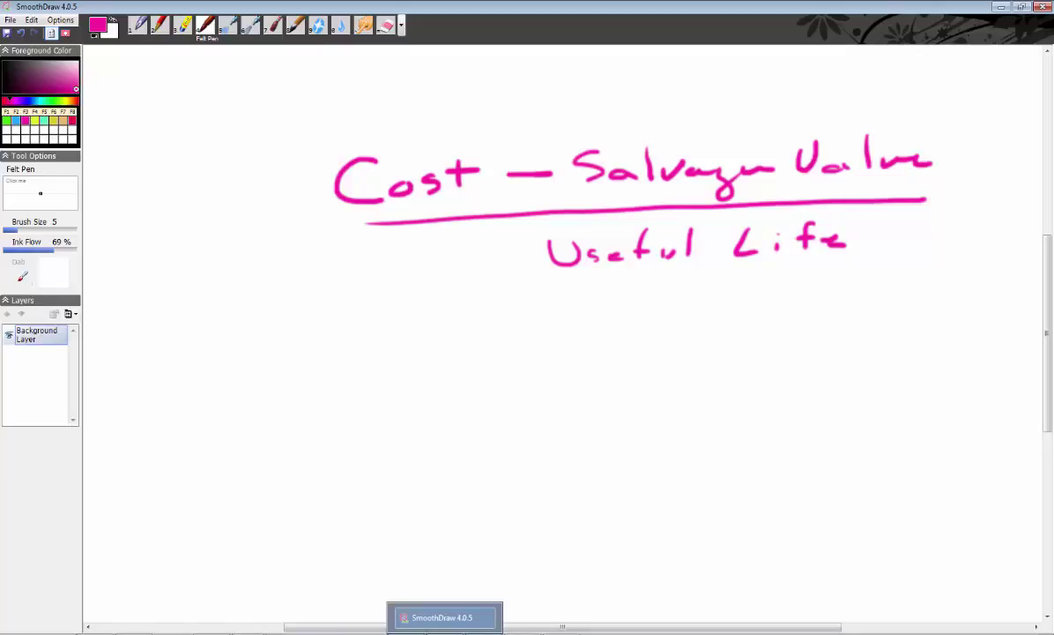
left_click(441, 633)
scroll(600, 431, "down", 5)
Bring the blank Expected Net Income table into view, rechecking the expected sales row in the data
scroll(599, 427, "down", 3)
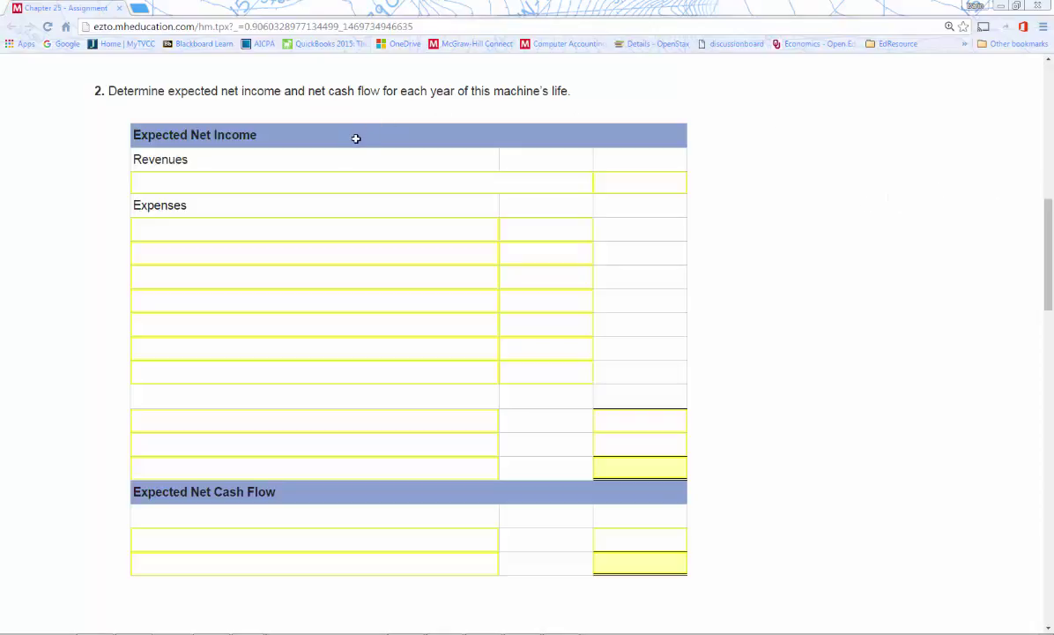
left_click(398, 184)
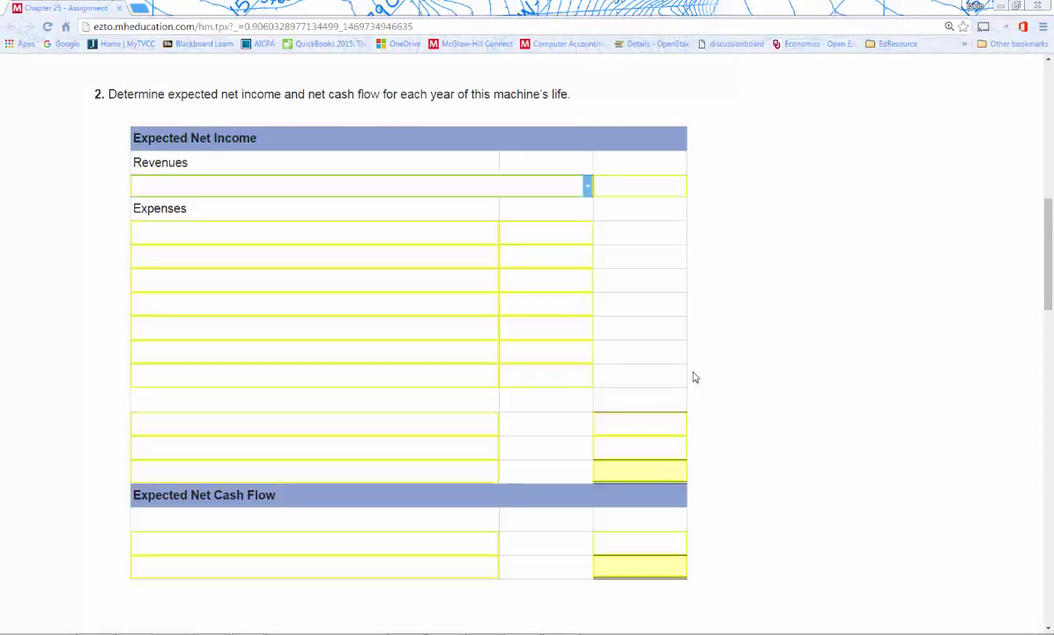
scroll(693, 377, "up", 3)
scroll(694, 377, "up", 3)
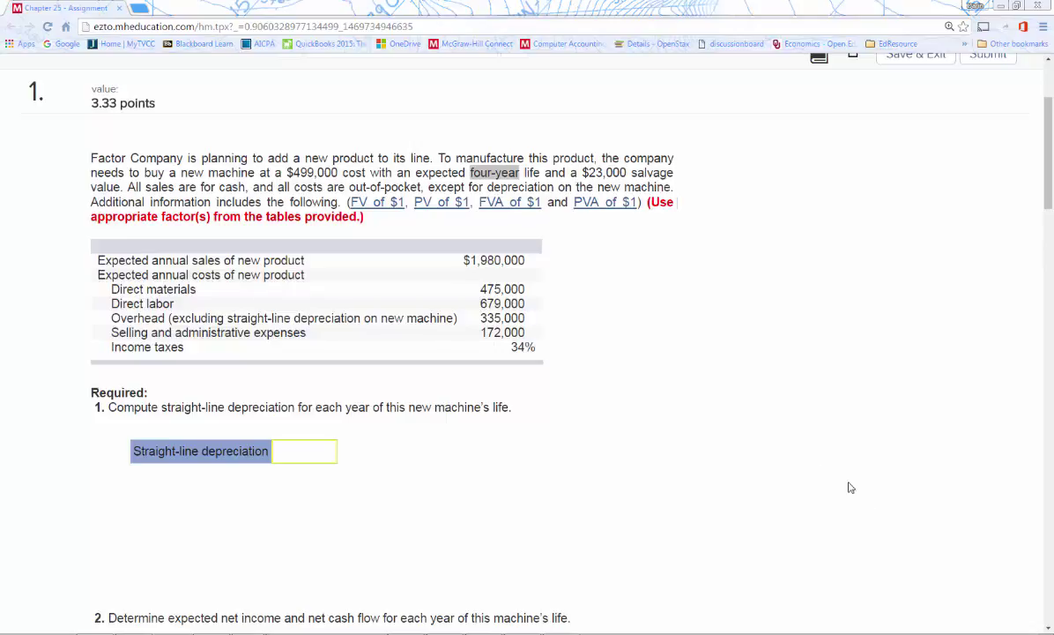
left_click(755, 442)
scroll(755, 442, "down", 5)
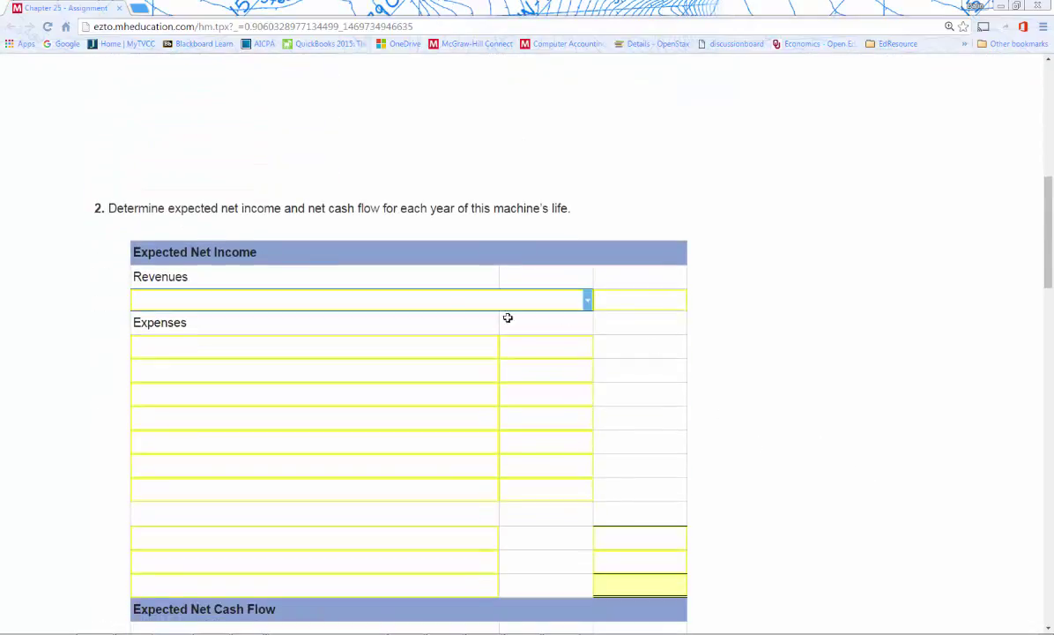
scroll(884, 422, "up", 4)
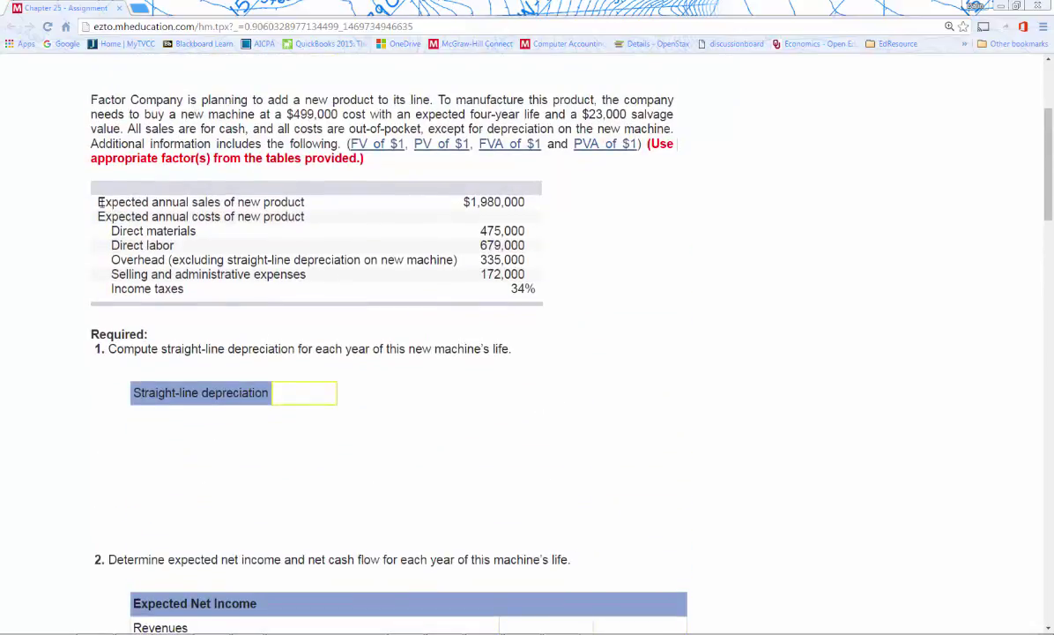
left_click_drag(99, 202, 547, 205)
left_click(528, 201)
scroll(715, 309, "down", 4)
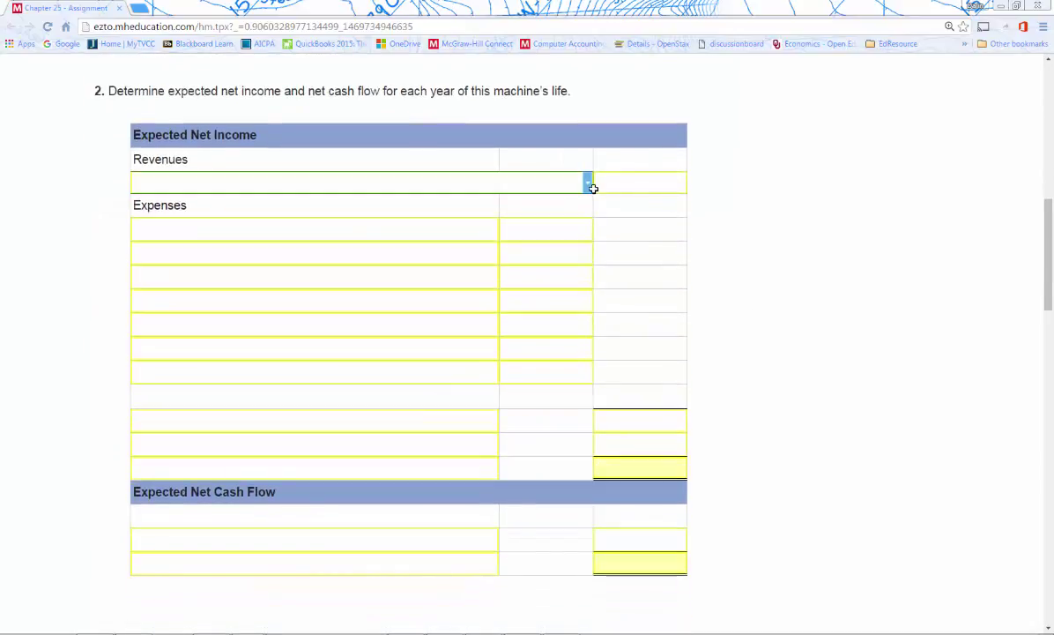
Label the first rows Sales, Direct materials and Direct labor
left_click(587, 182)
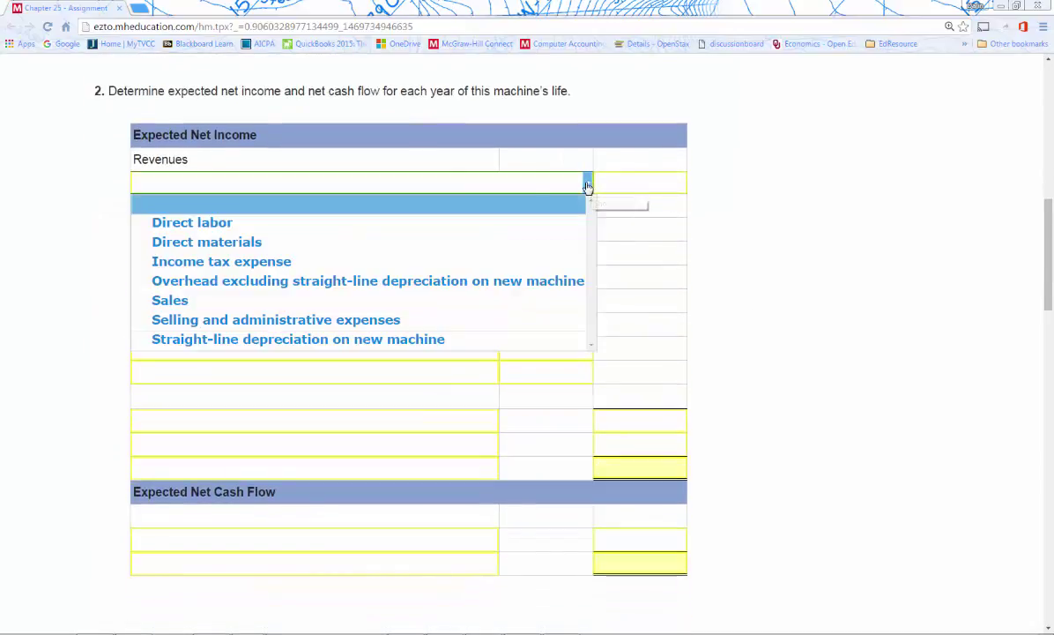
left_click(170, 300)
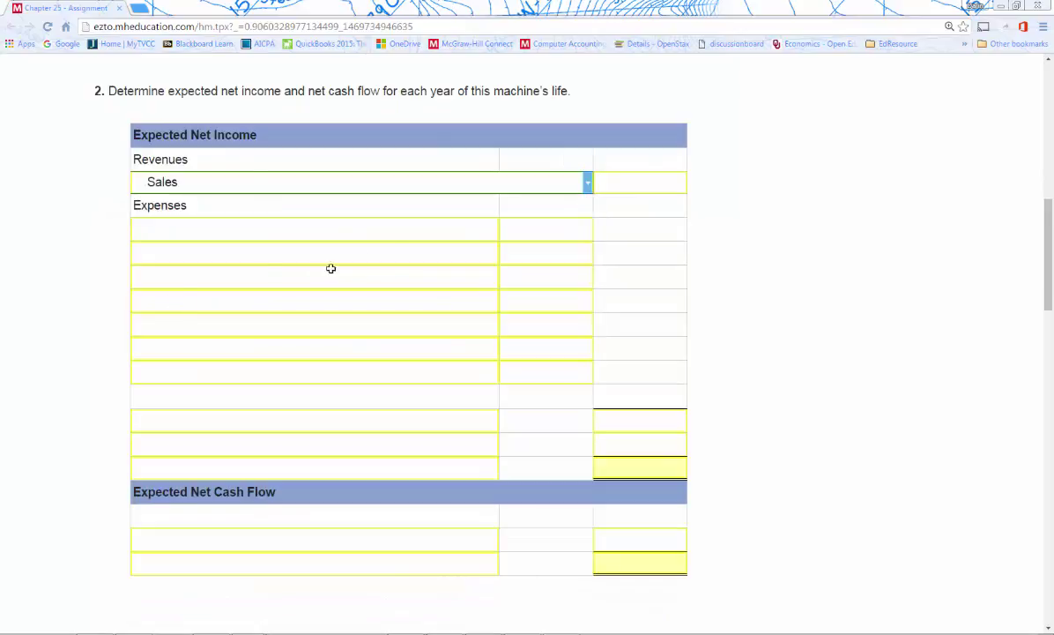
left_click(494, 231)
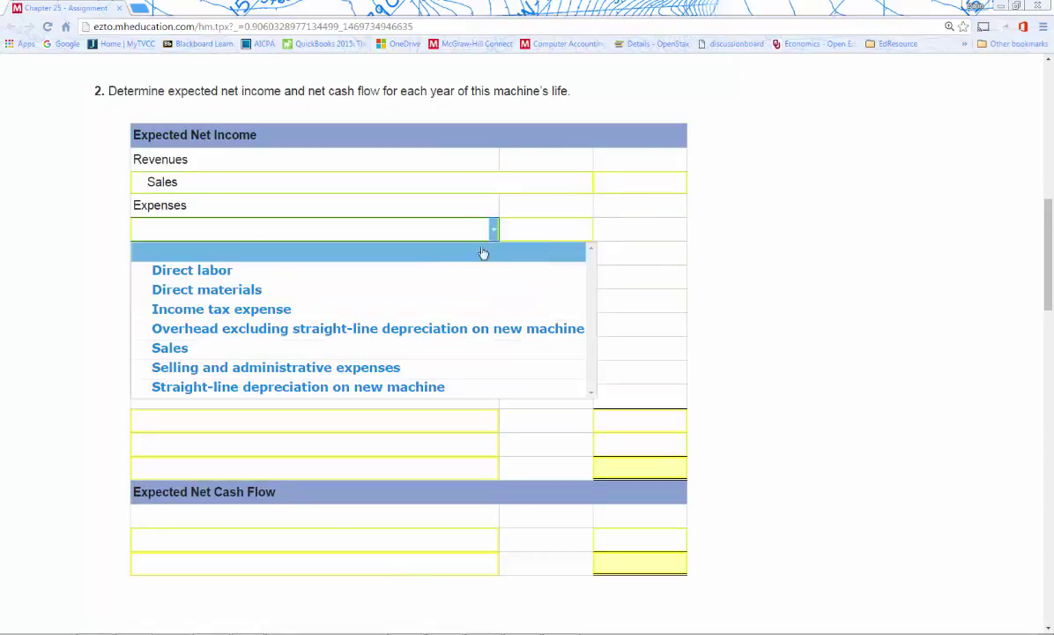
left_click(199, 291)
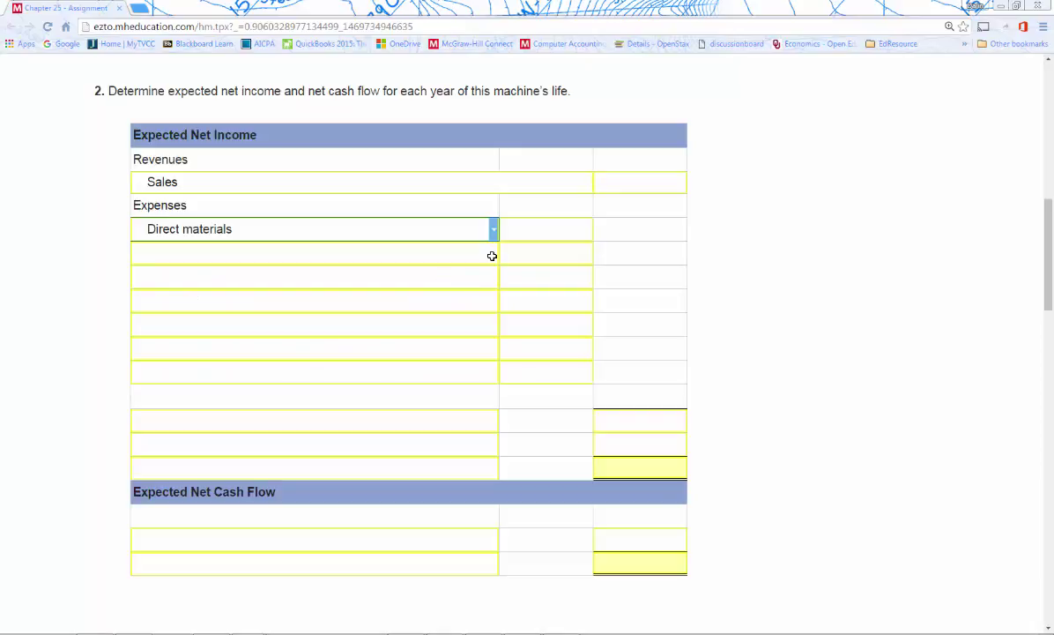
left_click(494, 255)
left_click(159, 294)
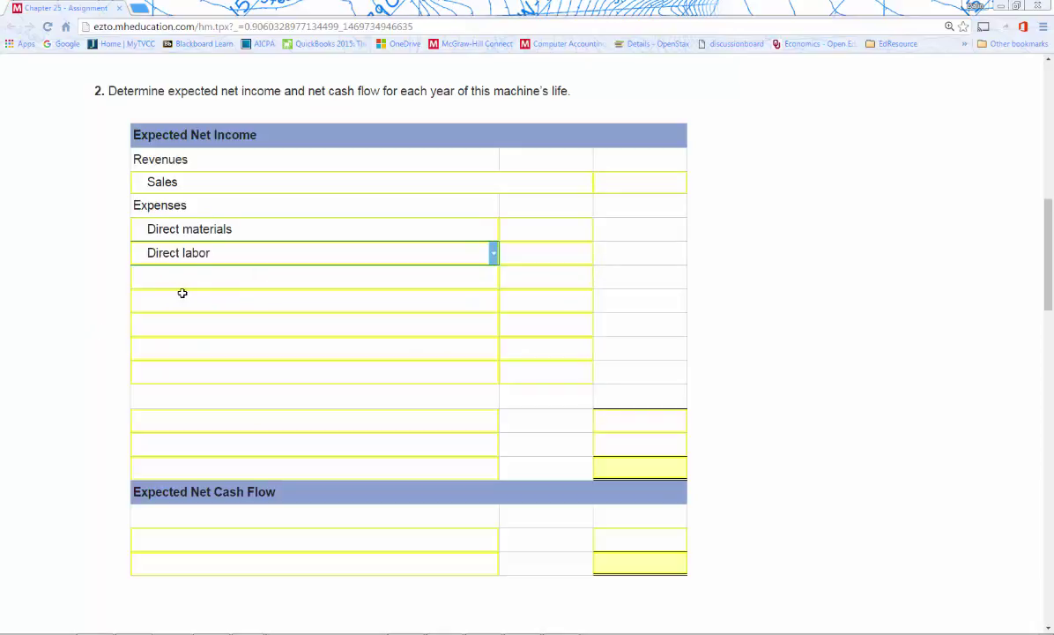
Label the next rows Overhead and Straight-line depreciation on new machine
left_click(494, 278)
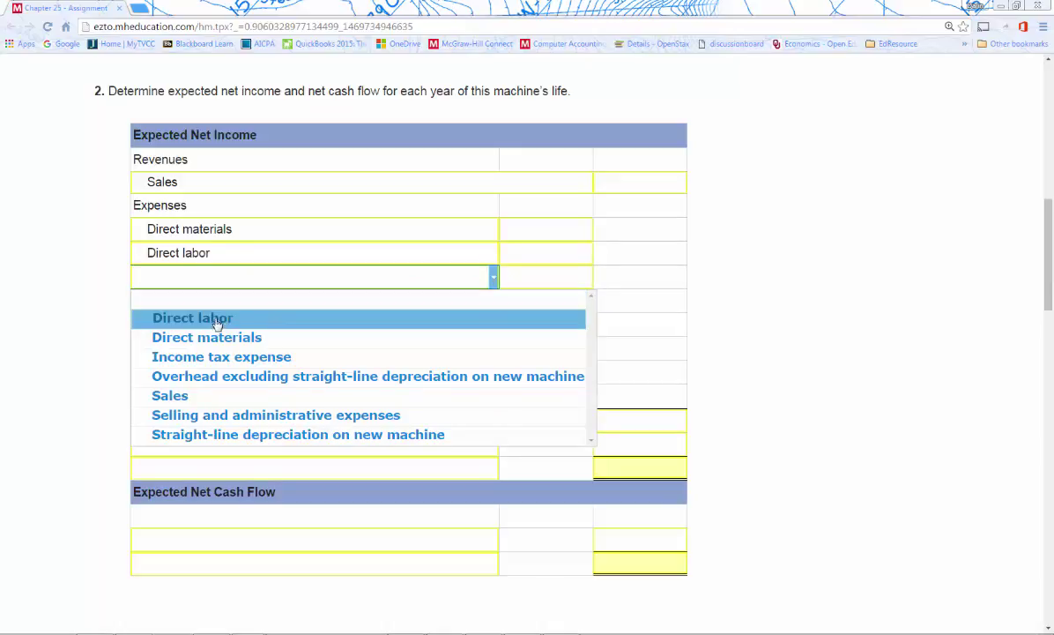
left_click(207, 380)
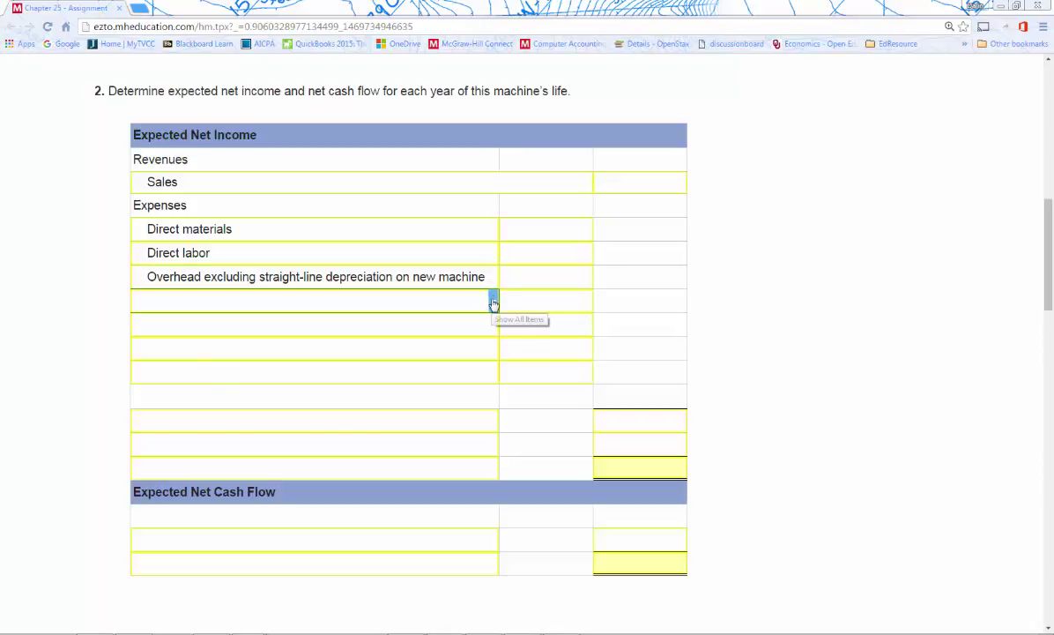
left_click(494, 300)
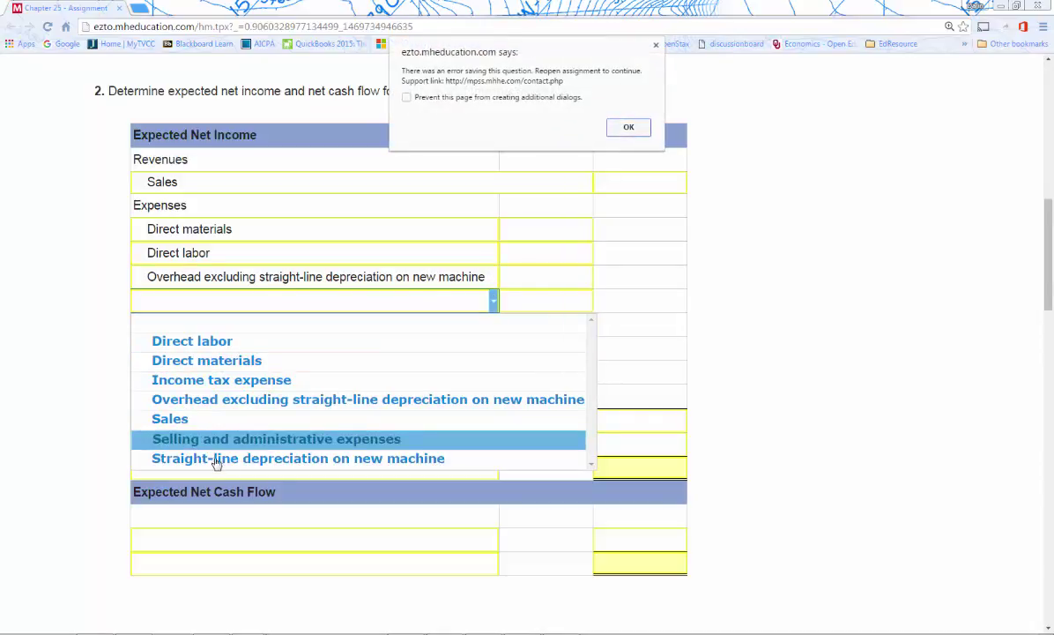
left_click(629, 126)
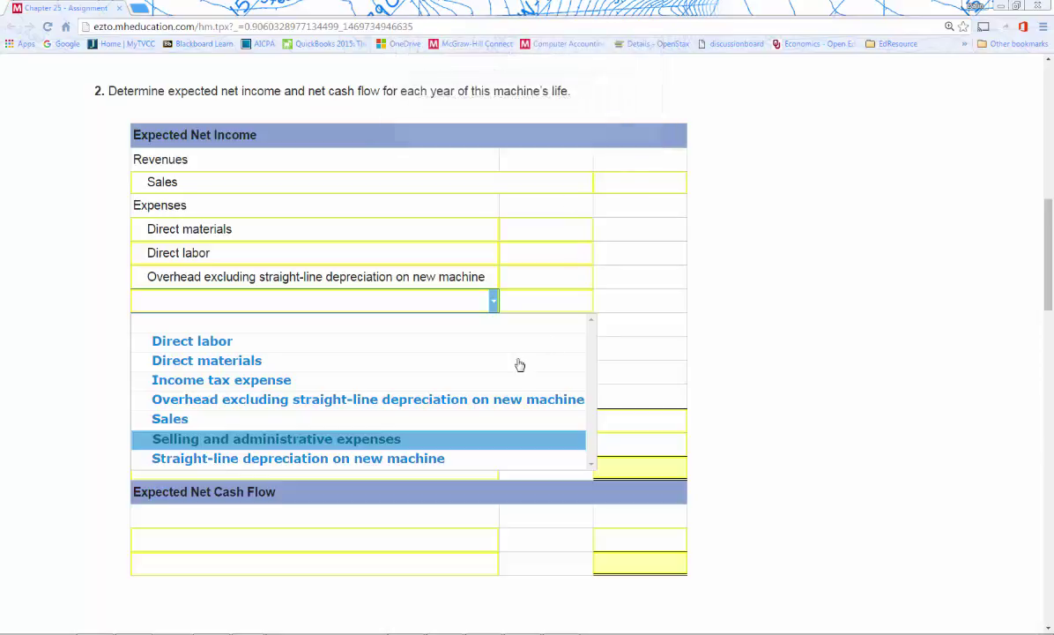
left_click(339, 462)
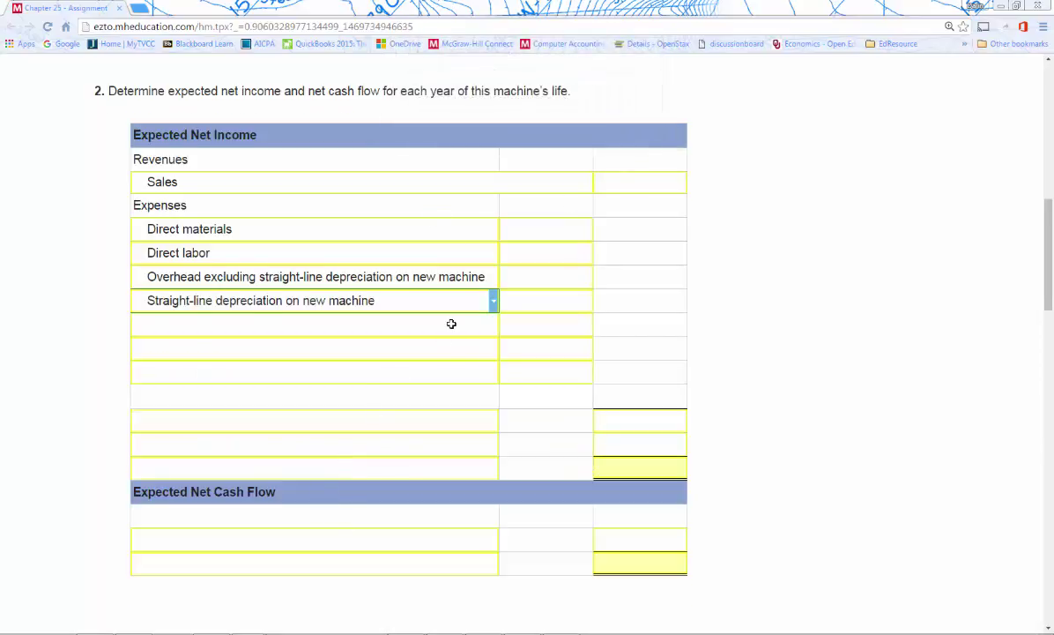
scroll(453, 322, "up", 3)
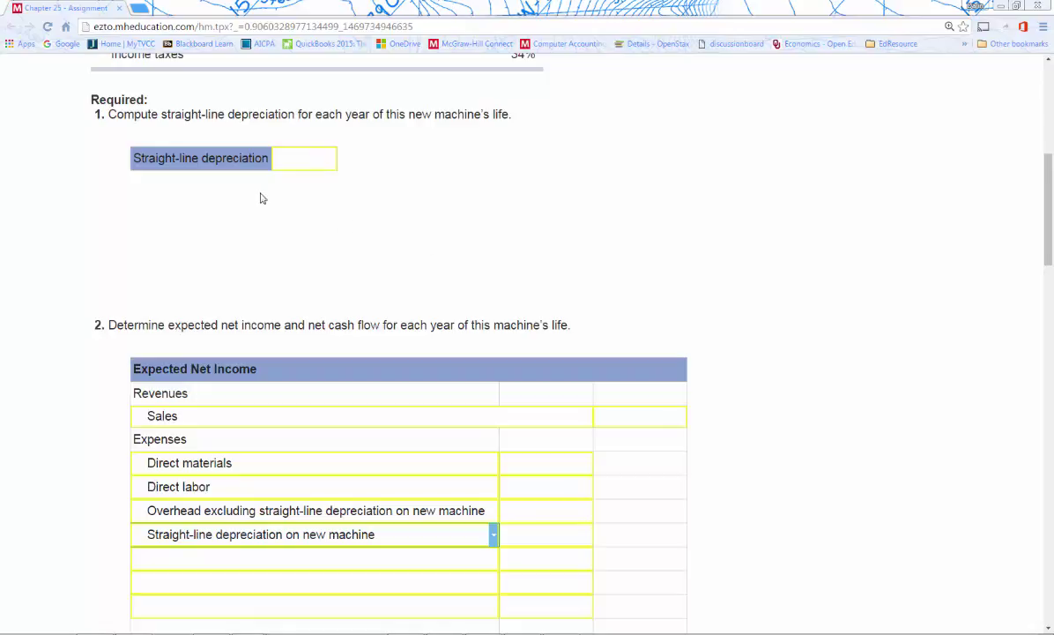
scroll(599, 282, "down", 1)
scroll(588, 281, "down", 1)
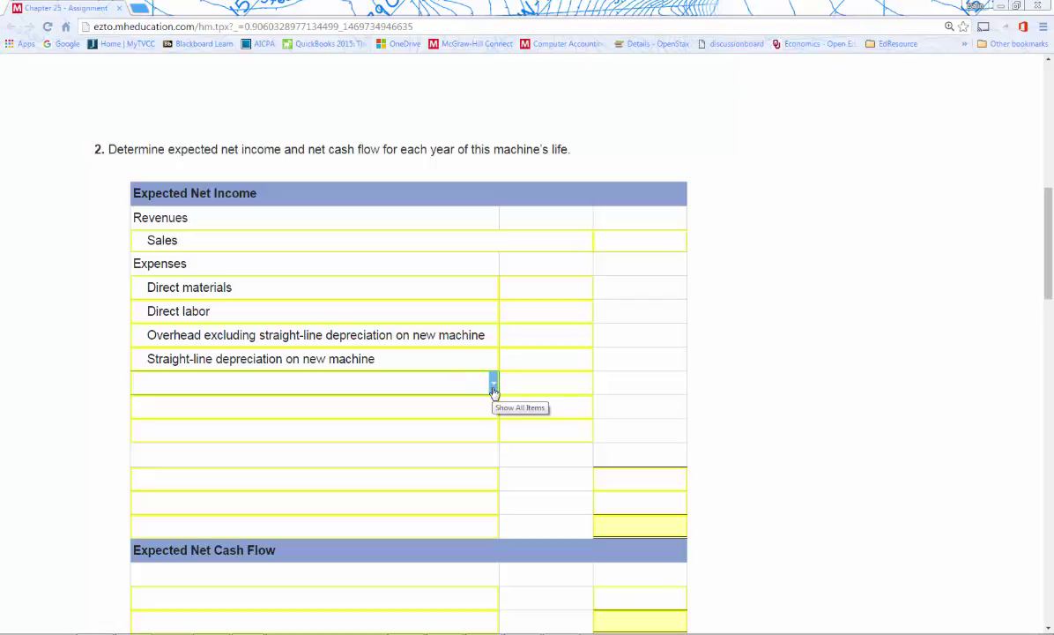
Label the next expense row Selling and administrative expenses
left_click(494, 388)
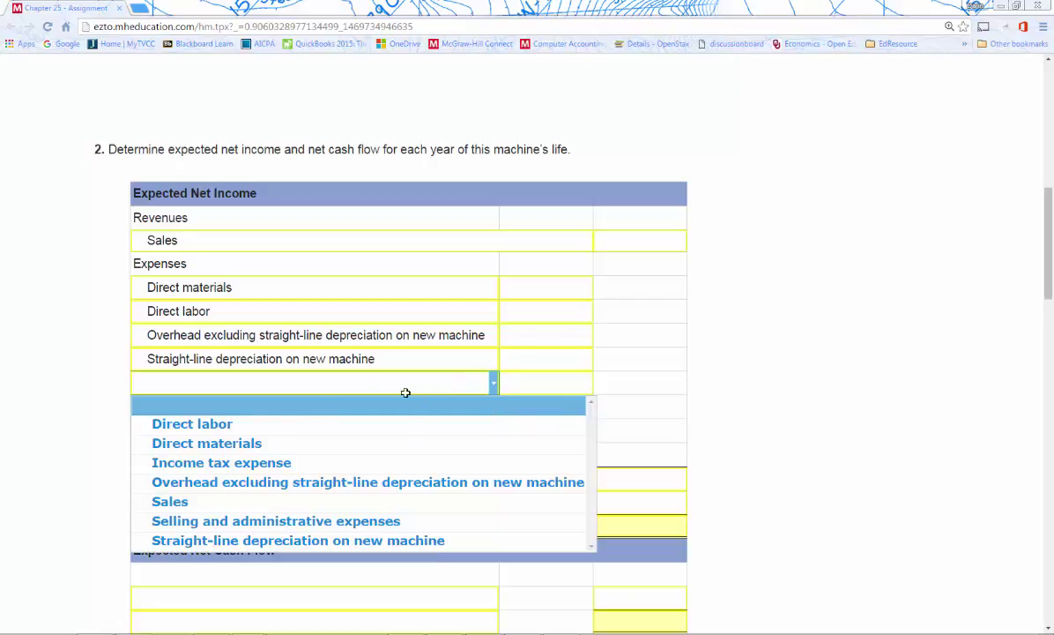
left_click(296, 526)
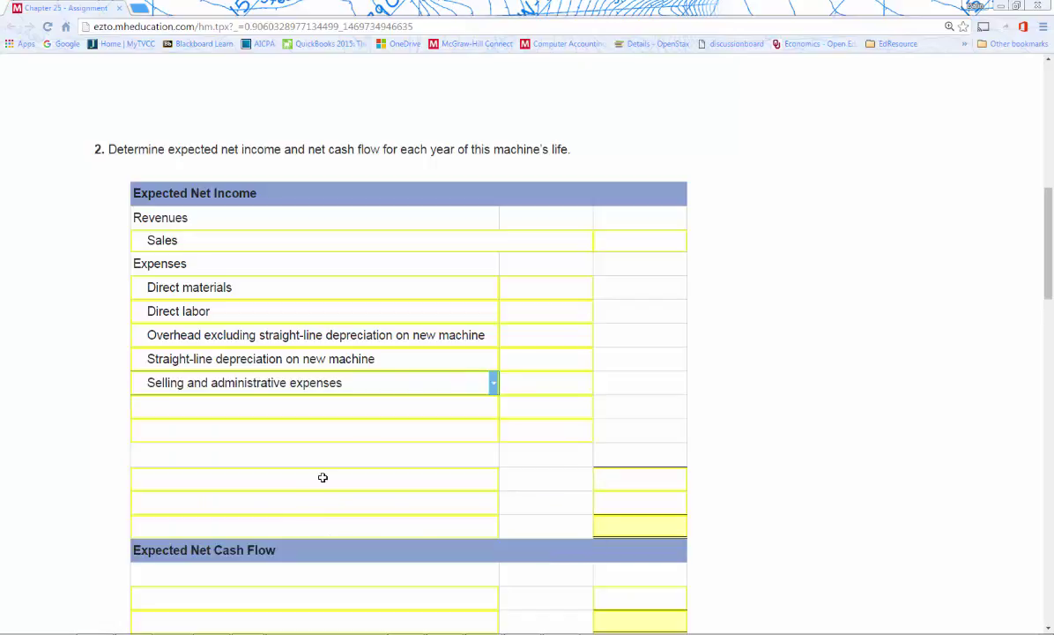
scroll(749, 389, "down", 3)
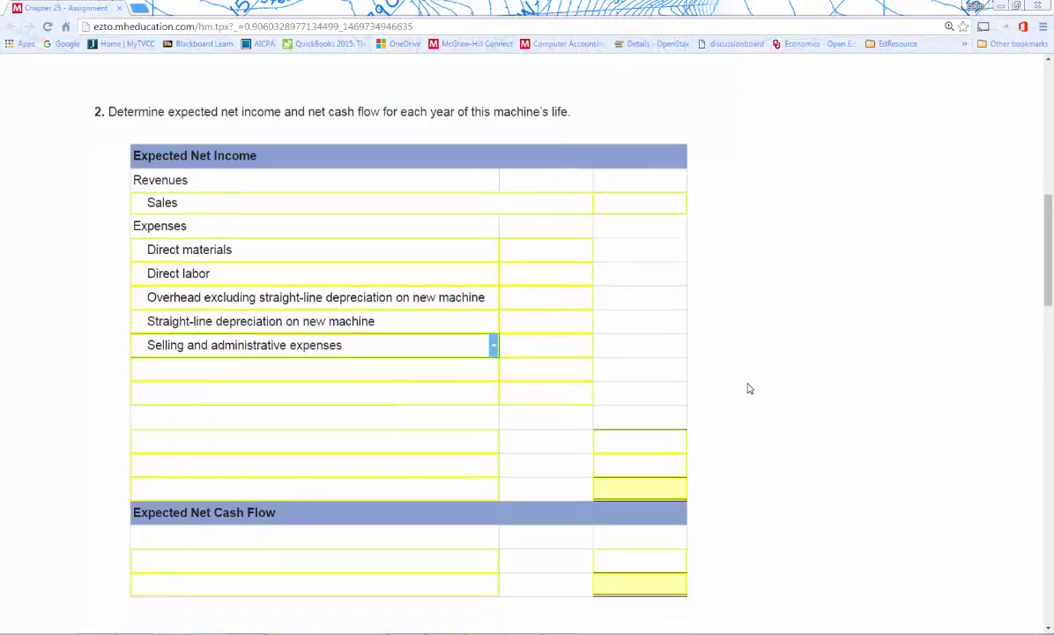
scroll(834, 313, "up", 2)
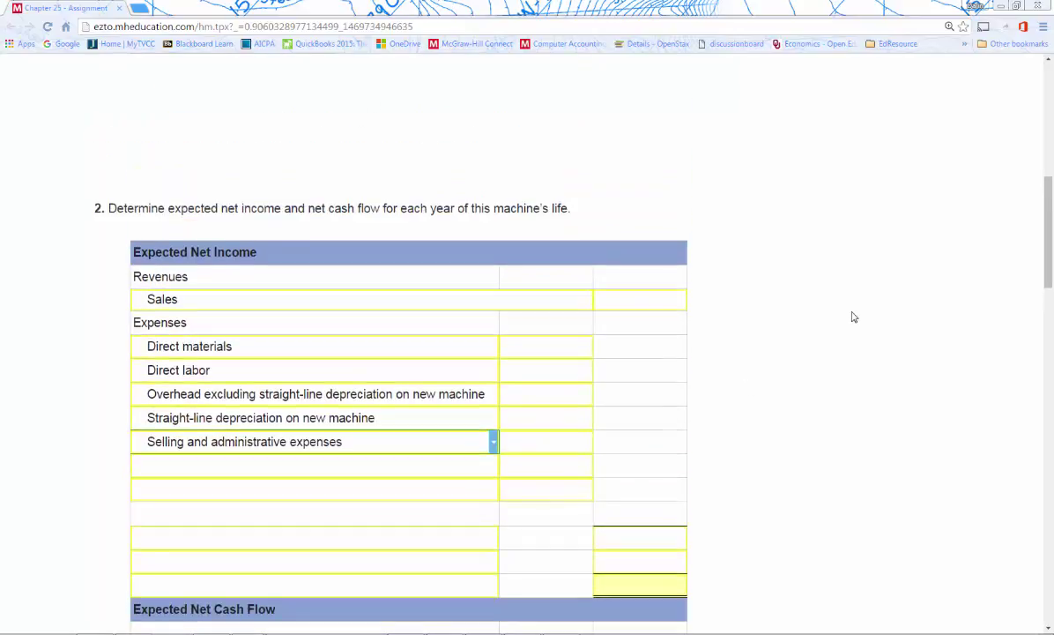
scroll(853, 316, "up", 3)
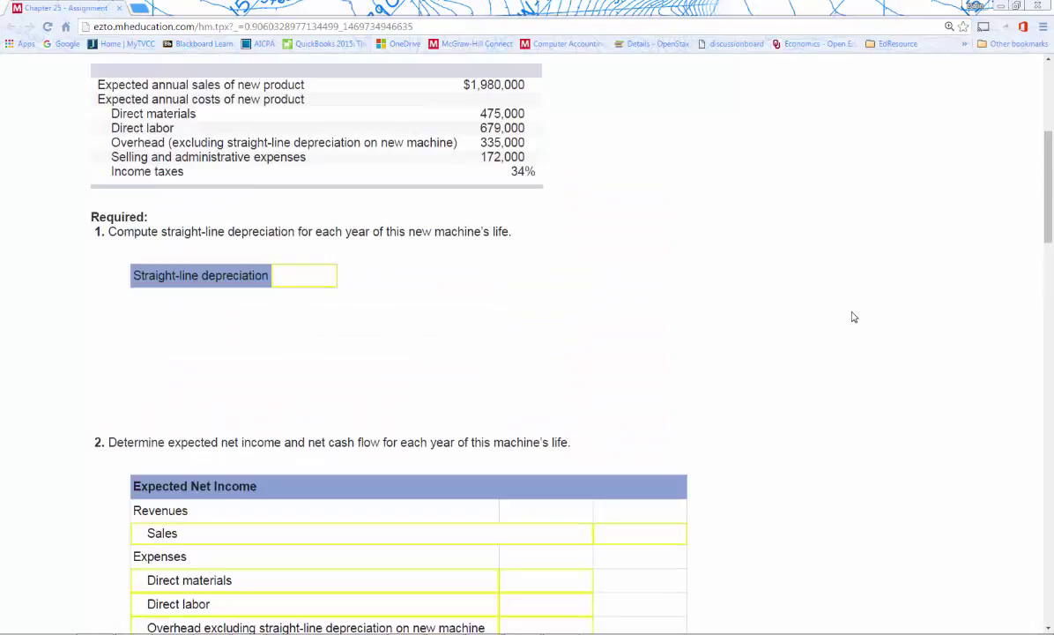
scroll(852, 316, "down", 4)
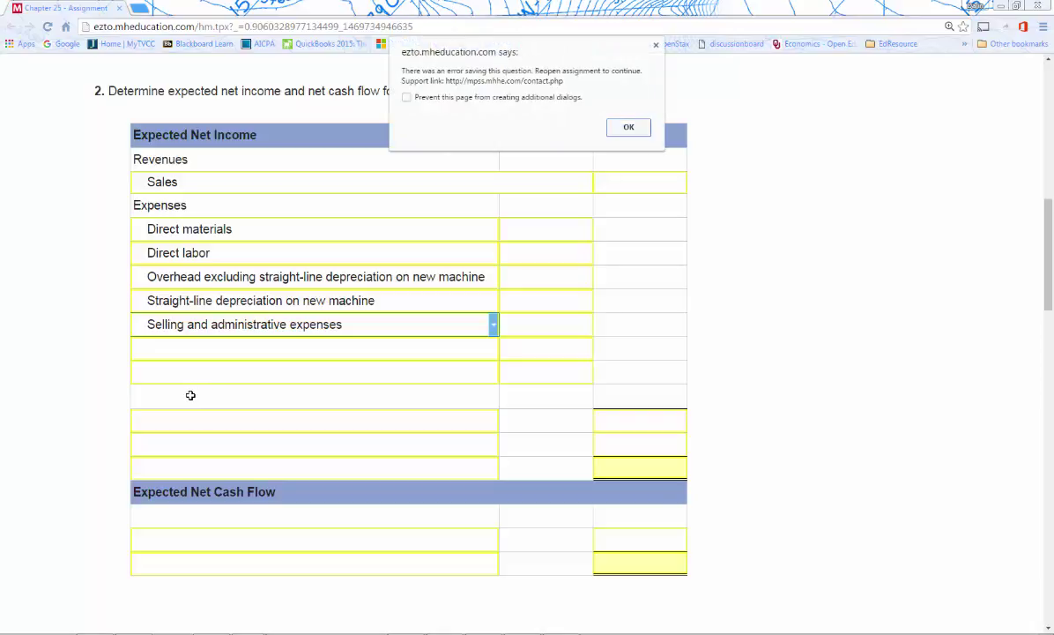
left_click(631, 129)
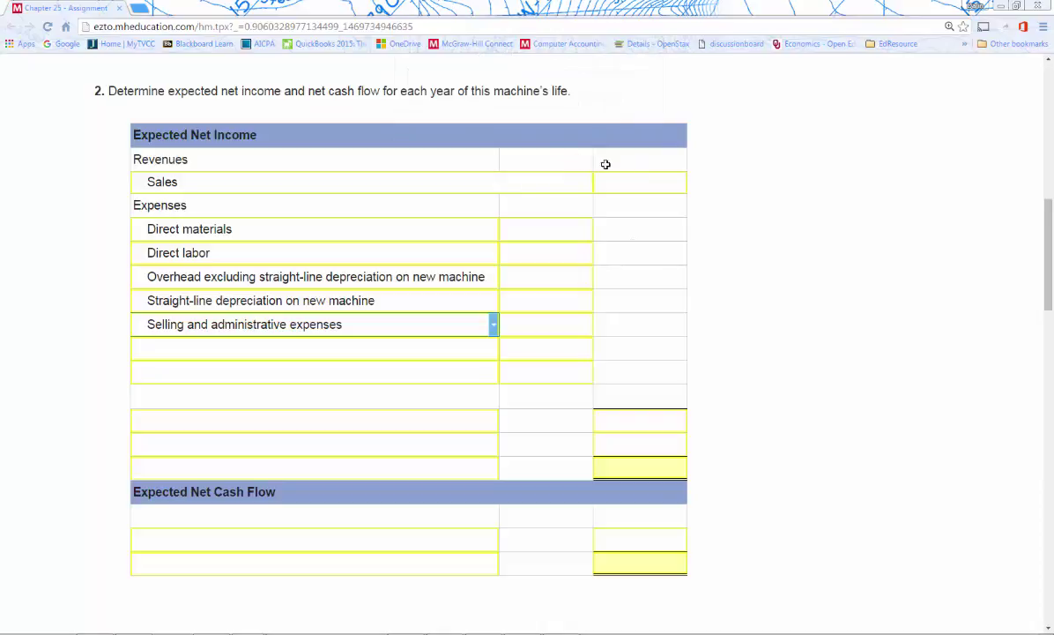
Label the subtotal row below the expenses Income before taxes
left_click(633, 424)
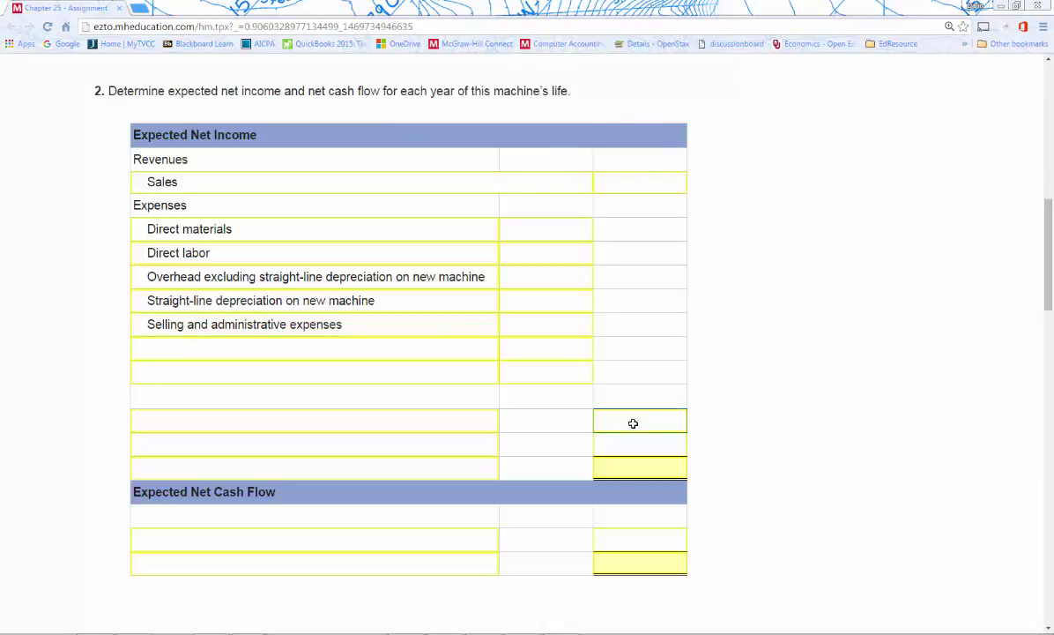
left_click(491, 444)
left_click(491, 423)
left_click(492, 422)
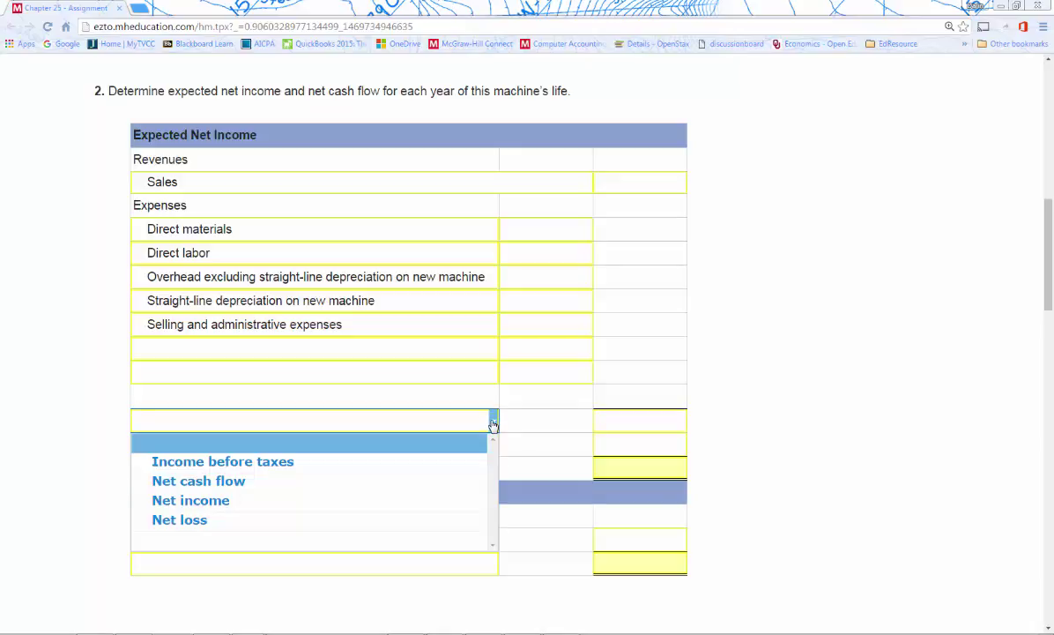
left_click(247, 462)
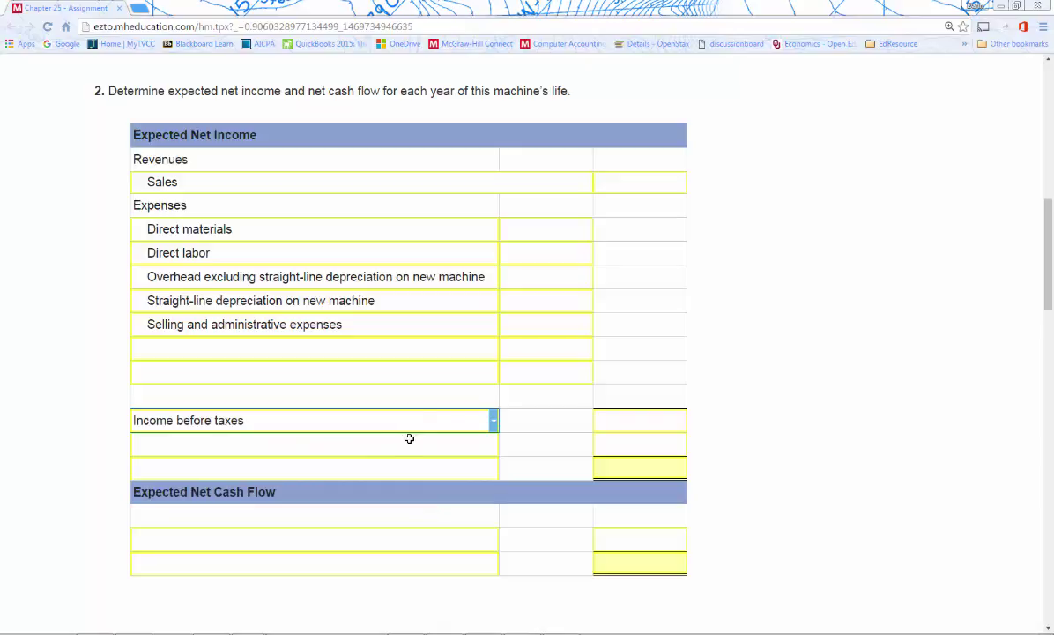
left_click(637, 179)
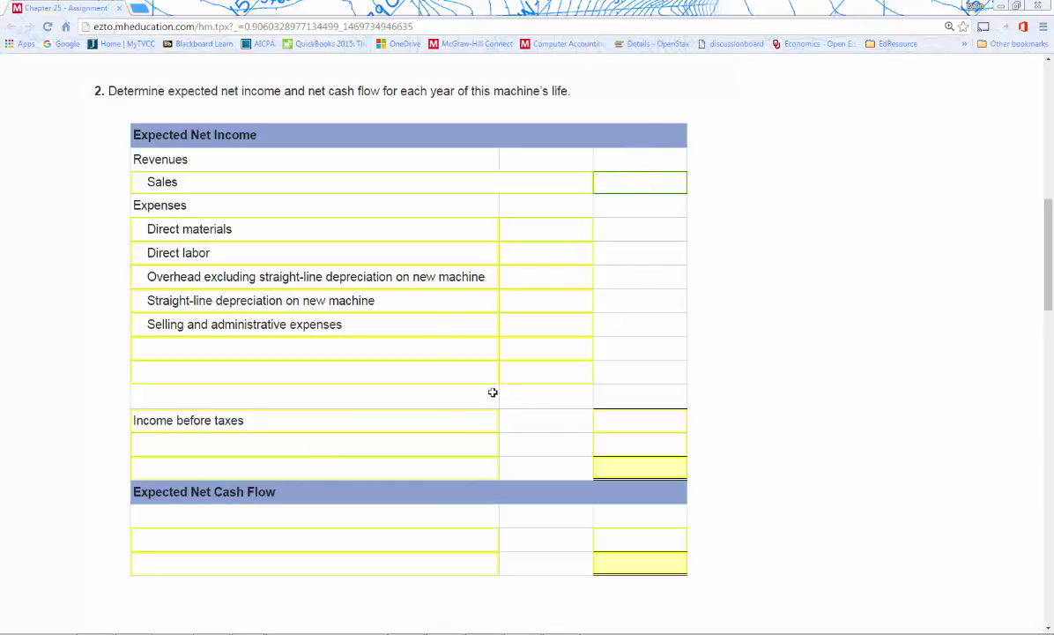
left_click(666, 425)
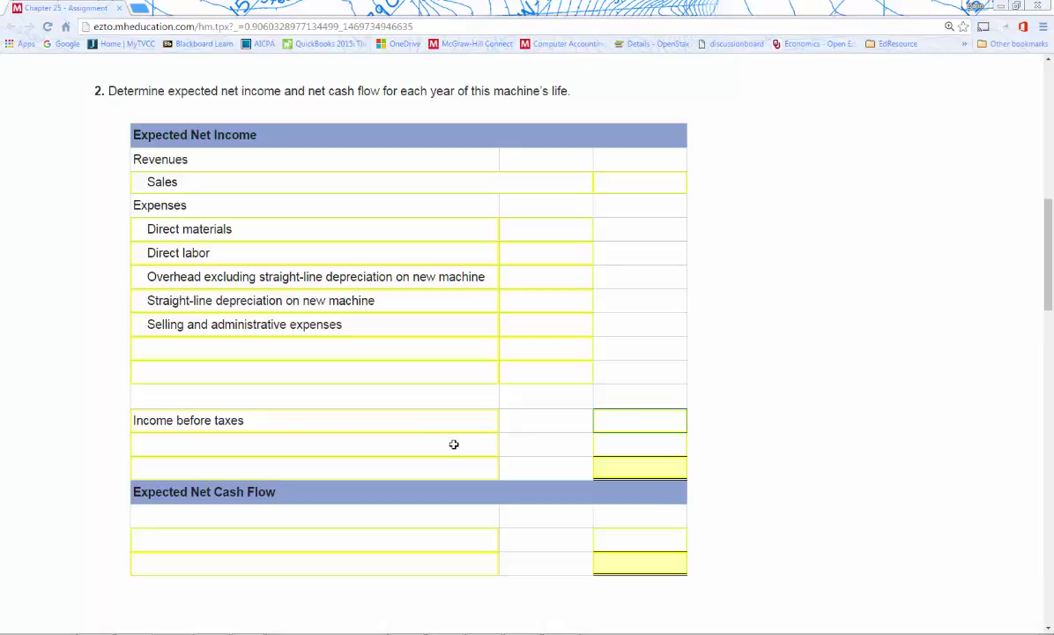
Label the row below Income before taxes as Income tax expense
left_click(493, 444)
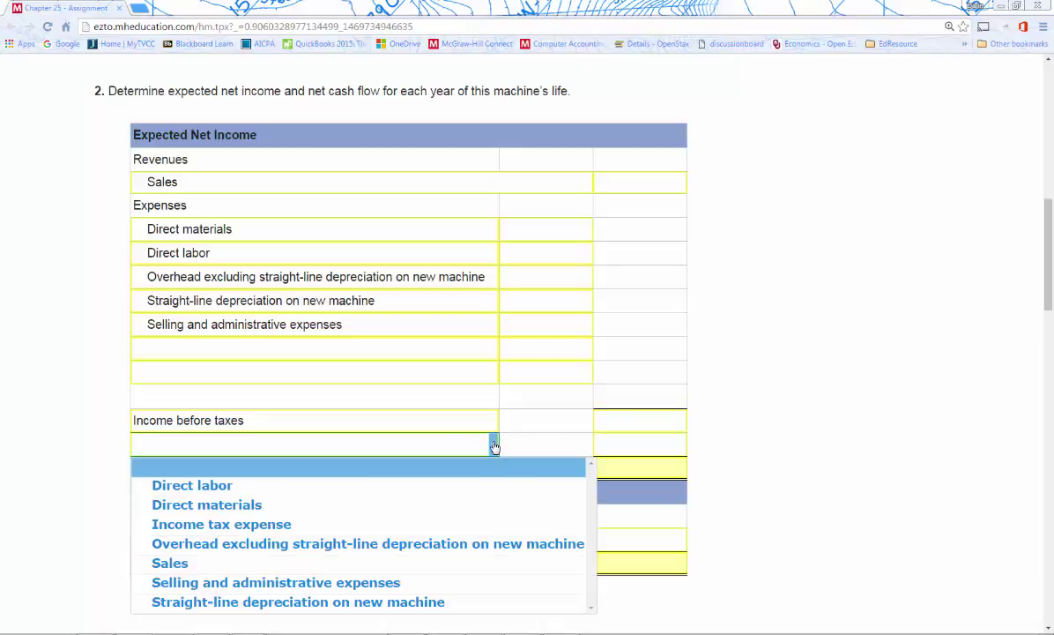
left_click(255, 527)
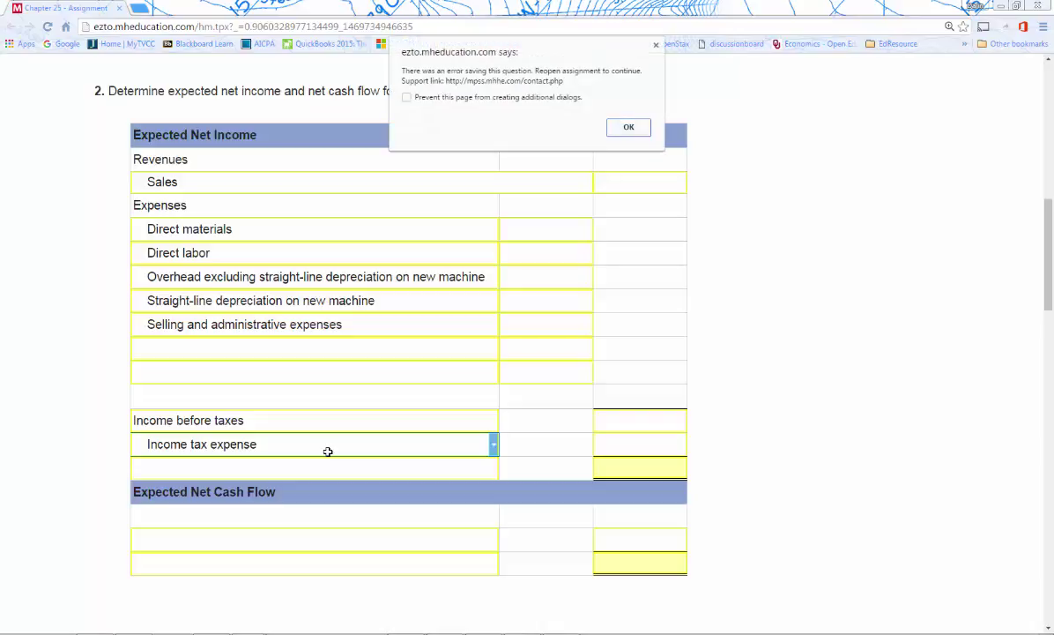
left_click(627, 128)
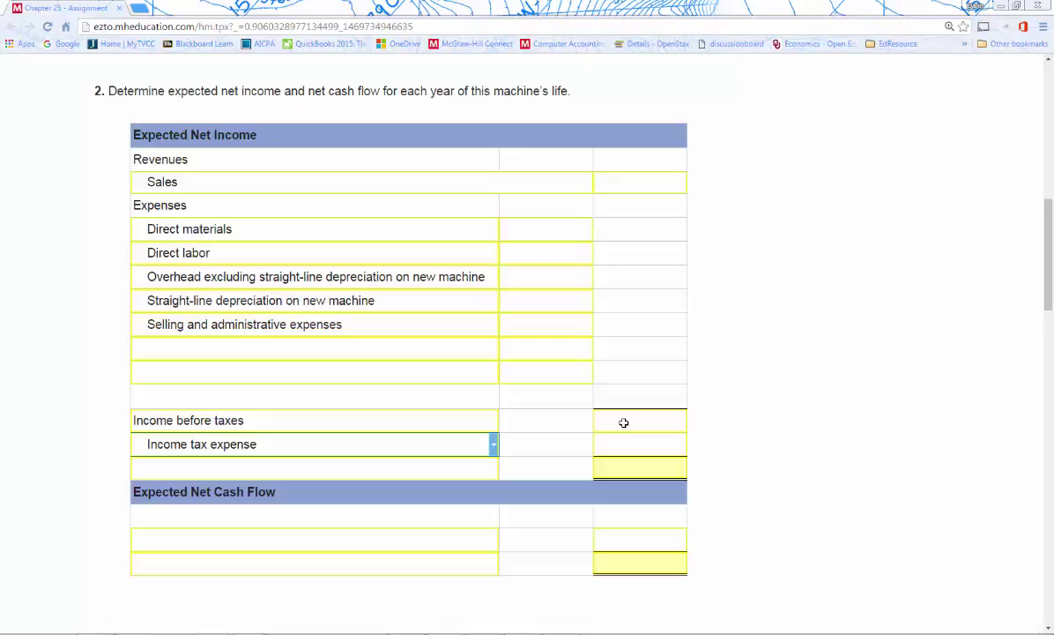
left_click(624, 422)
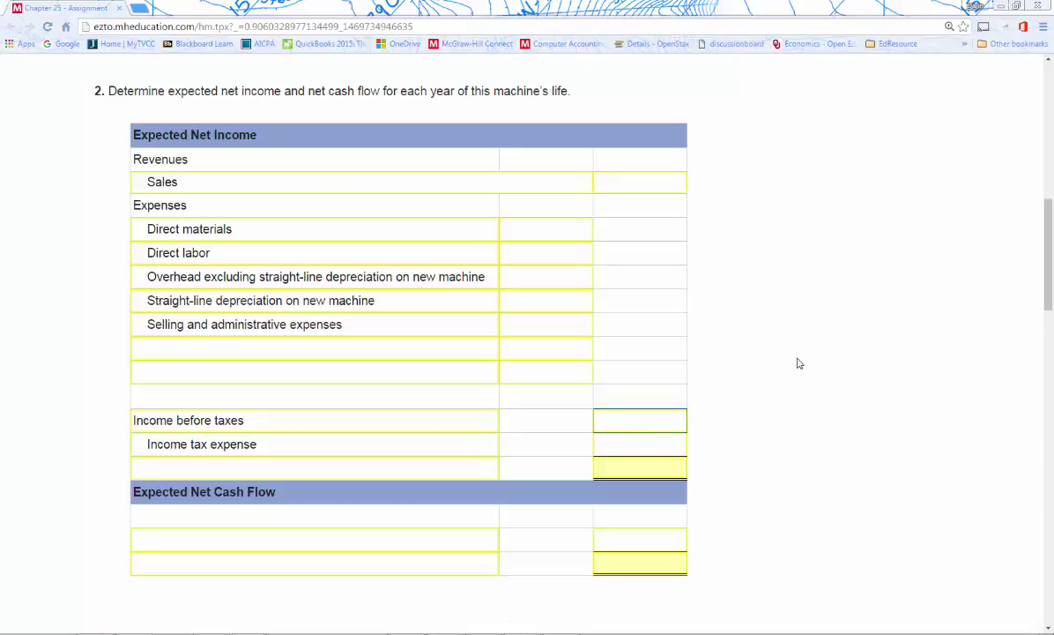
scroll(795, 363, "up", 5)
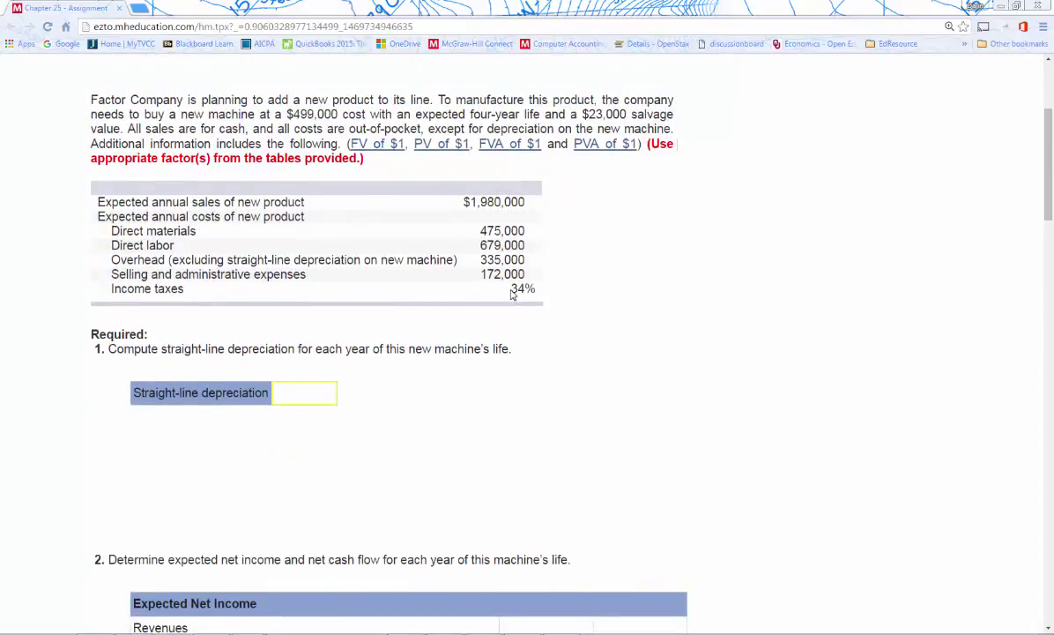
Label the blank row beneath Income tax expense as Net income
scroll(510, 294, "up", 2)
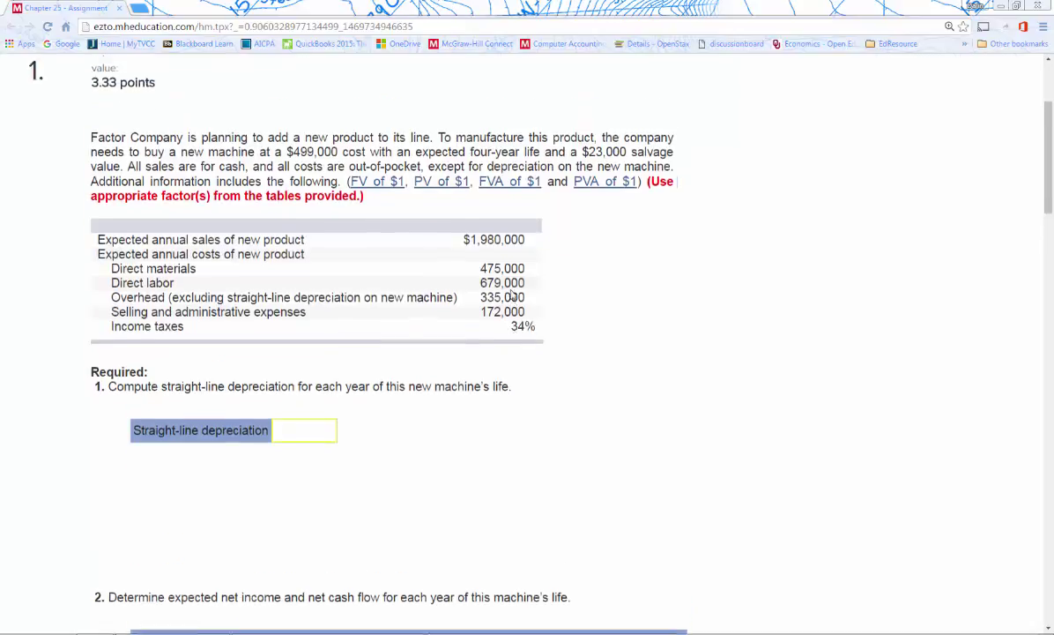
scroll(512, 291, "down", 5)
scroll(510, 289, "down", 3)
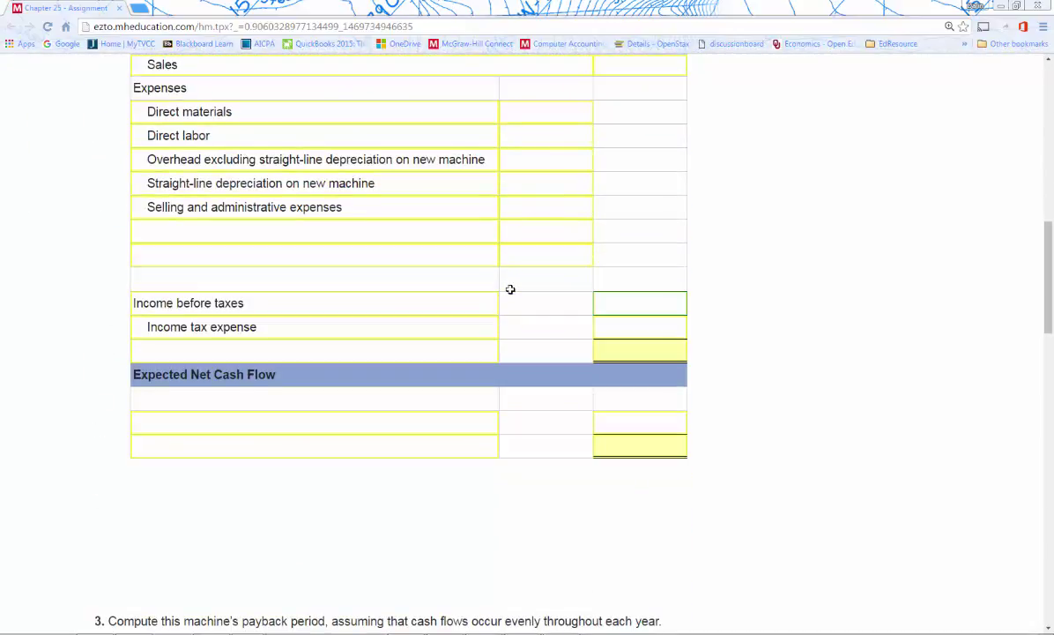
left_click(608, 332)
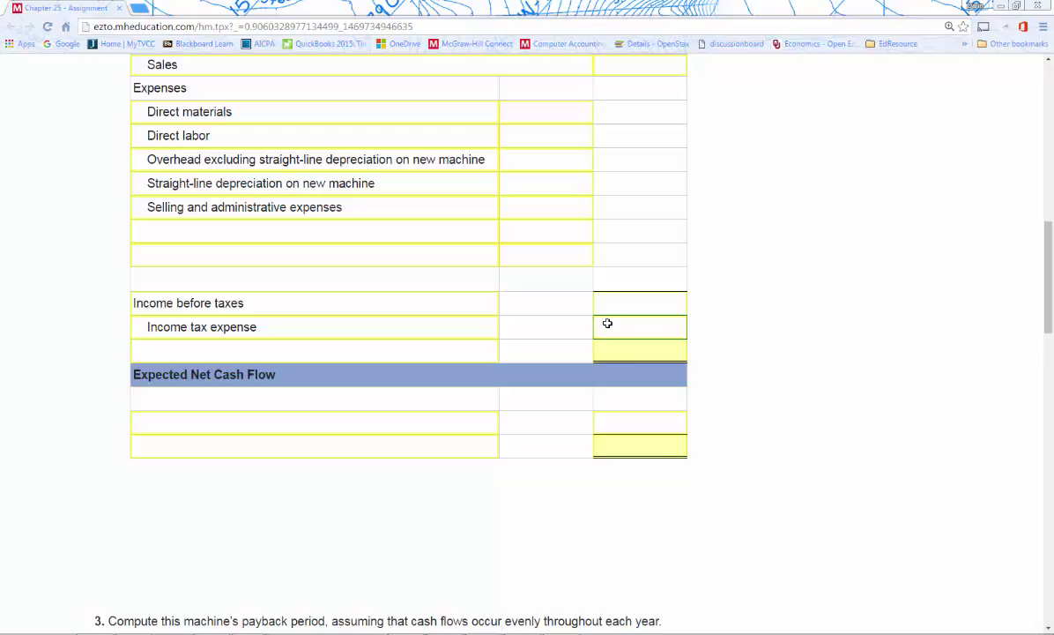
left_click(460, 359)
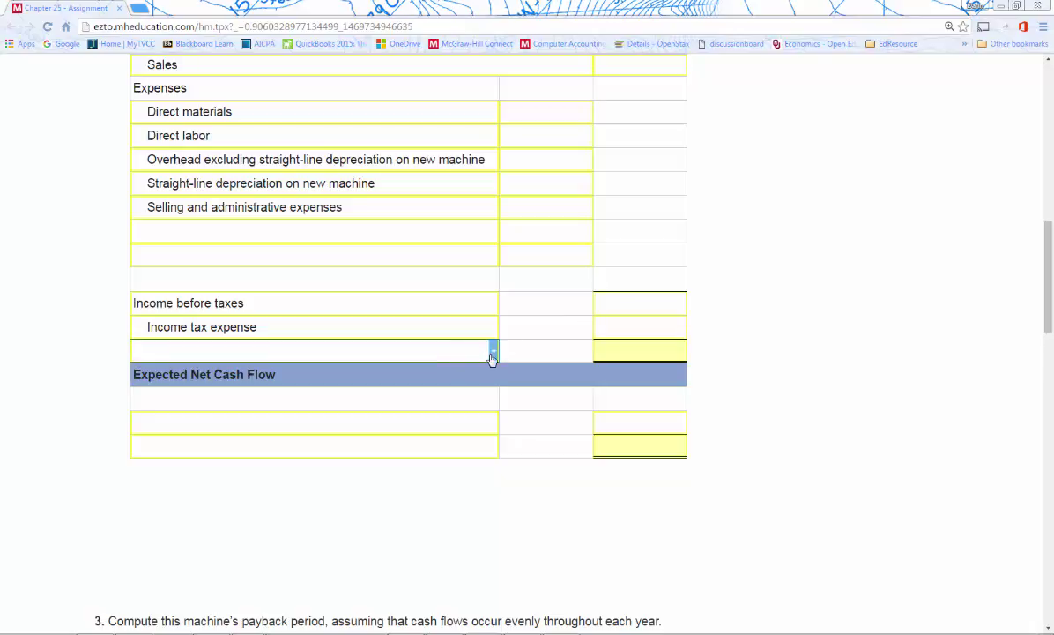
left_click(497, 355)
left_click(233, 429)
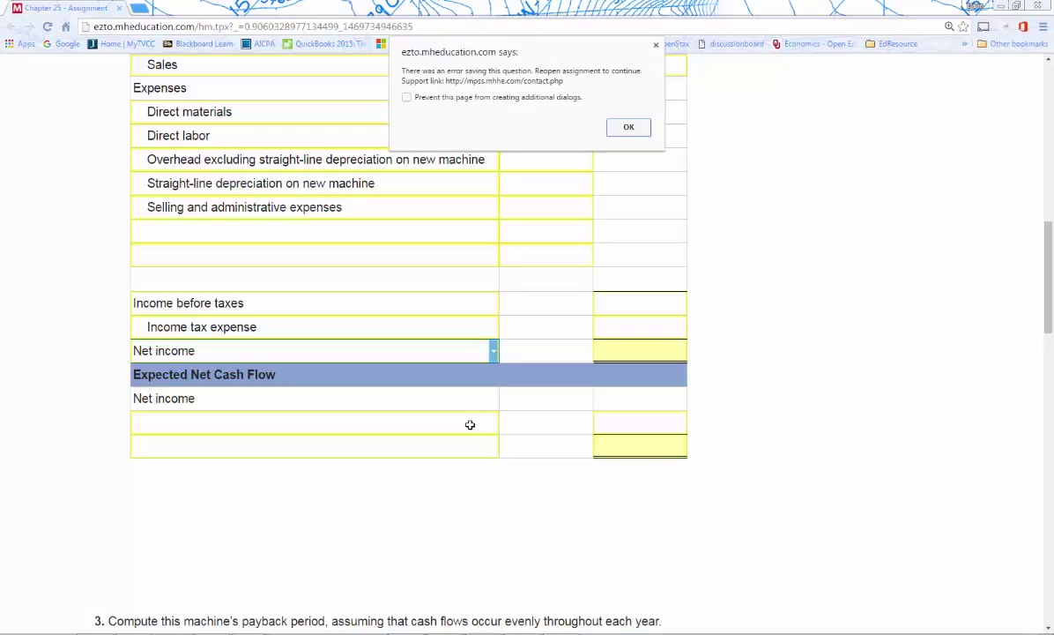
Label the cash flow rows under Net income Straight-line depreciation on new machine and Net cash flow
left_click(631, 128)
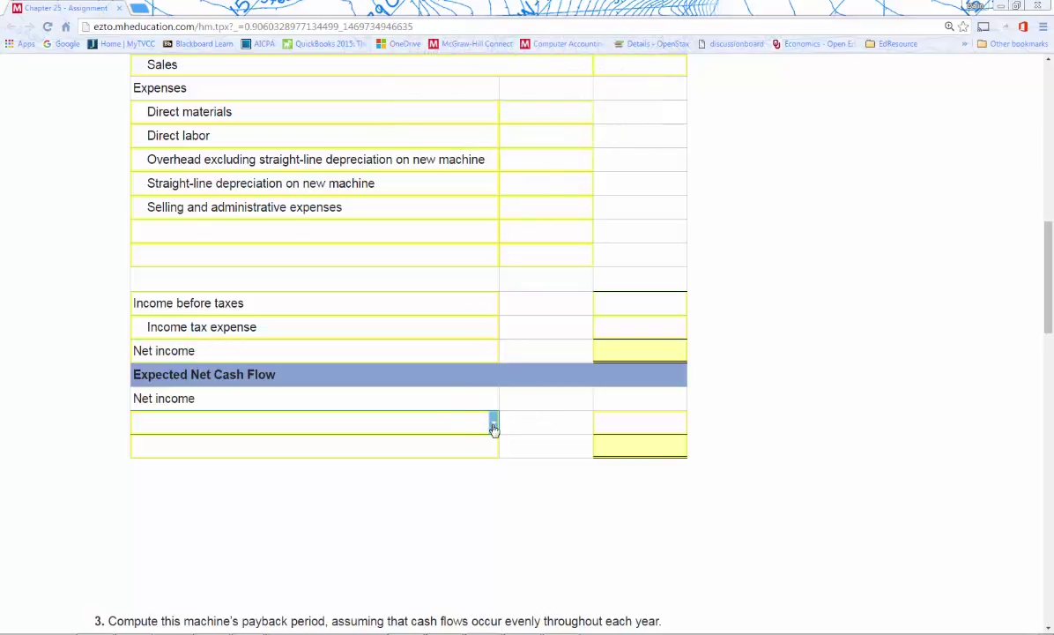
left_click(493, 423)
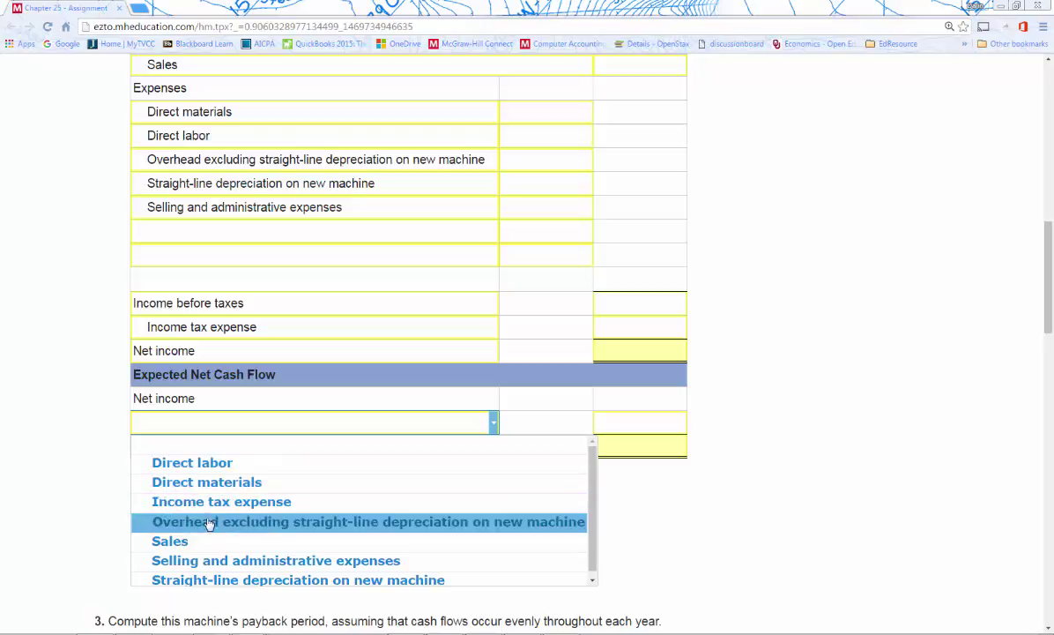
left_click(231, 580)
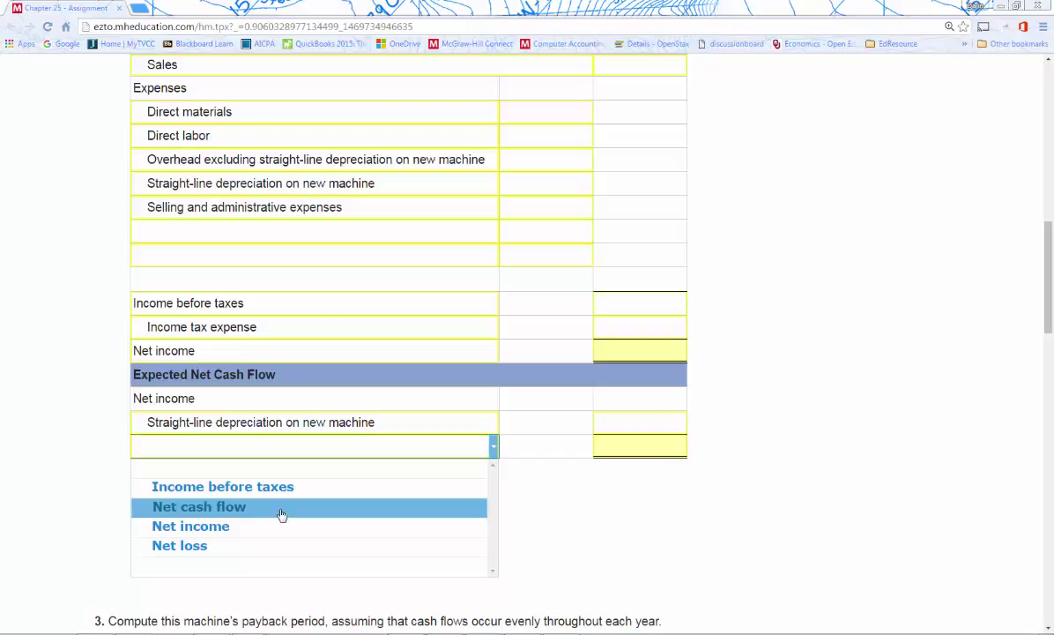
left_click(219, 508)
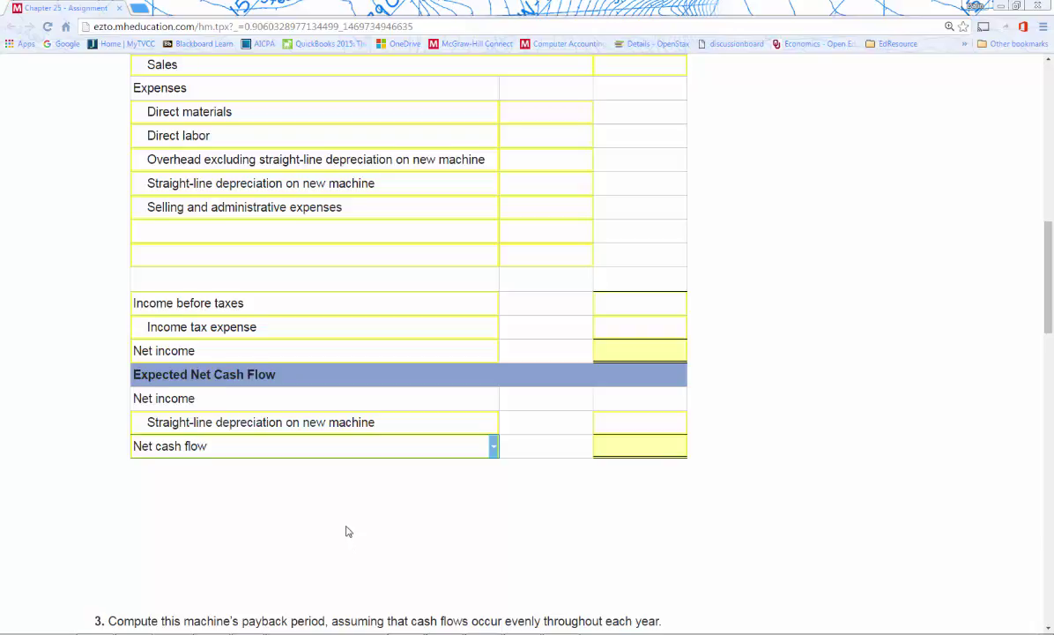
scroll(348, 532, "down", 4)
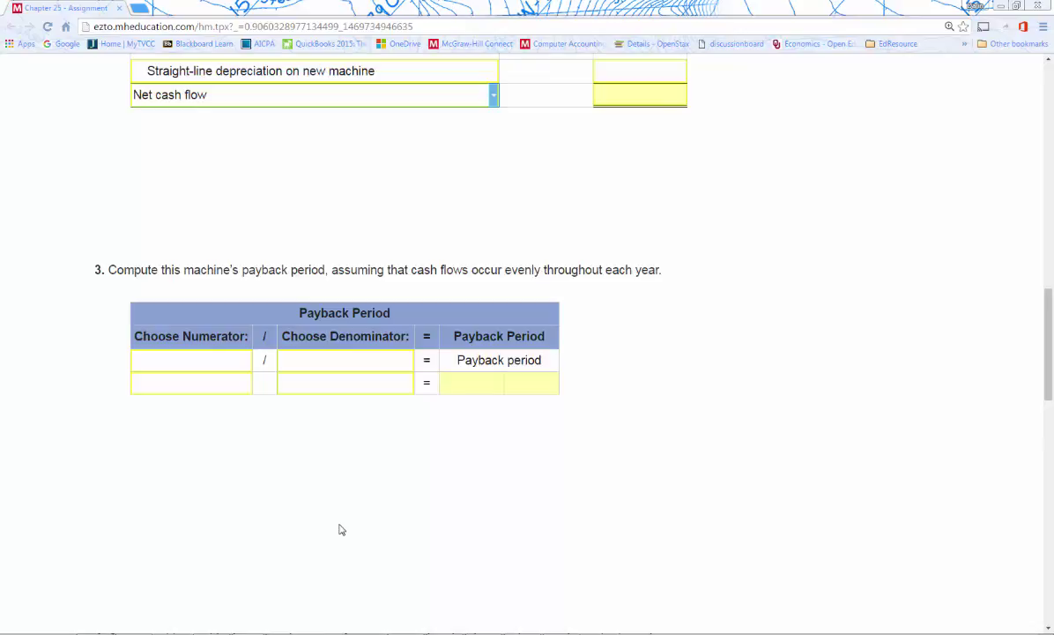
Set the payback numerator to Cost of investment and suppress the error alerts
left_click(248, 363)
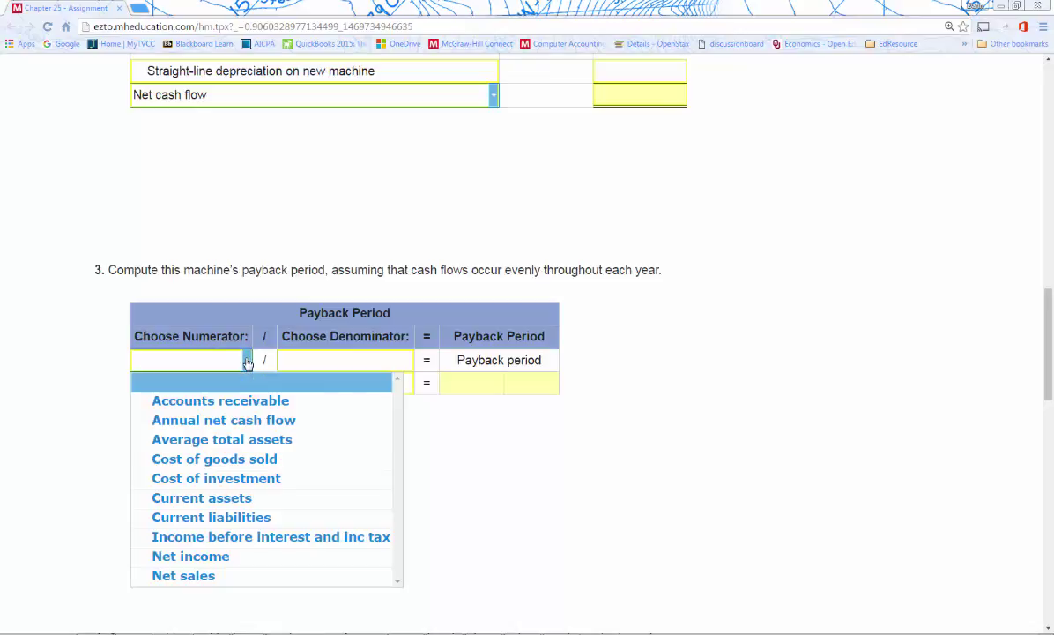
left_click(213, 481)
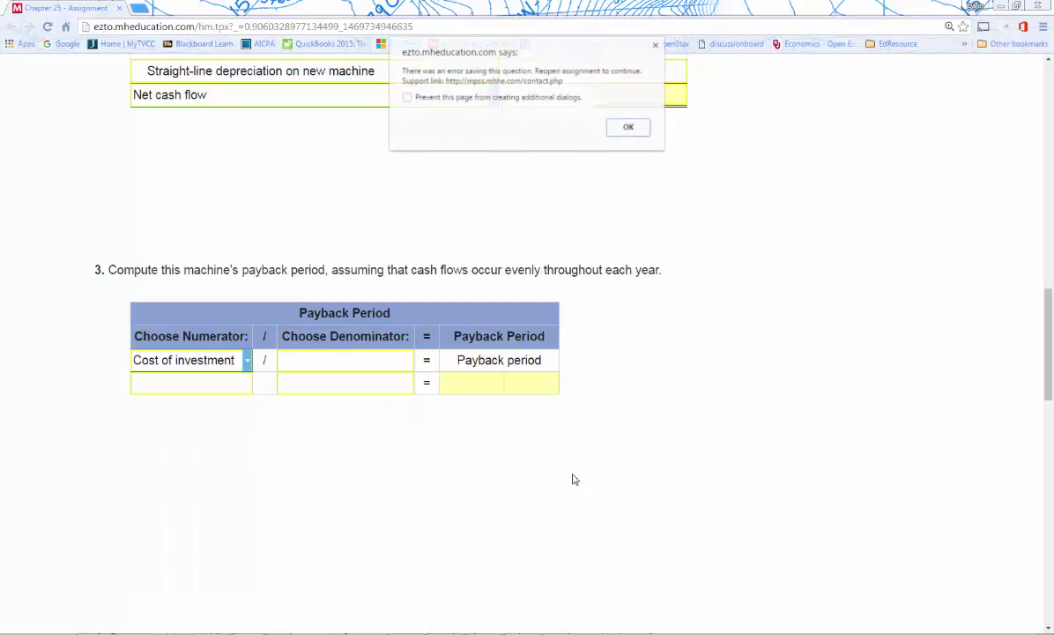
left_click(407, 97)
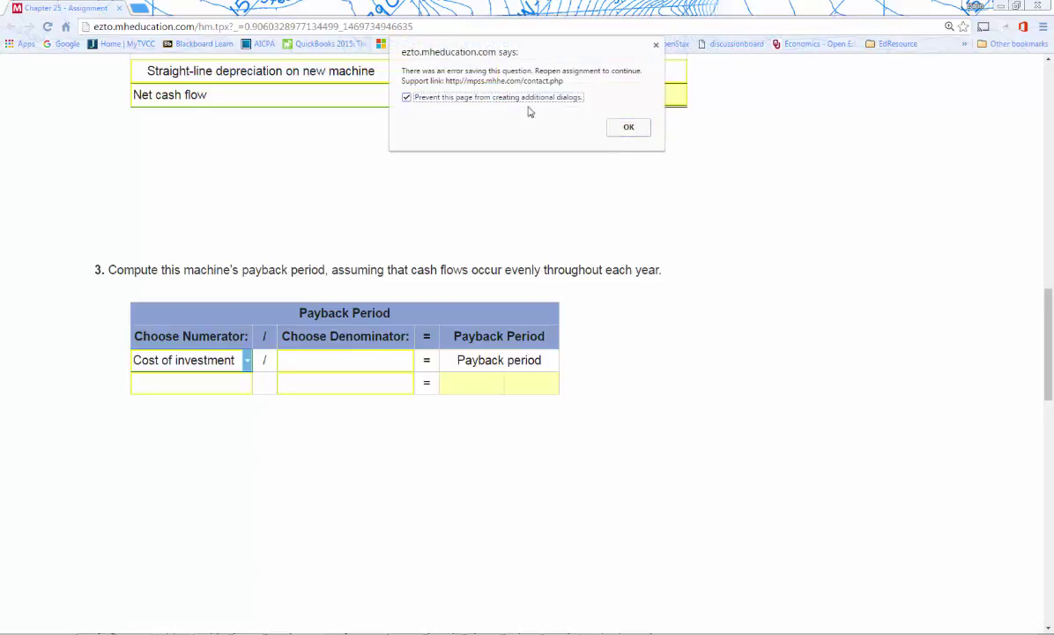
left_click(628, 127)
Recheck the $499,000 machine cost in the problem text and return to the payback table
scroll(716, 268, "up", 8)
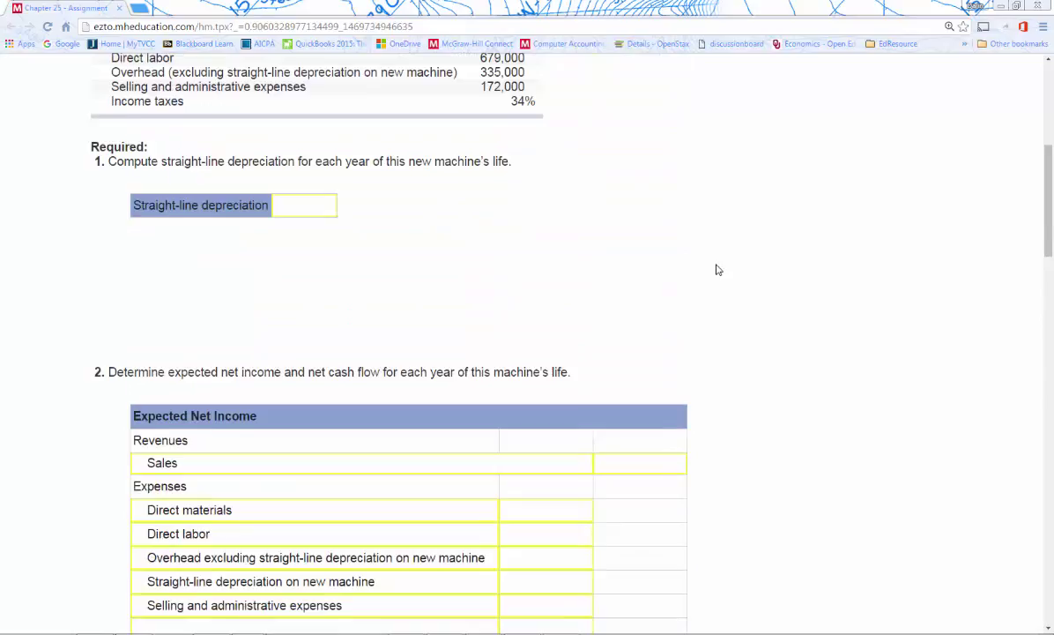
scroll(716, 269, "up", 4)
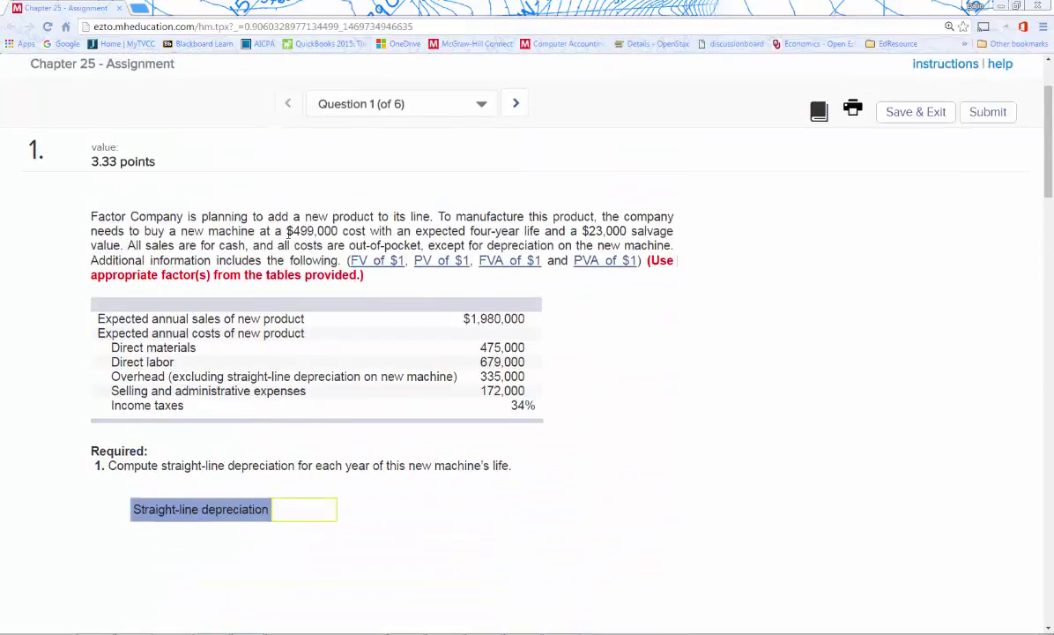
left_click_drag(281, 231, 370, 231)
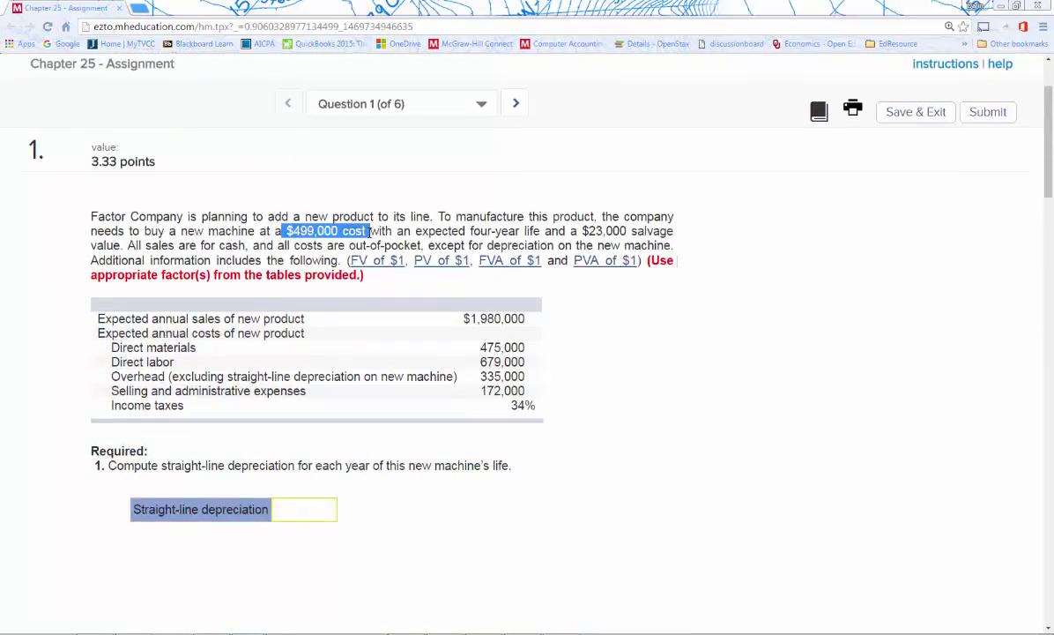
key("alt+Tab")
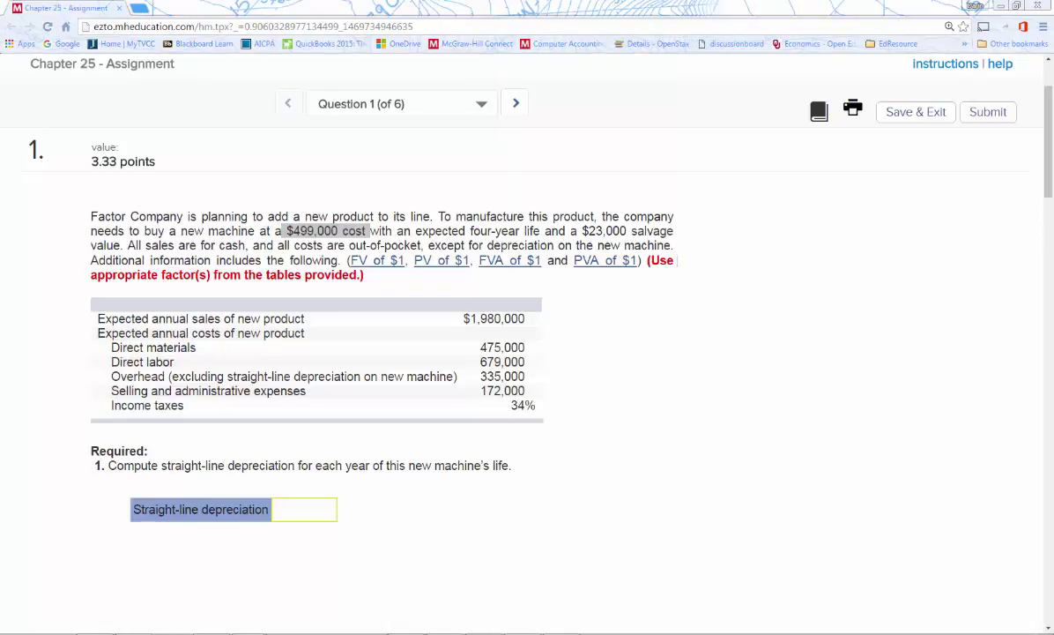
left_click(735, 448)
scroll(732, 449, "down", 2)
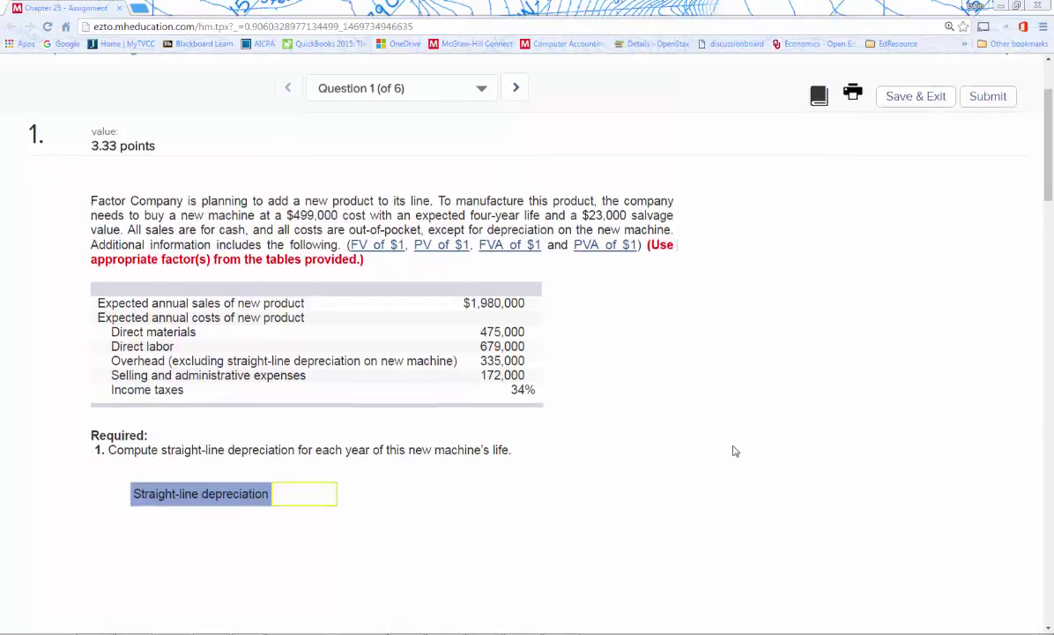
scroll(735, 450, "down", 4)
scroll(882, 436, "down", 1)
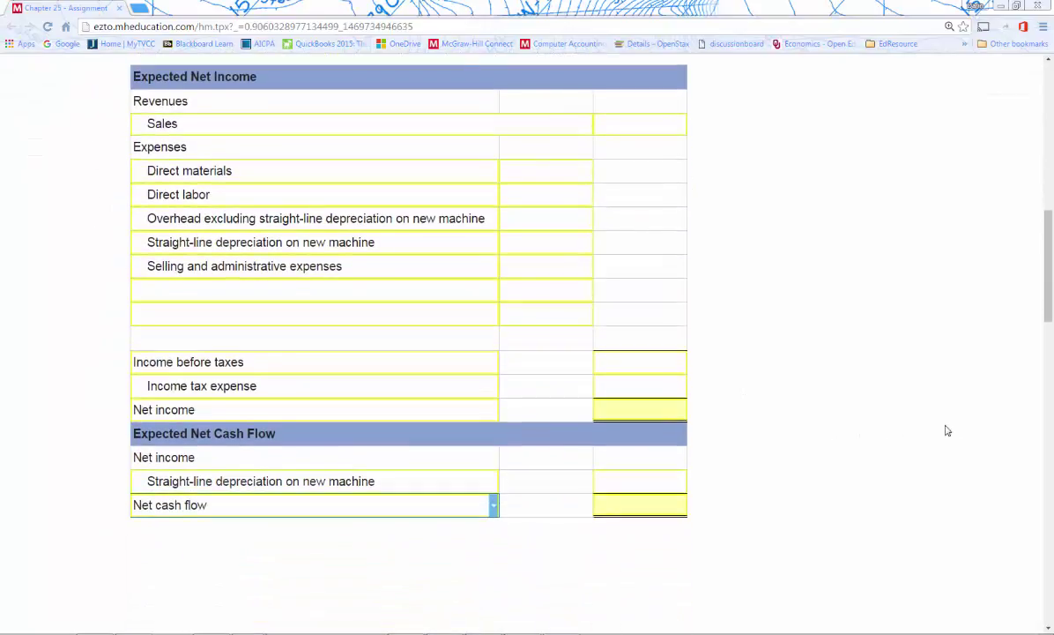
scroll(461, 493, "down", 4)
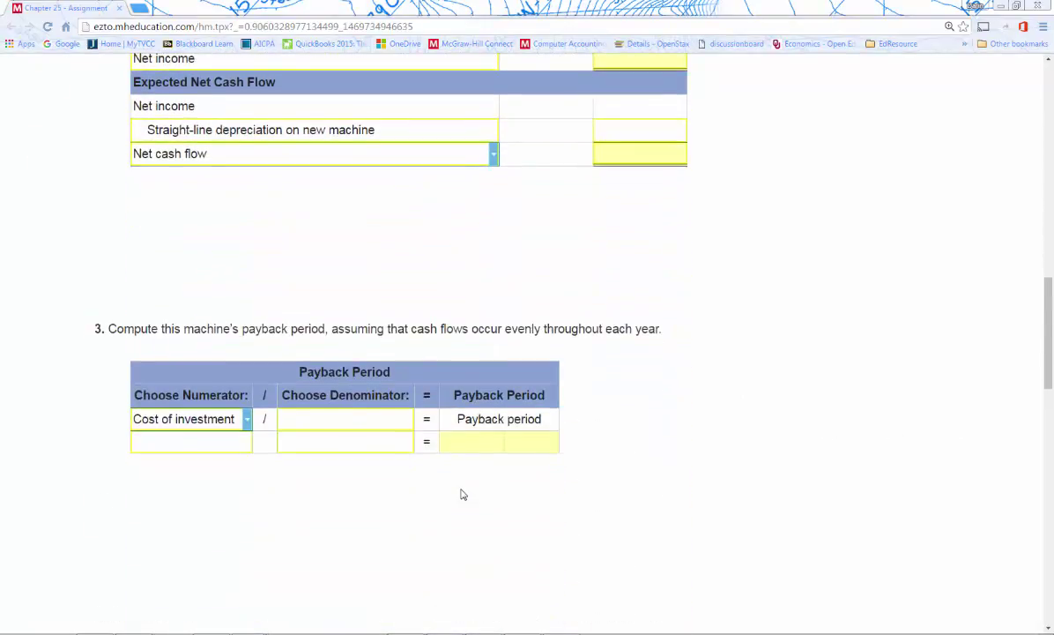
scroll(462, 494, "up", 2)
scroll(461, 494, "up", 1)
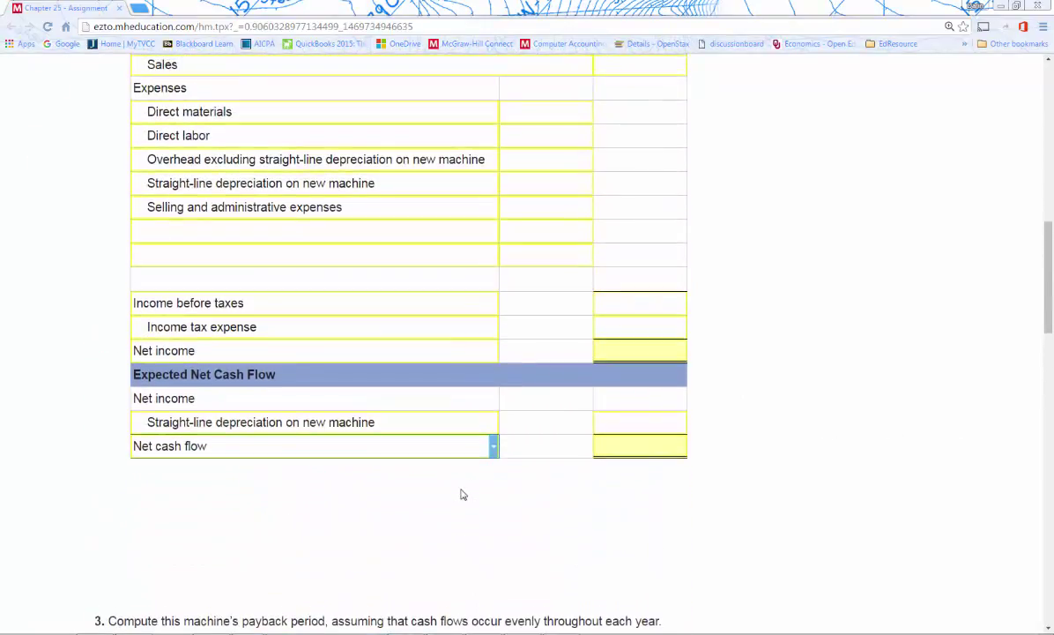
Set the payback denominator to Annual net cash flow
left_click(631, 441)
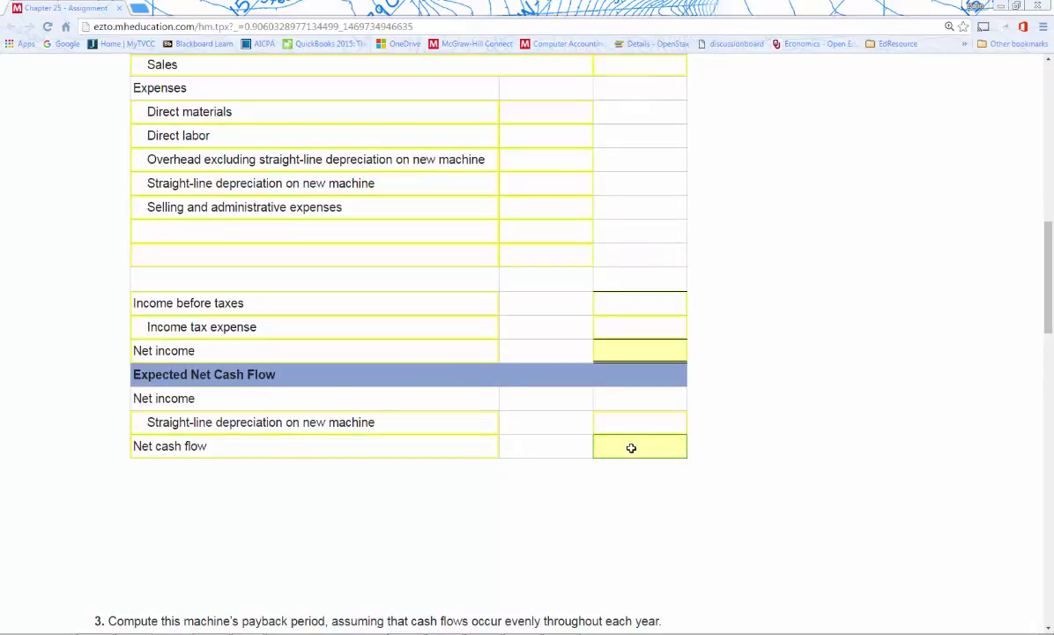
scroll(620, 469, "down", 1)
scroll(620, 469, "down", 2)
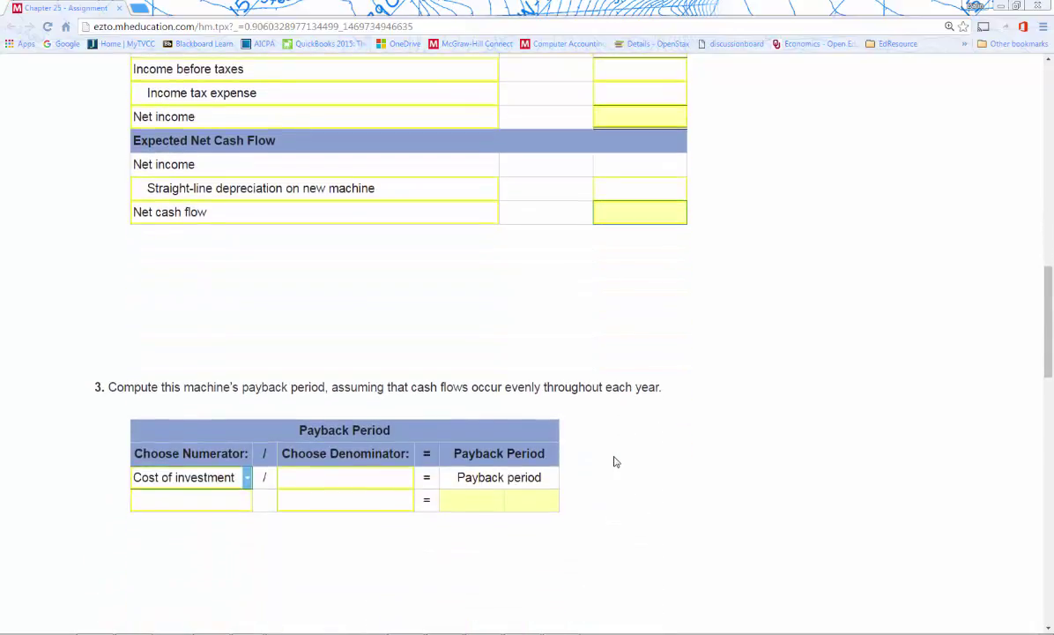
left_click(374, 478)
left_click(410, 480)
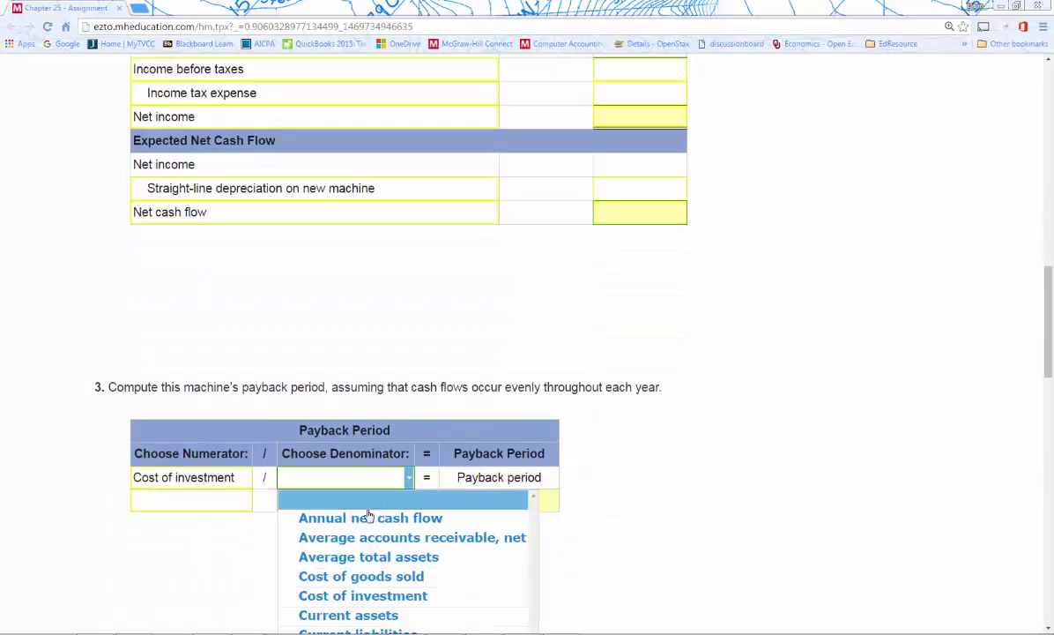
left_click(365, 517)
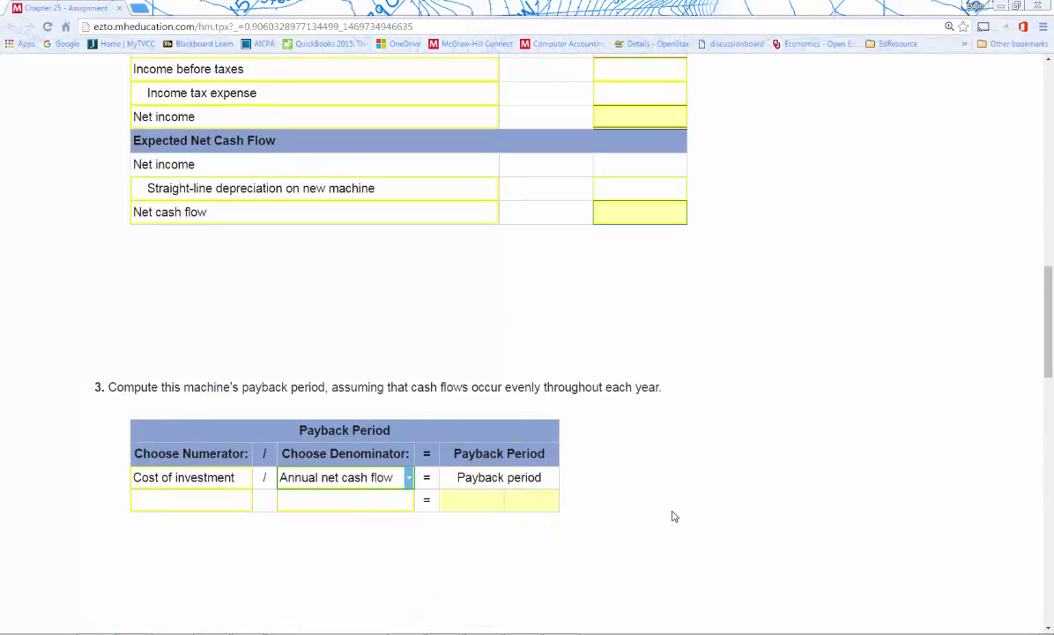
left_click(218, 501)
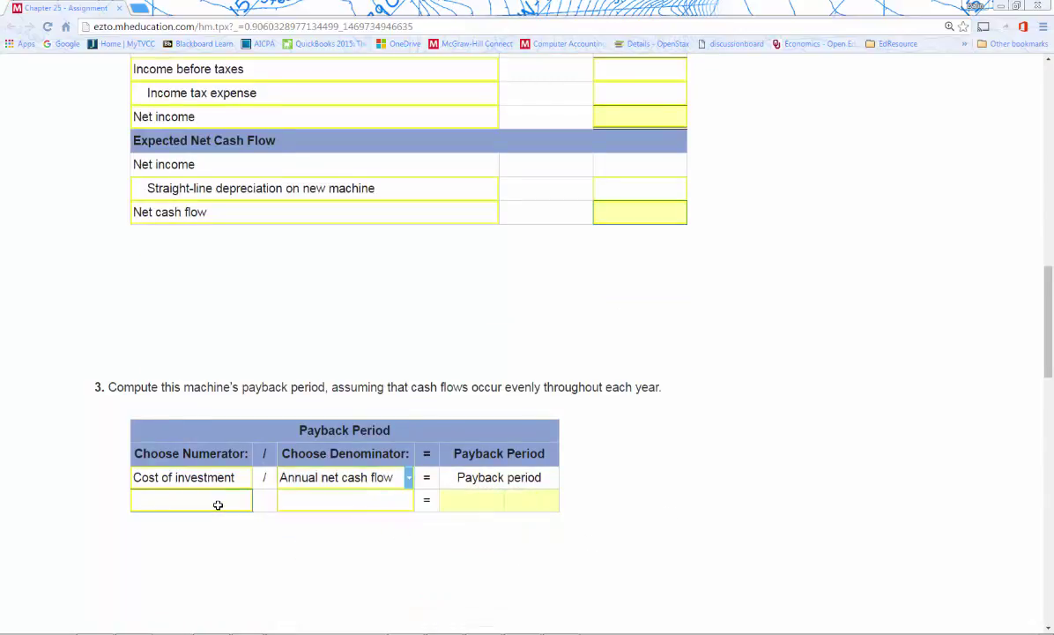
left_click(333, 499)
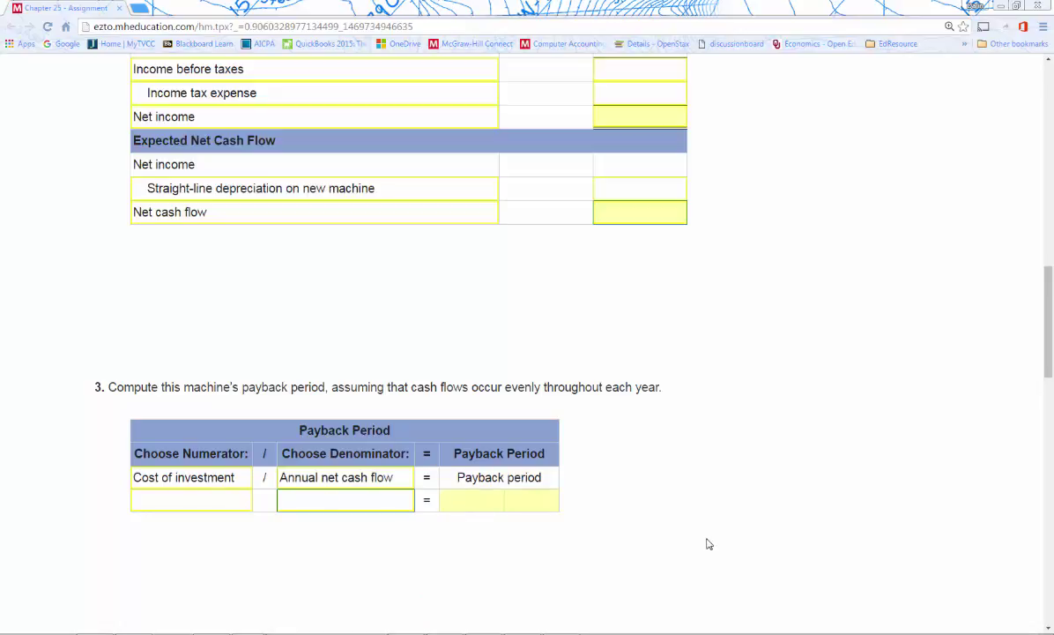
scroll(706, 544, "down", 6)
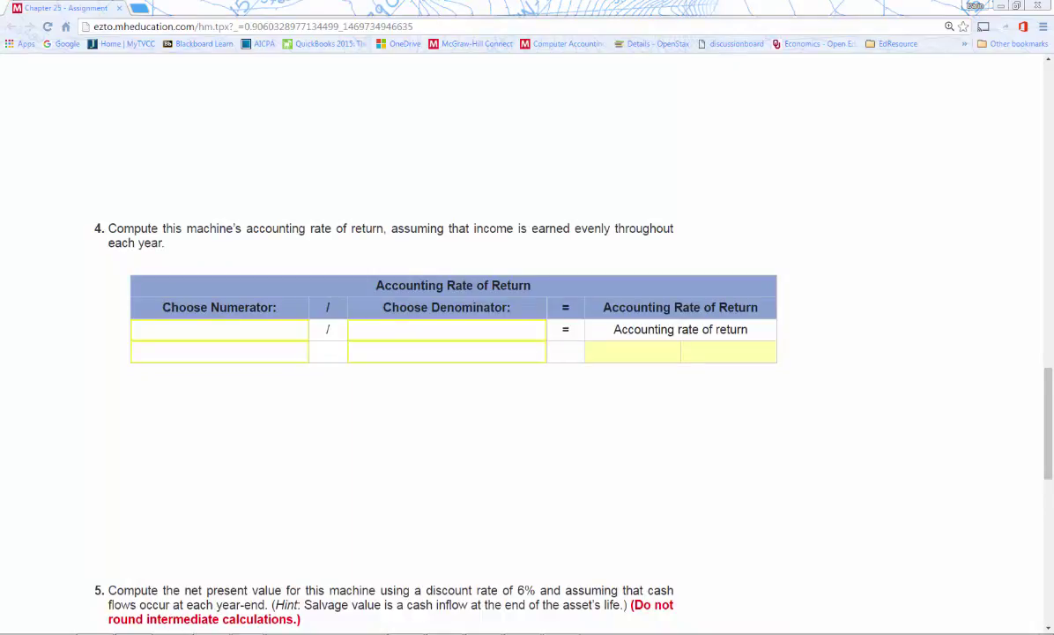
Set the accounting rate of return numerator to Annual after-tax net income
left_click(303, 331)
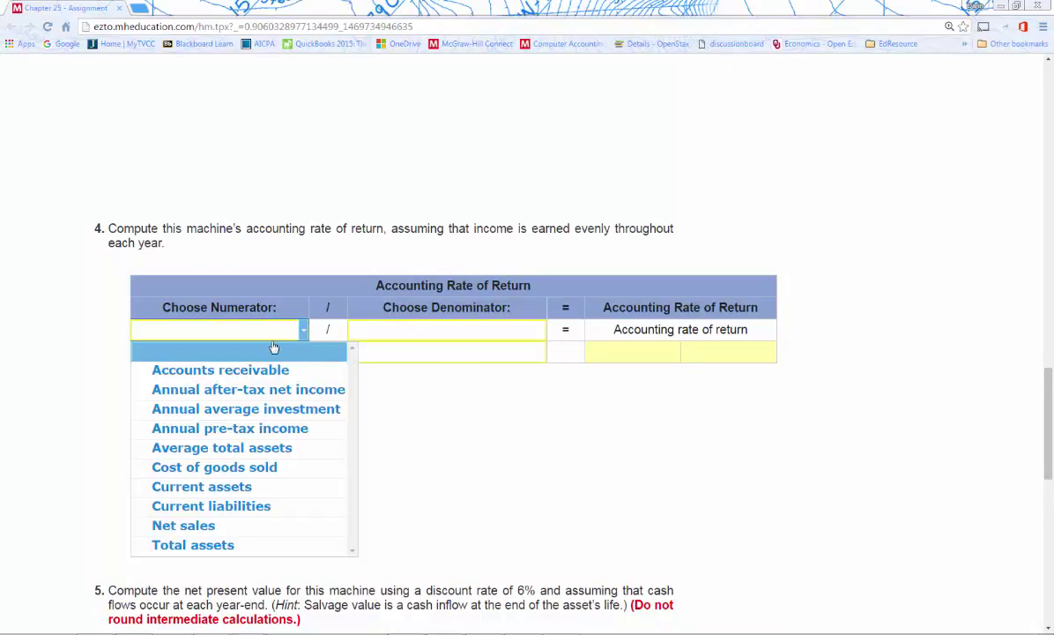
left_click(216, 390)
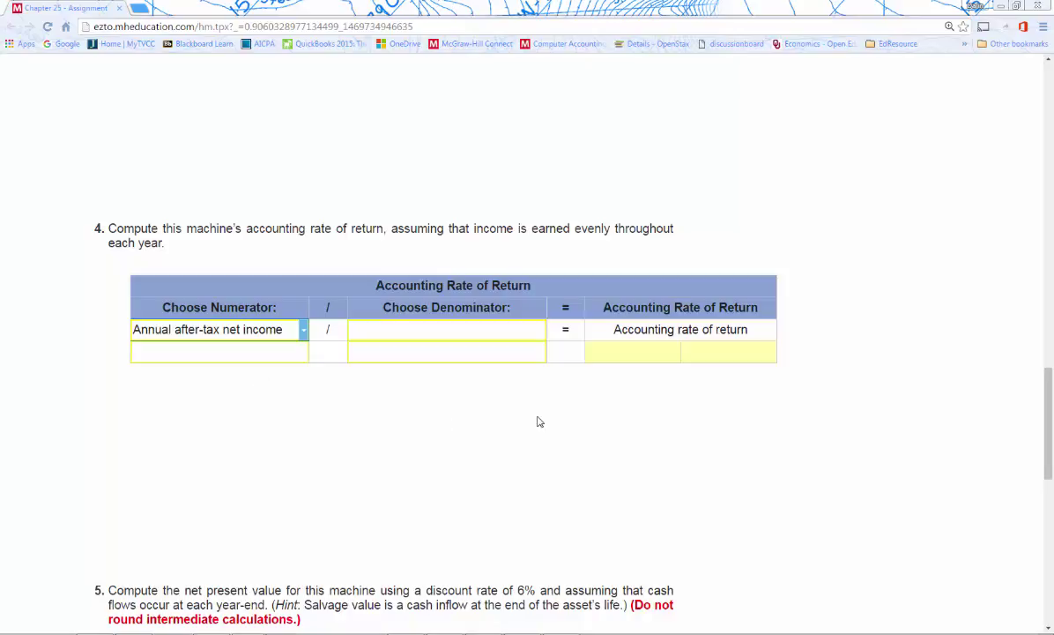
scroll(639, 476, "up", 5)
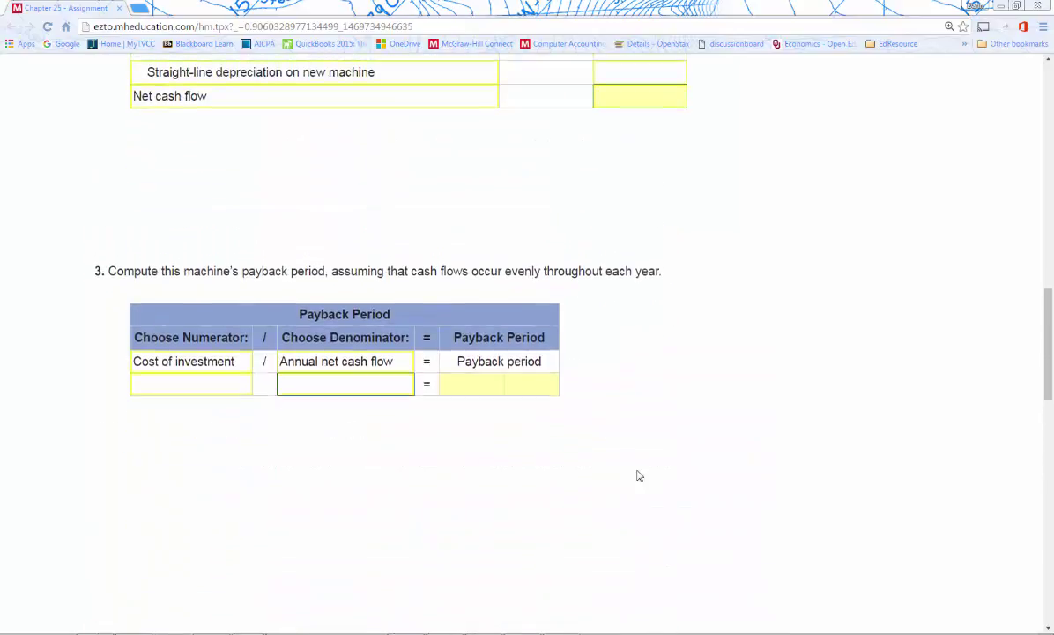
scroll(635, 475, "up", 3)
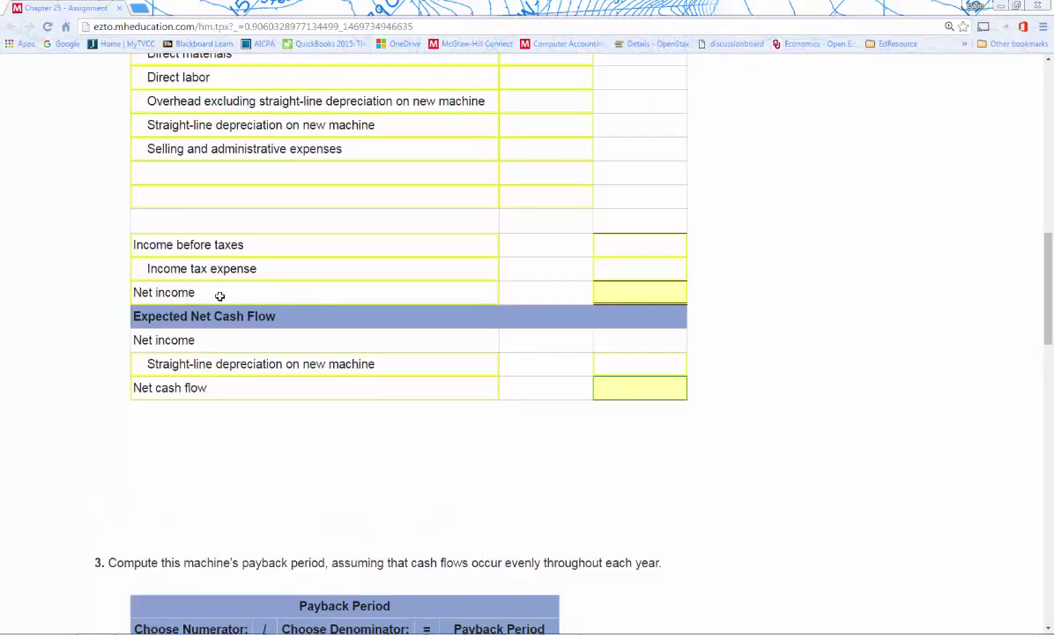
left_click(645, 292)
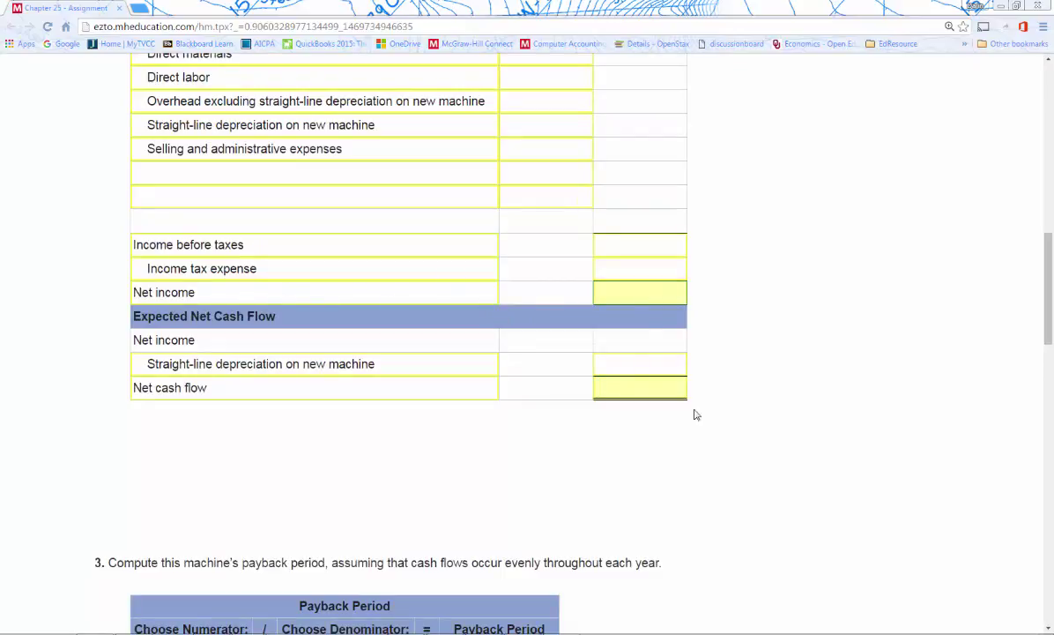
Set the accounting rate of return denominator to Annual average investment
scroll(728, 453, "down", 5)
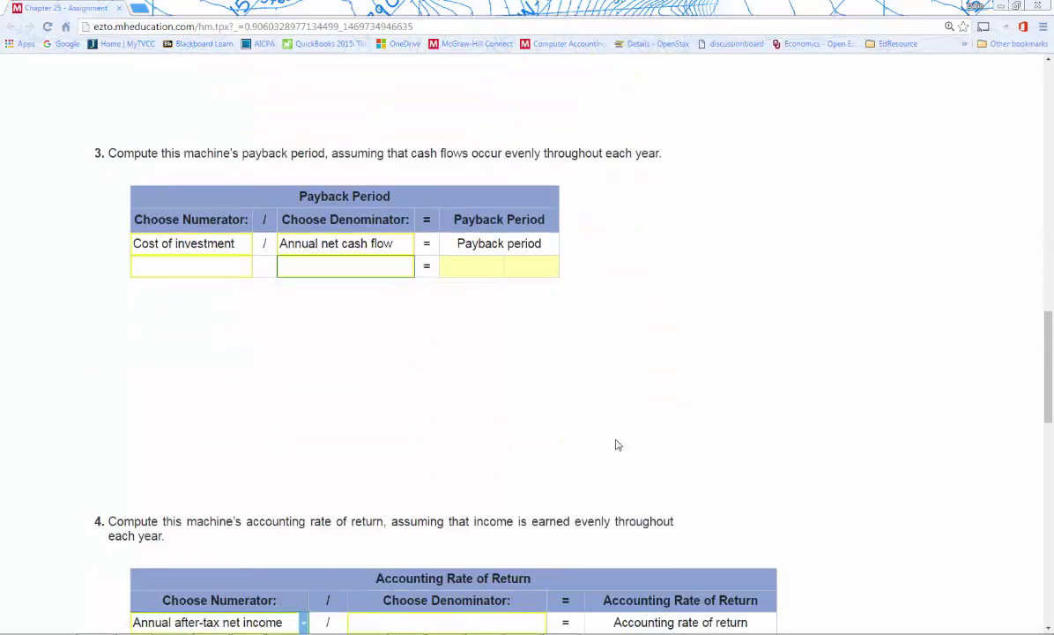
scroll(564, 423, "down", 4)
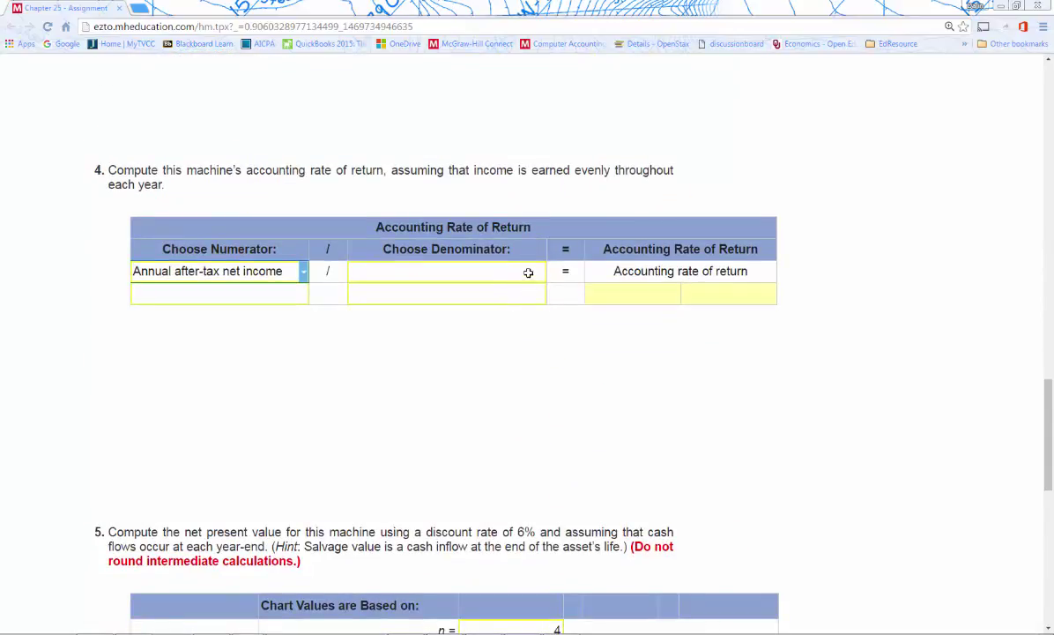
left_click(528, 272)
left_click(542, 272)
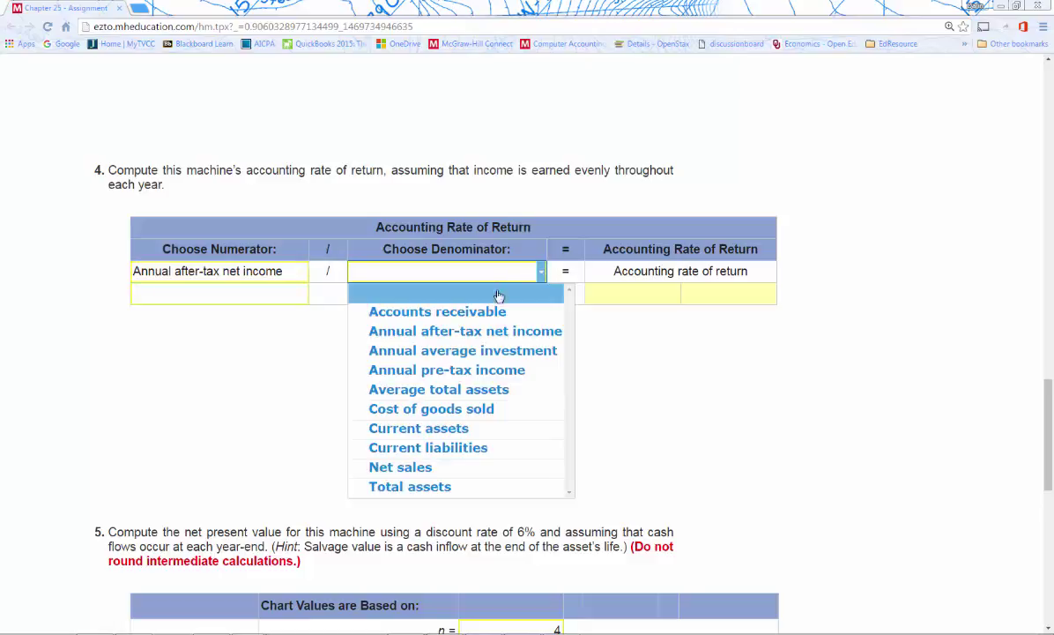
left_click(431, 351)
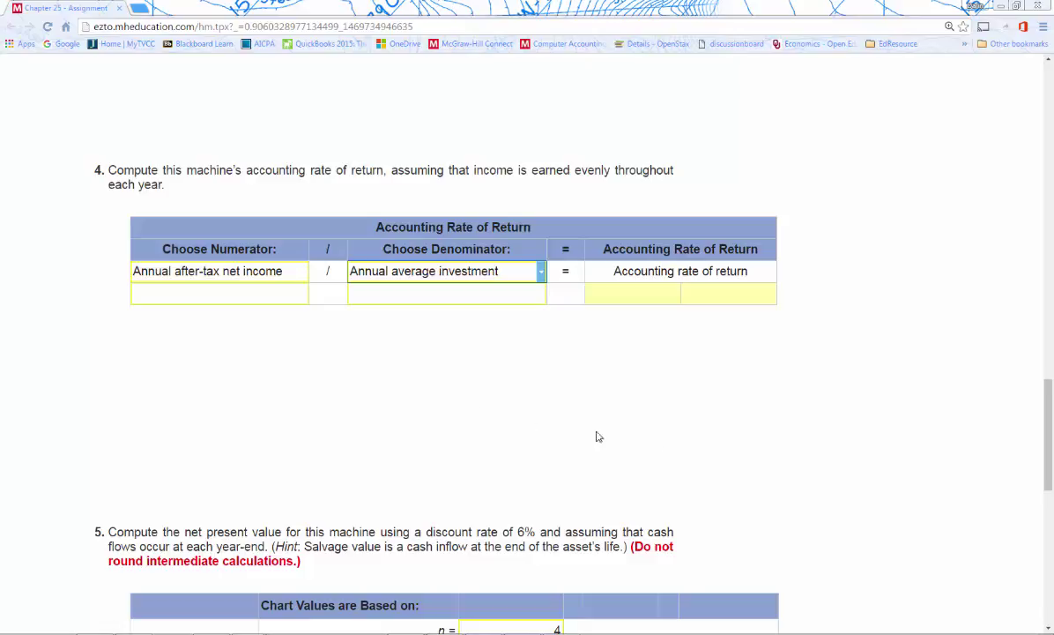
scroll(695, 461, "up", 10)
scroll(695, 461, "up", 8)
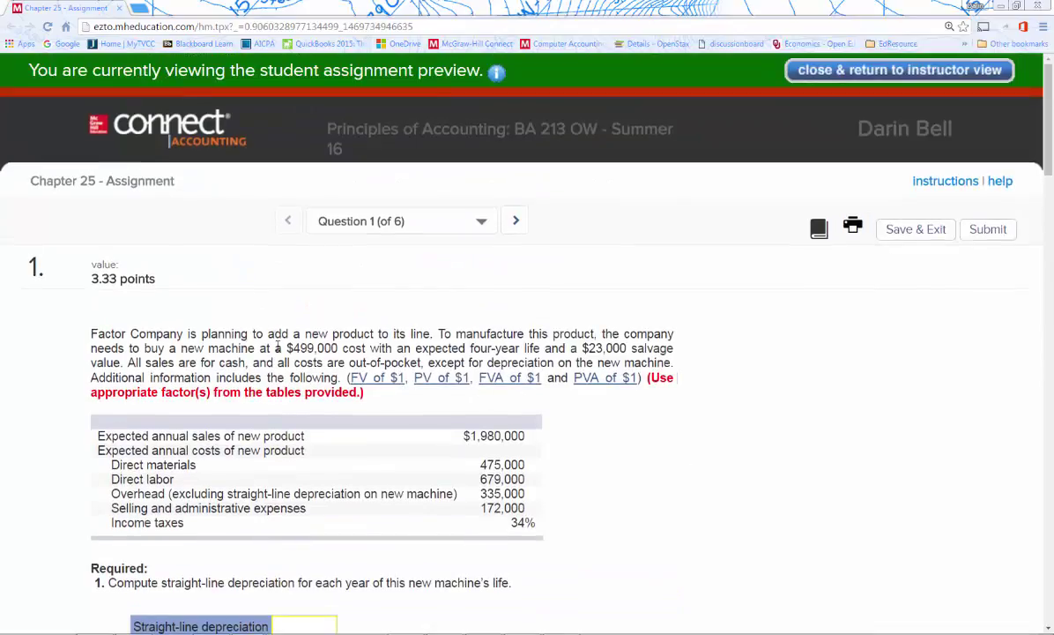
left_click_drag(582, 348, 627, 348)
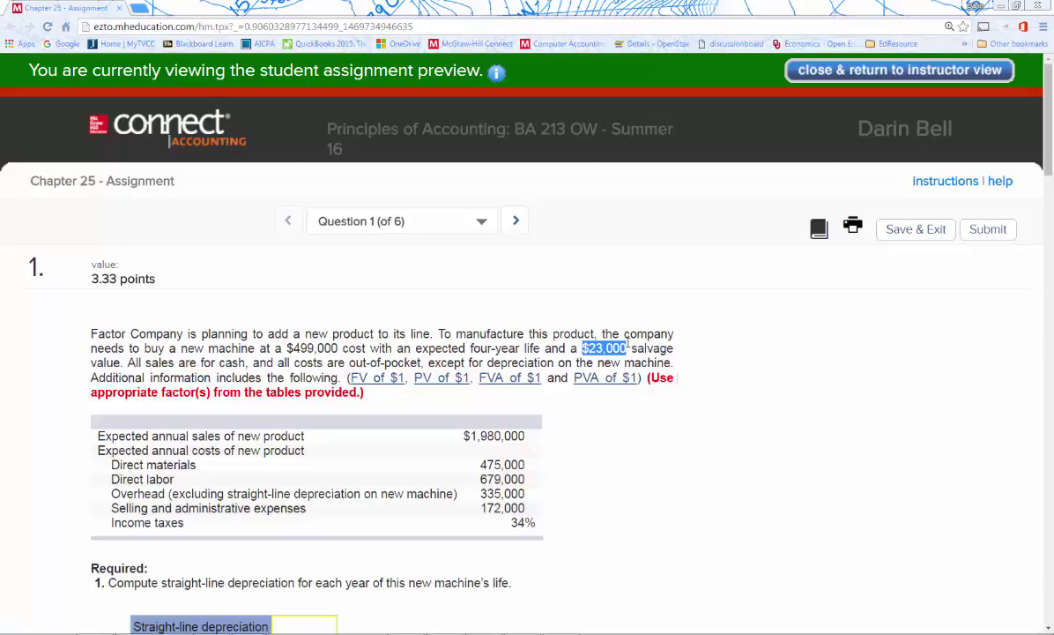
scroll(626, 346, "down", 15)
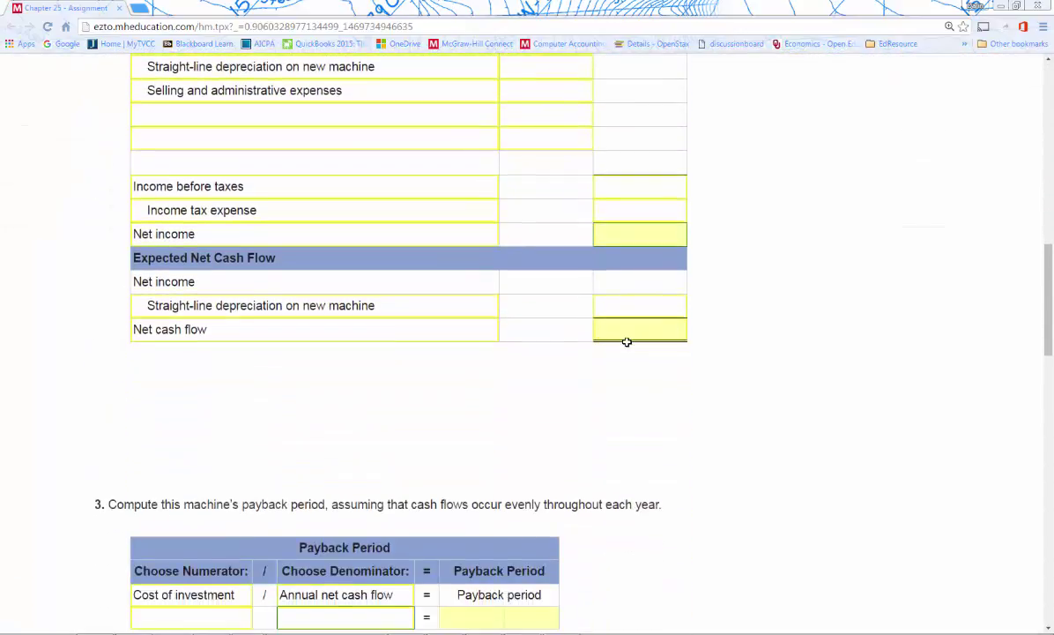
scroll(626, 347, "down", 4)
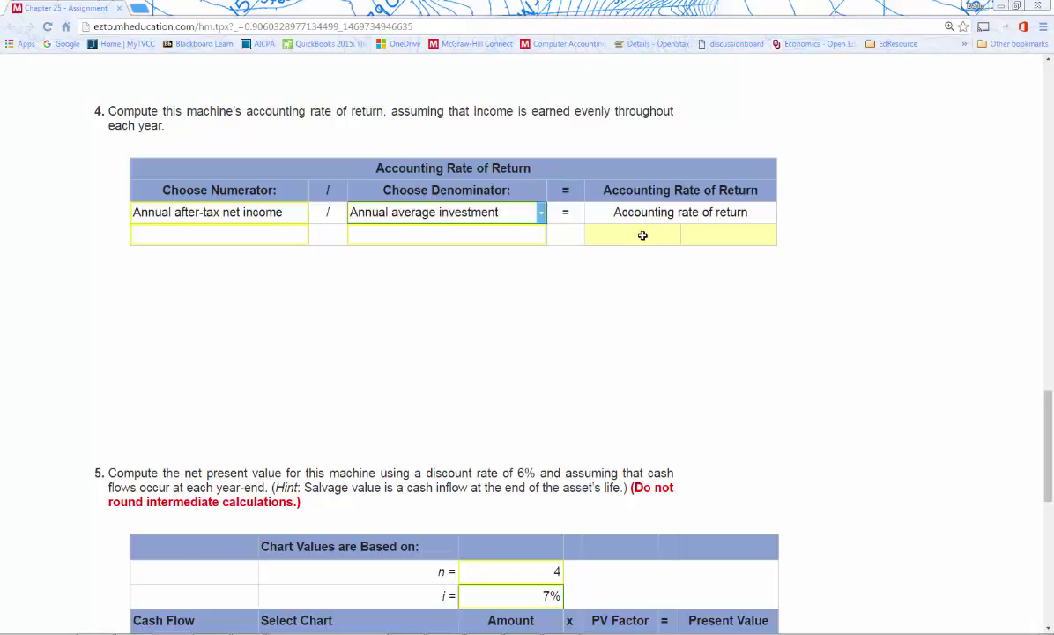
In the NPV table with n = 4, replace the 7% interest rate with 6%
scroll(476, 251, "down", 1)
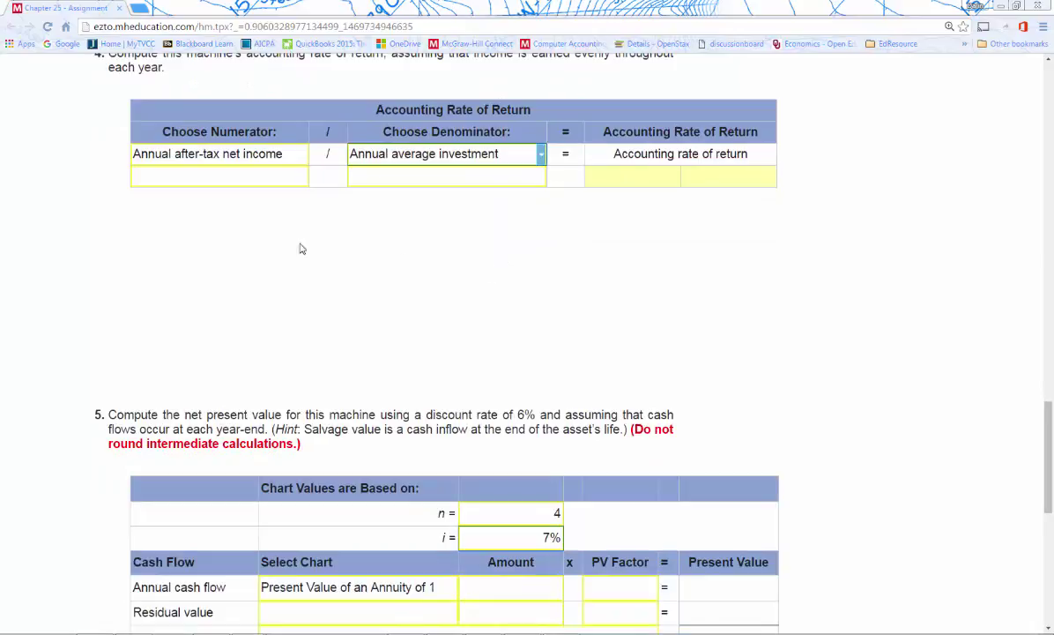
scroll(233, 248, "down", 4)
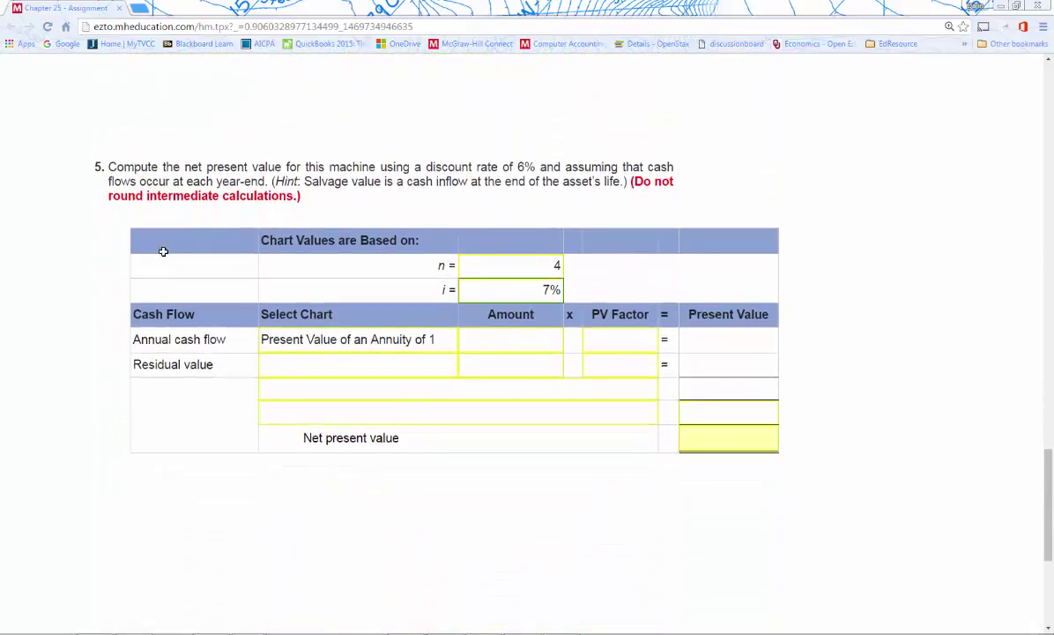
scroll(164, 252, "up", 1)
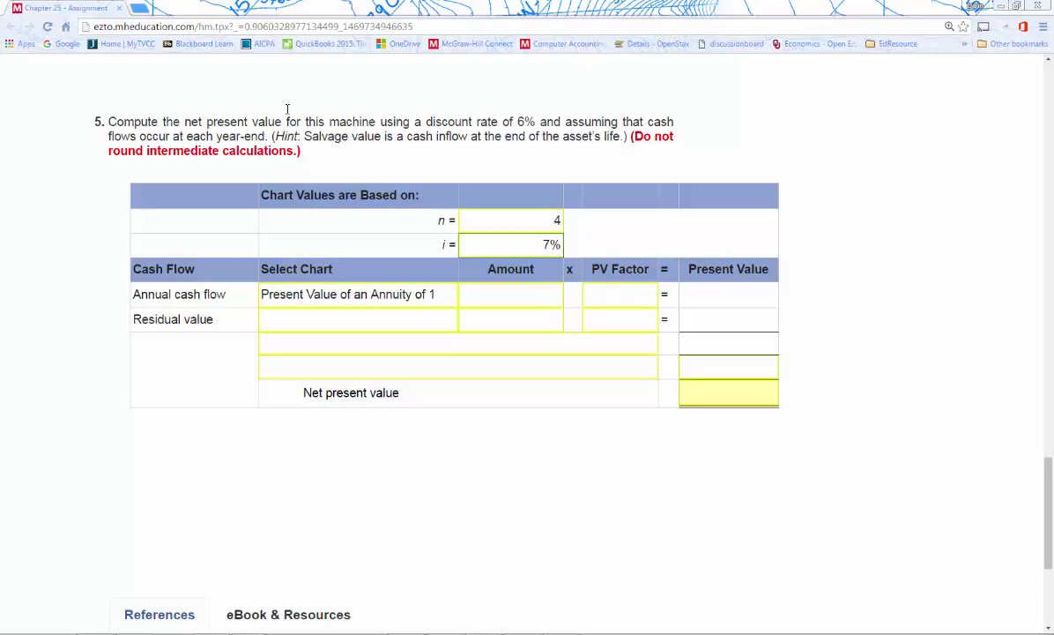
left_click(521, 219)
scroll(521, 220, "down", 1)
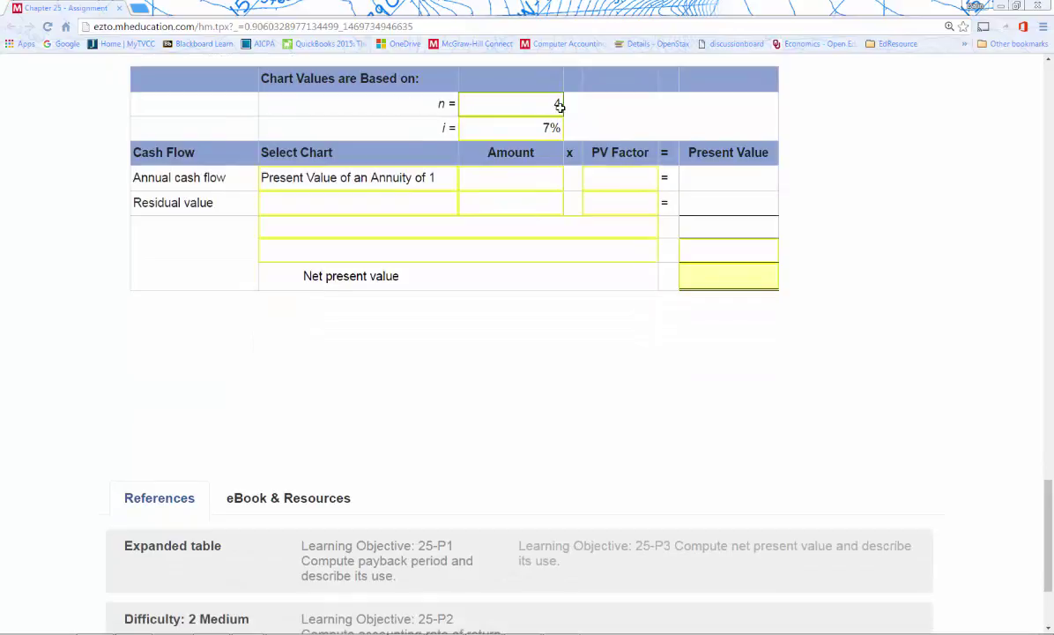
scroll(523, 254, "up", 2)
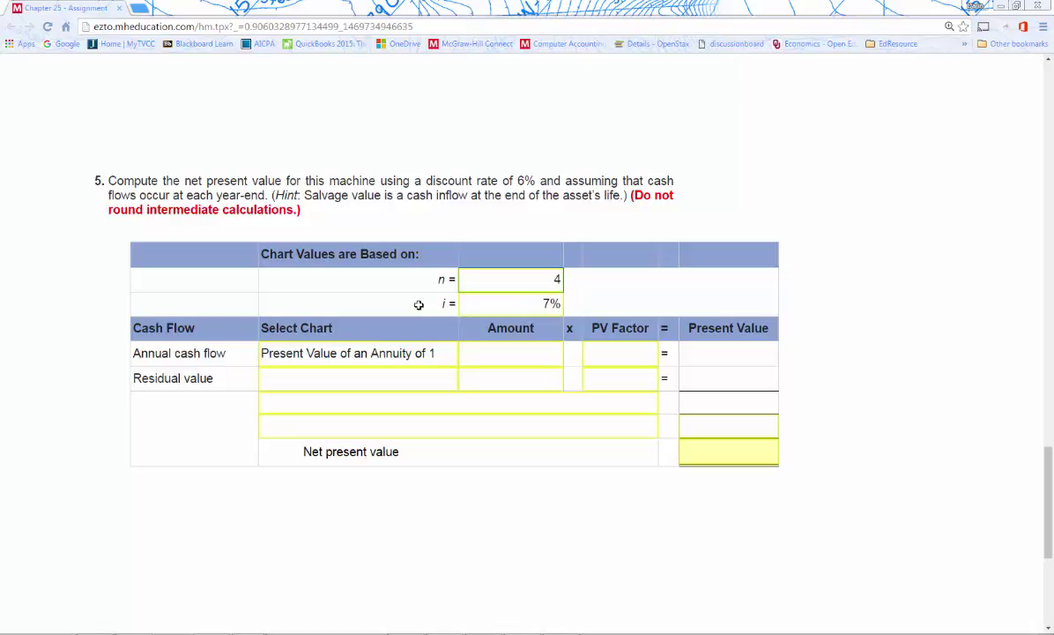
left_click(550, 304)
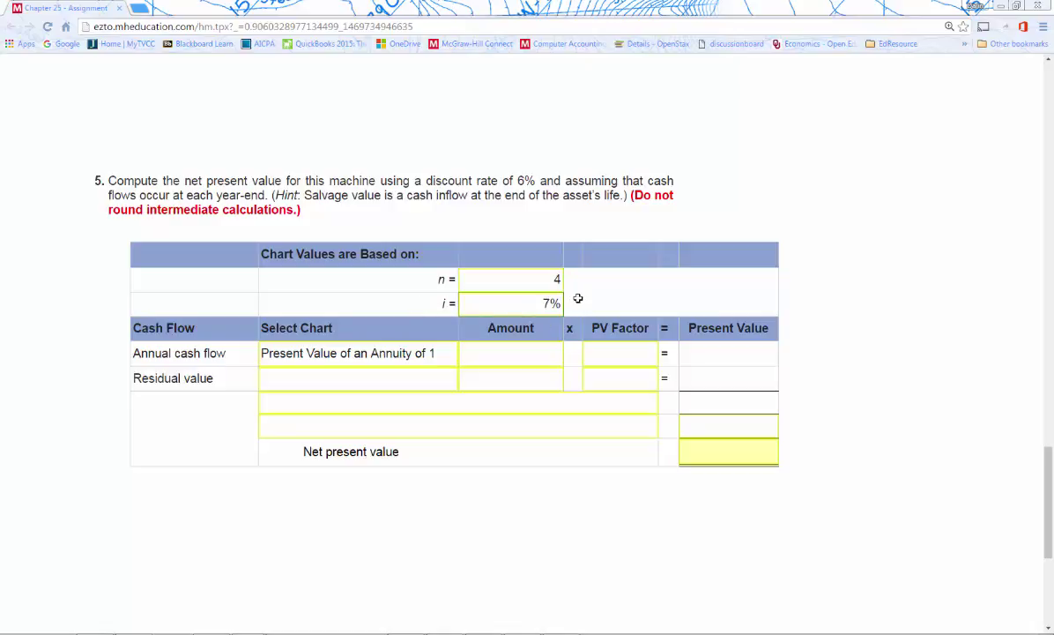
key("BackSpace")
type("6")
key("Tab")
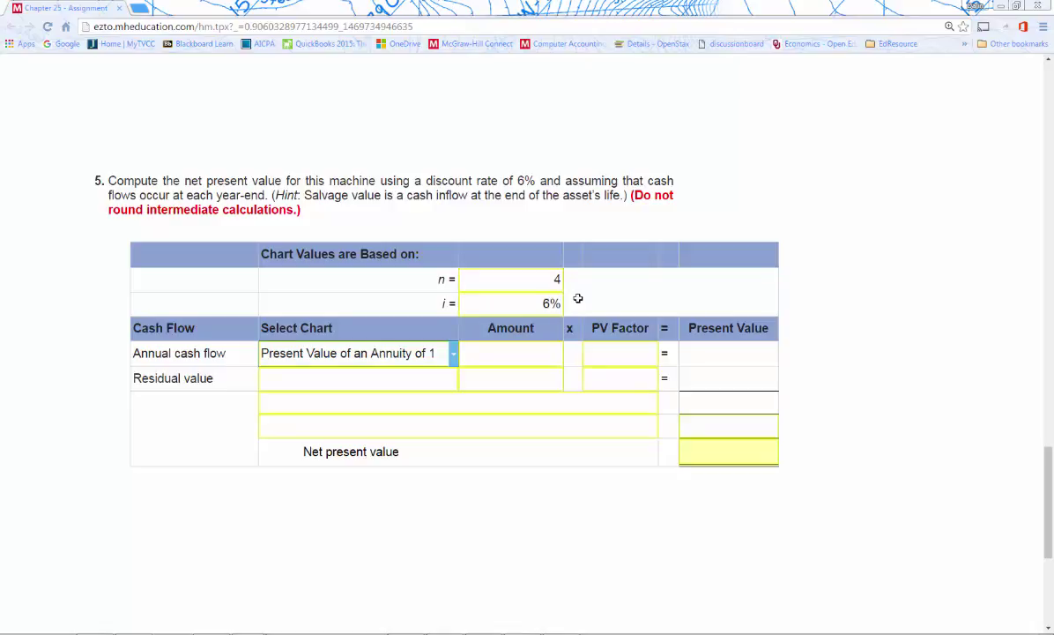
scroll(800, 474, "up", 3)
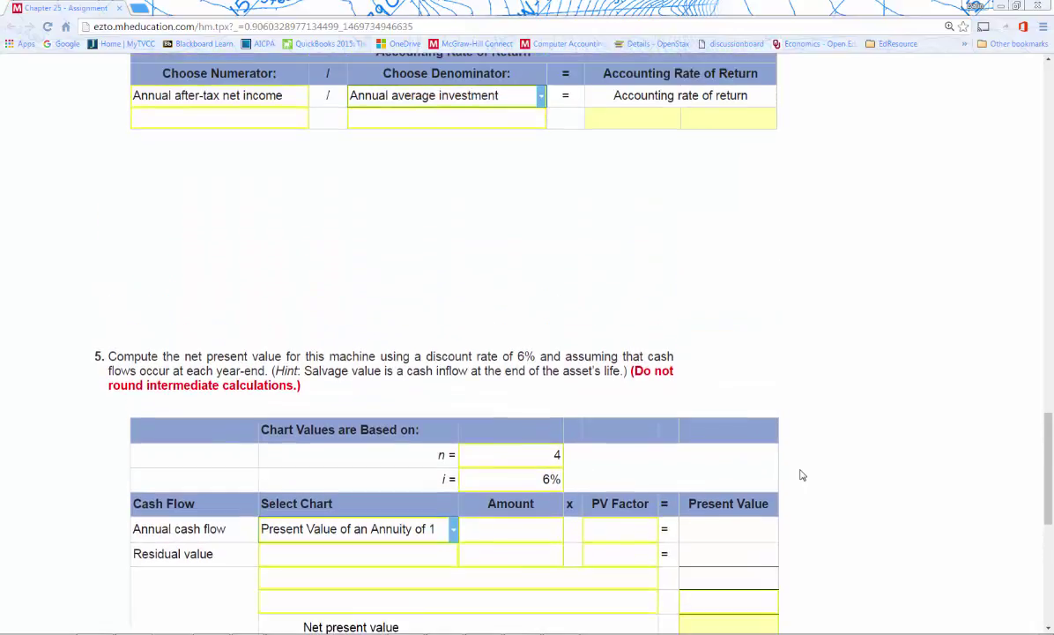
Recheck the four-year life in the problem and go to the annual cash flow amount entry
scroll(855, 446, "up", 10)
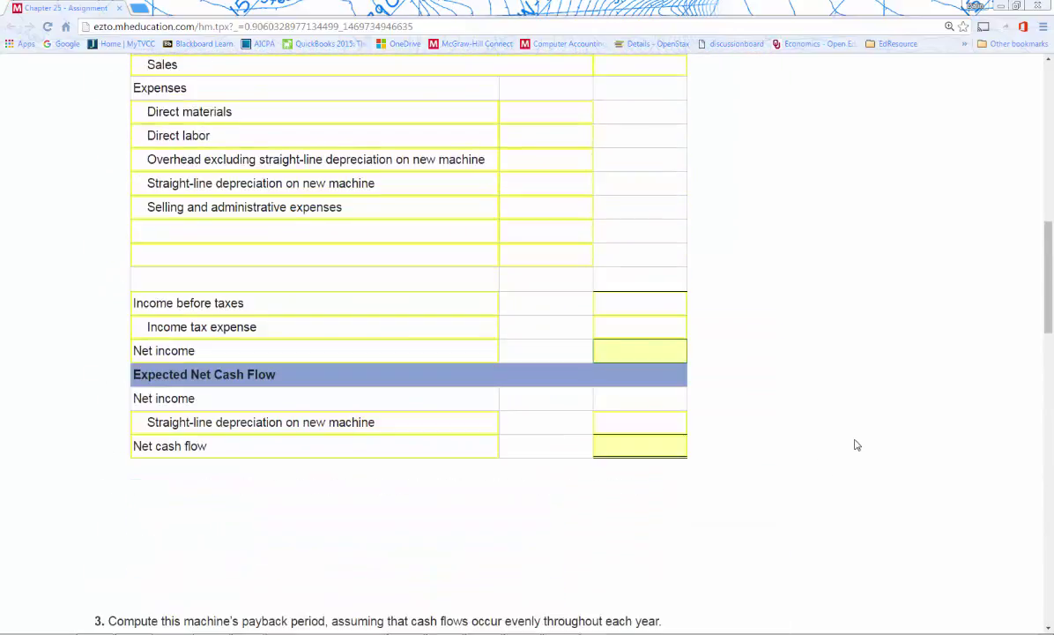
scroll(855, 445, "up", 10)
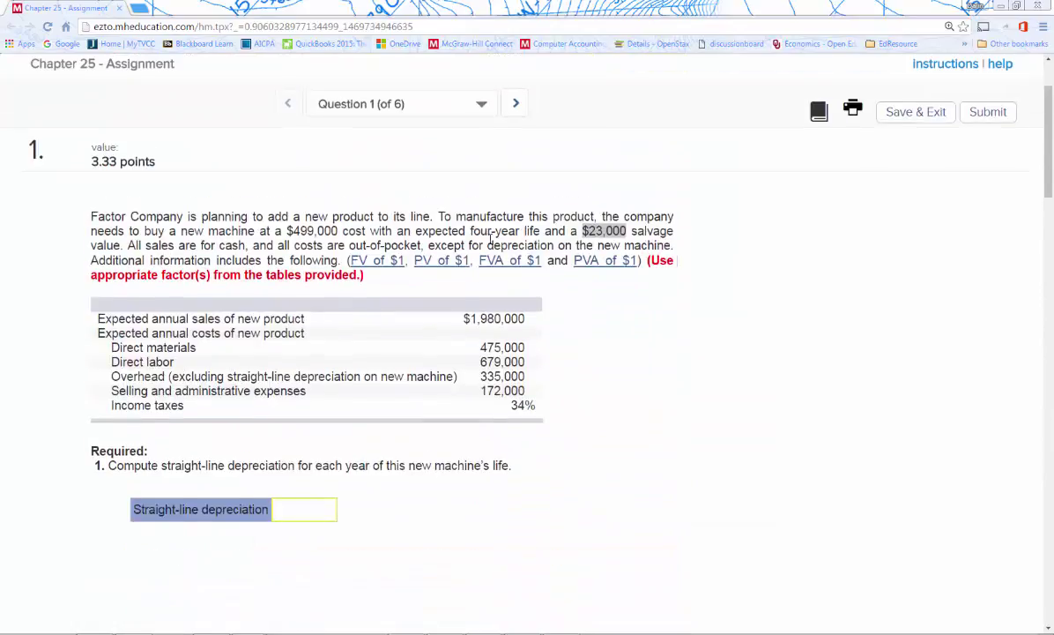
left_click_drag(473, 231, 540, 231)
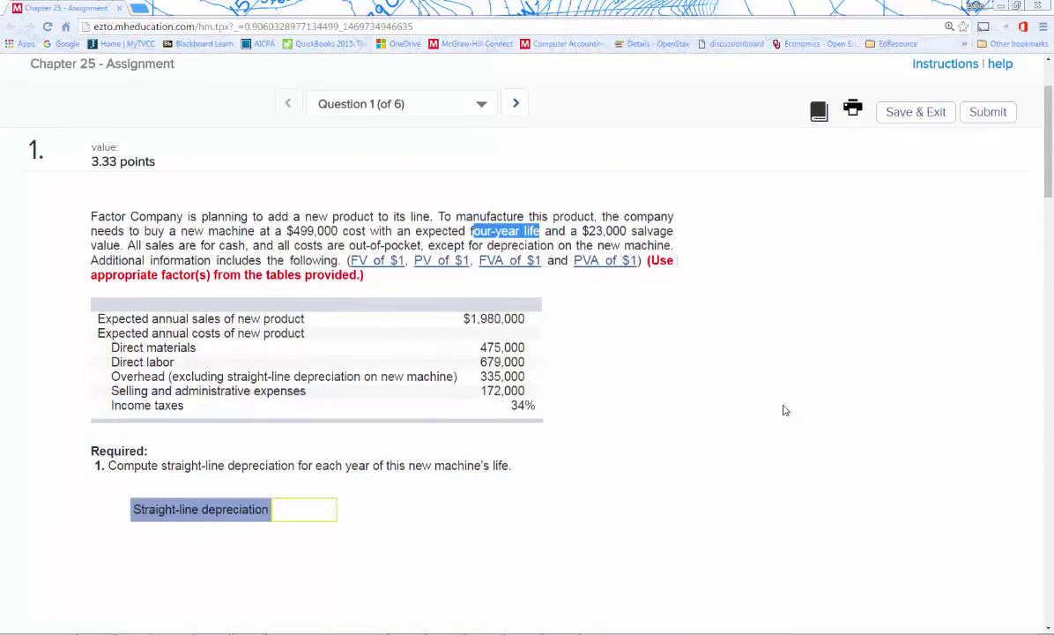
scroll(785, 410, "down", 20)
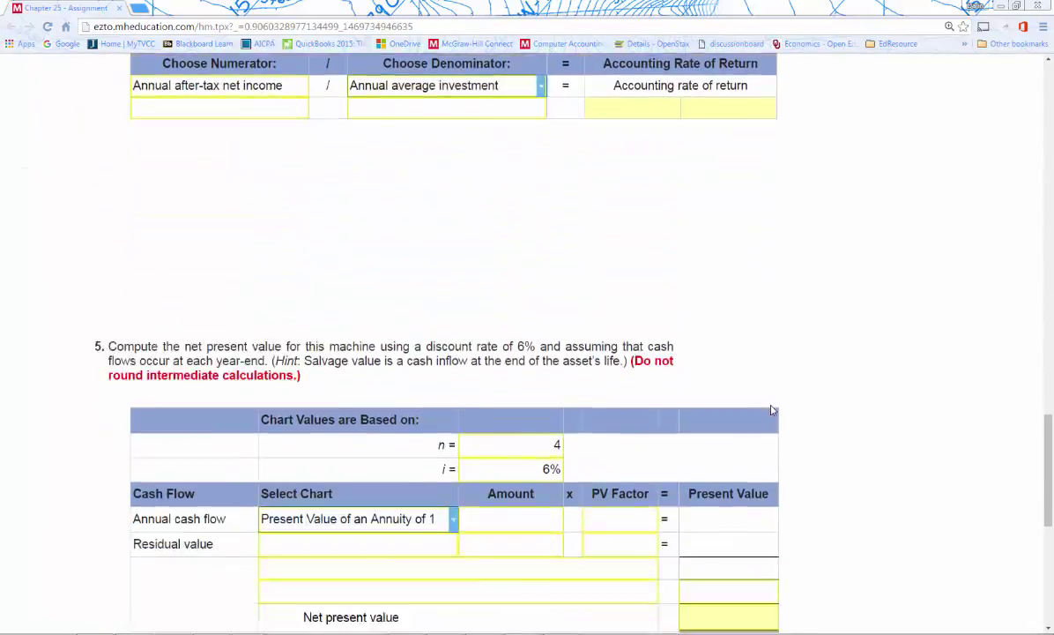
scroll(769, 404, "down", 3)
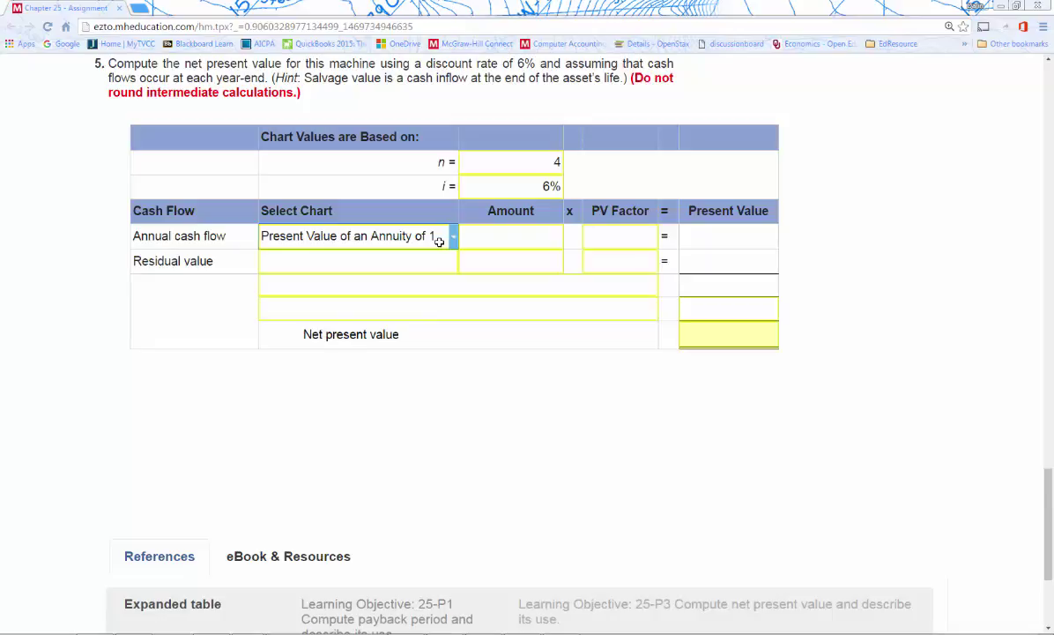
left_click(495, 237)
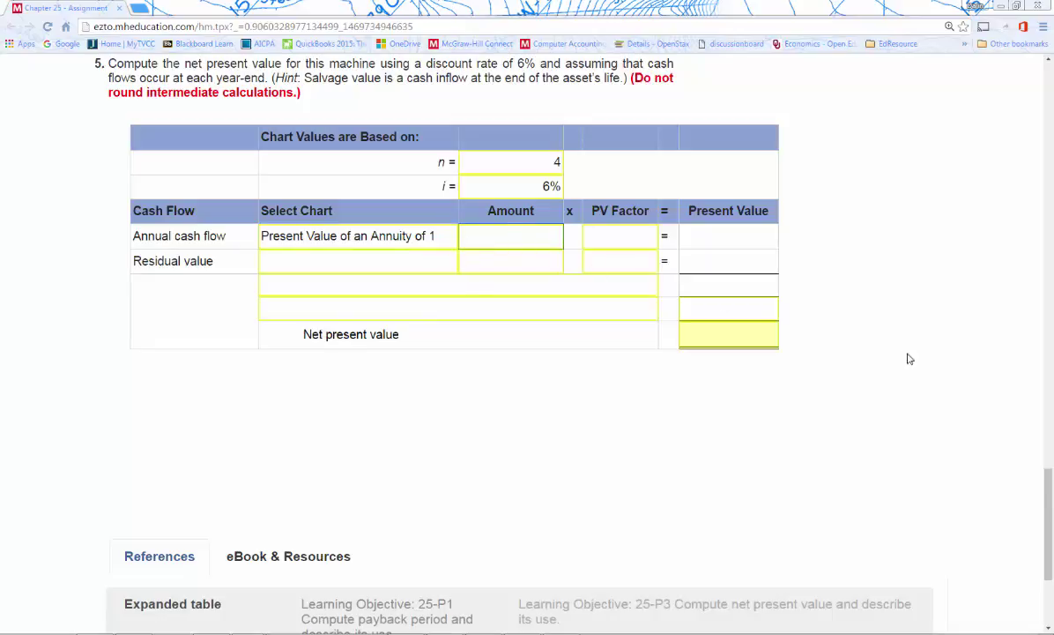
scroll(868, 377, "up", 10)
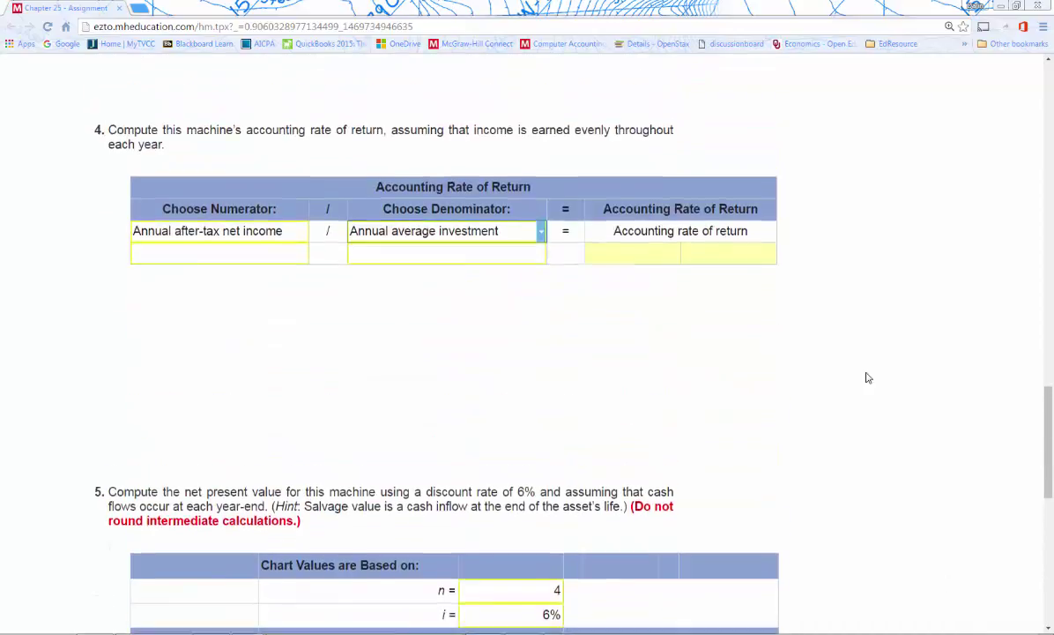
scroll(868, 377, "up", 5)
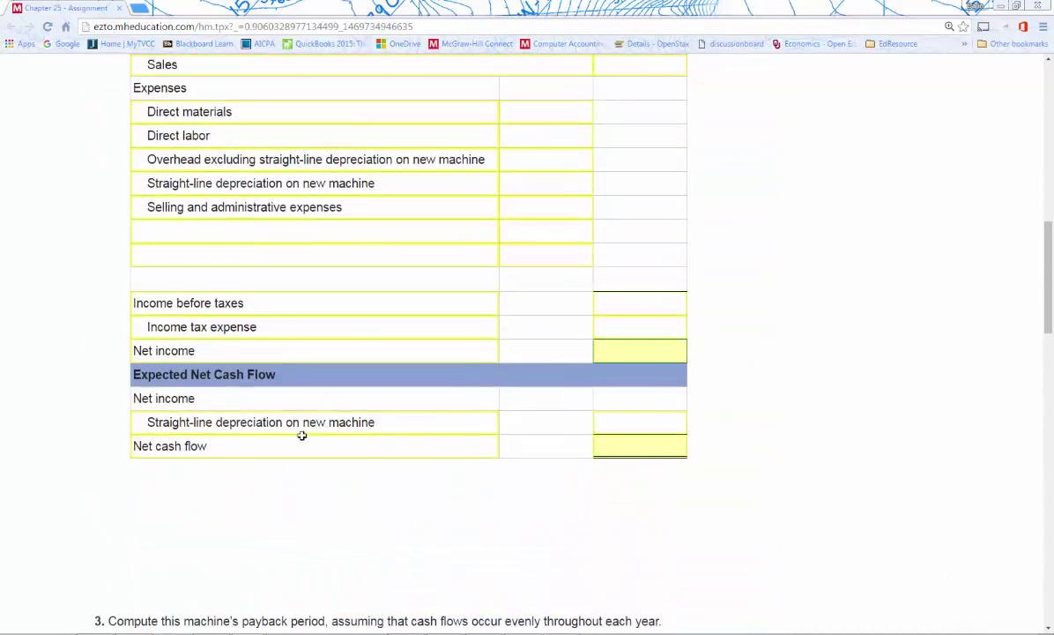
scroll(819, 426, "down", 6)
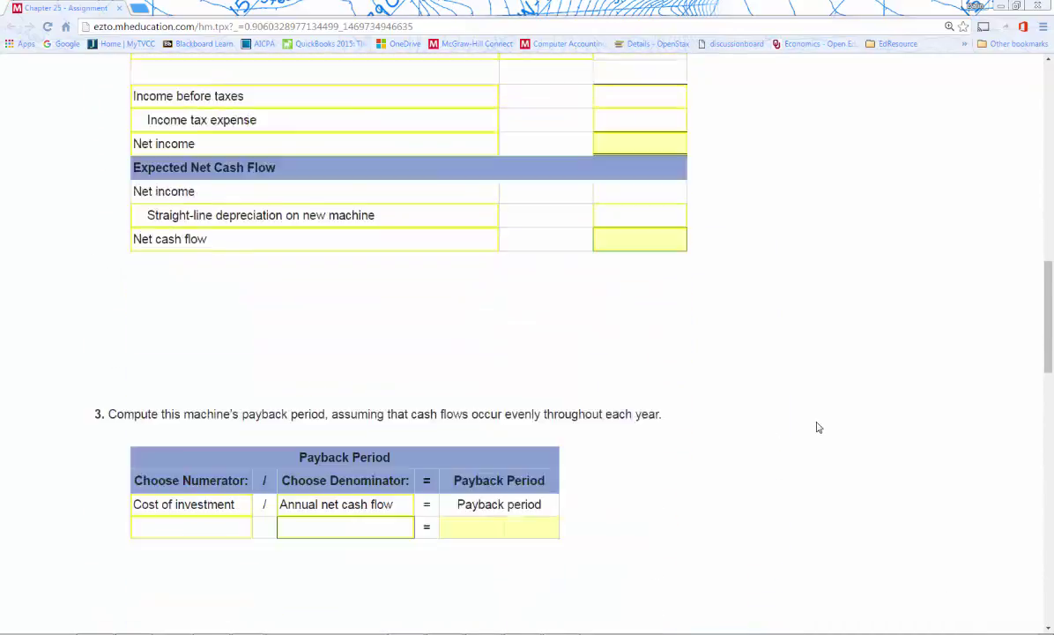
scroll(818, 427, "down", 6)
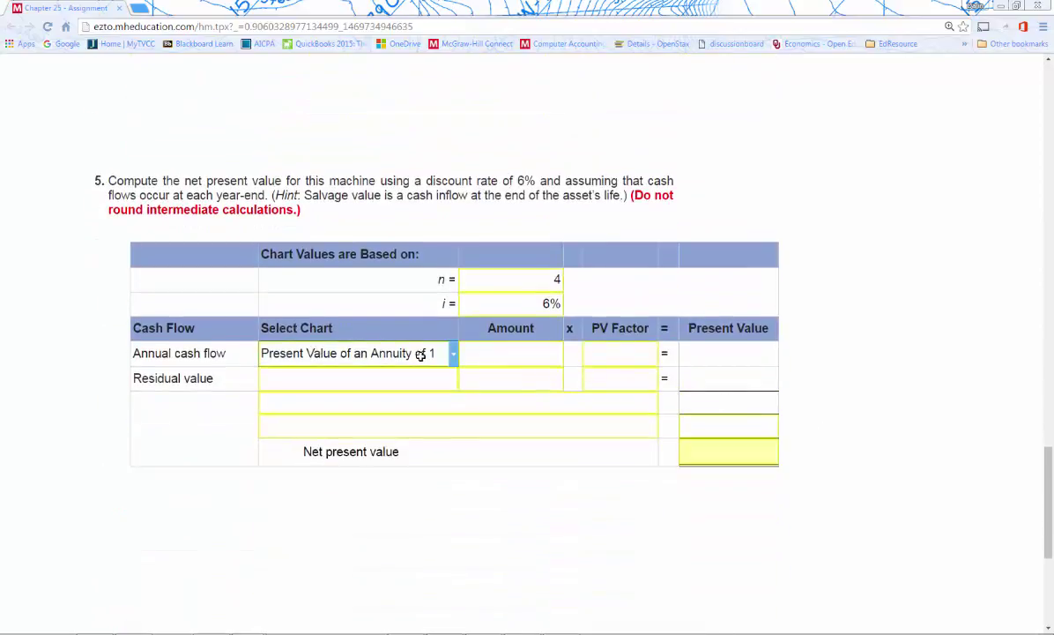
Keep Present Value of an Annuity of 1 as the annual cash flow chart, then scroll back up
left_click(455, 357)
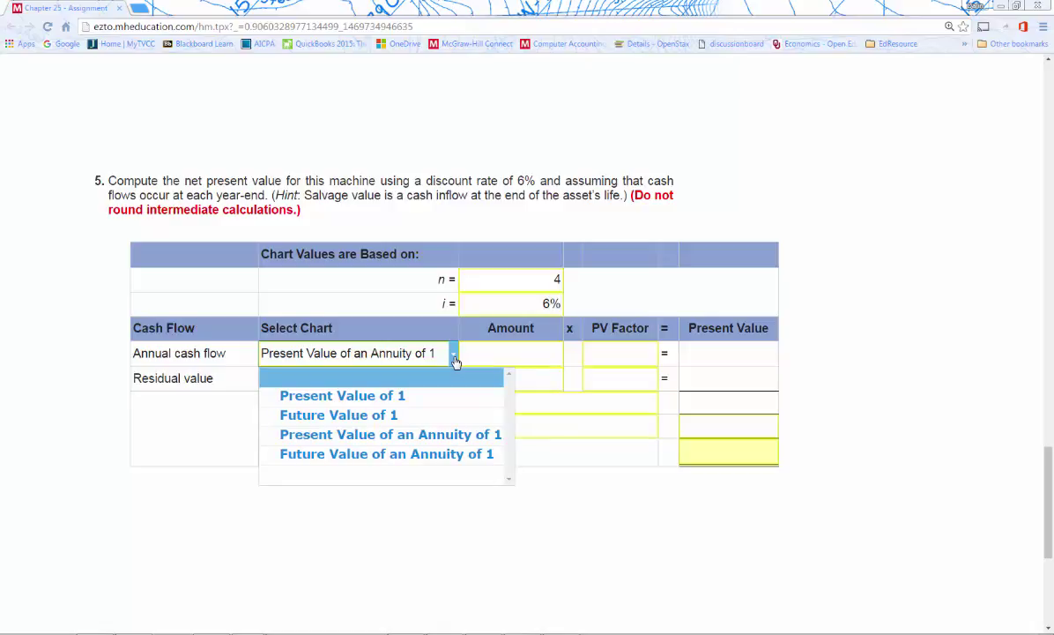
left_click(501, 351)
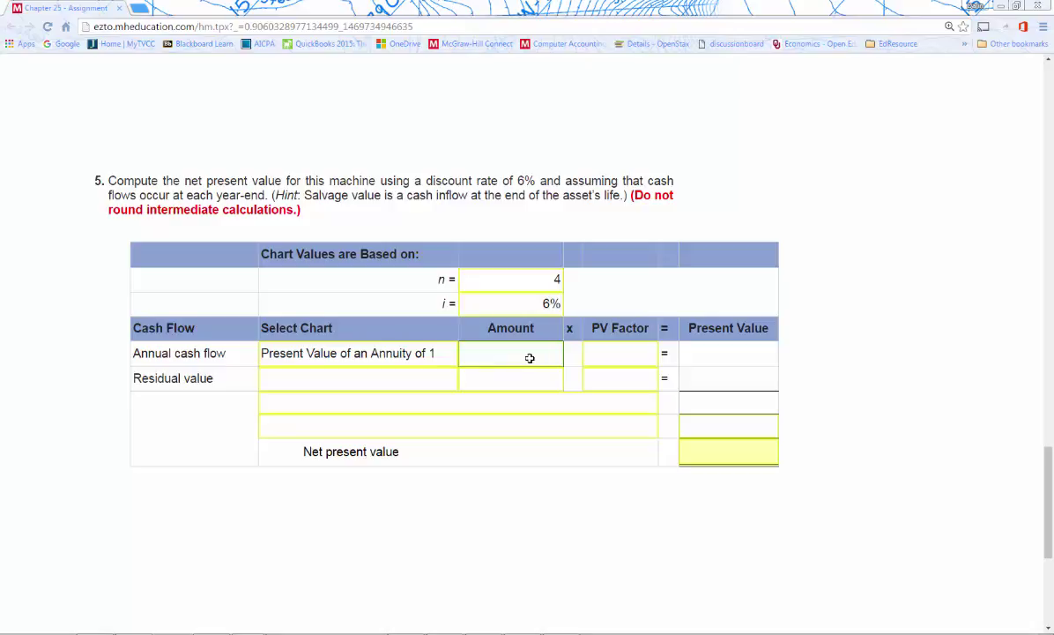
left_click(621, 348)
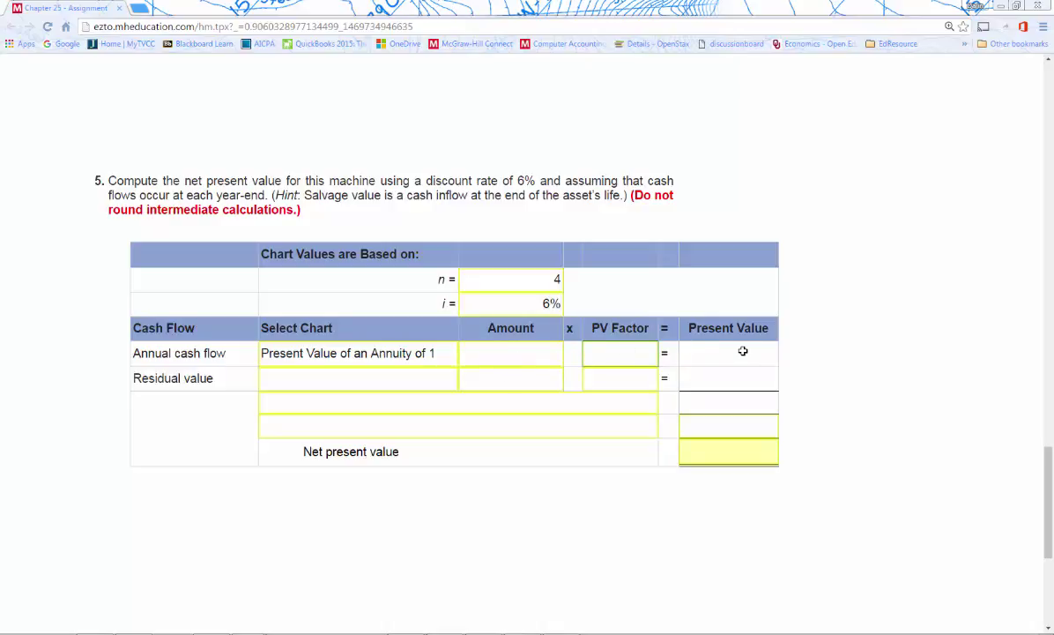
scroll(853, 398, "up", 12)
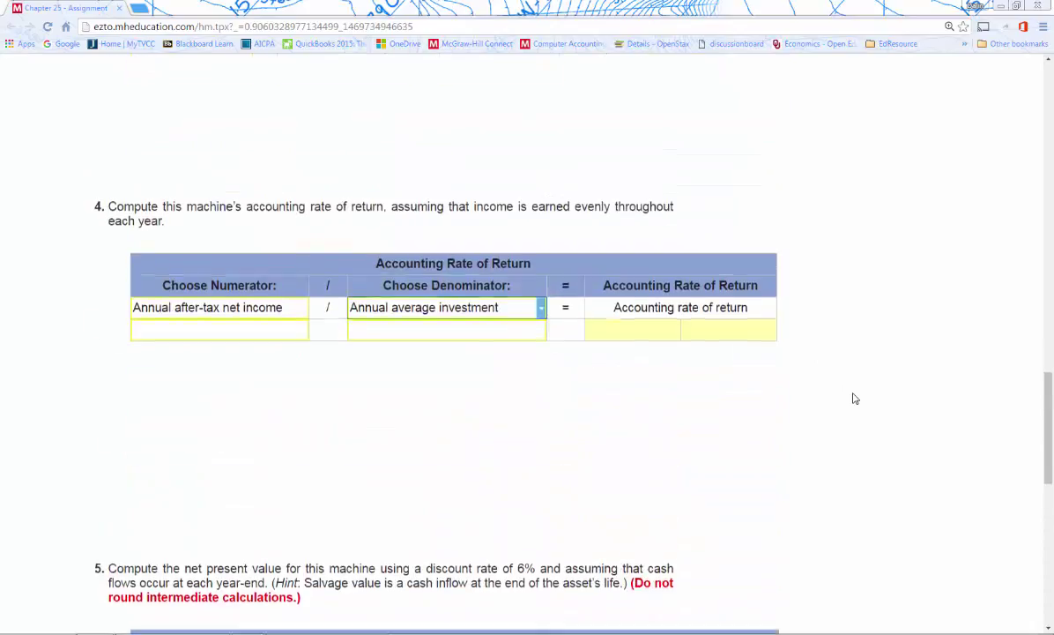
scroll(853, 398, "up", 8)
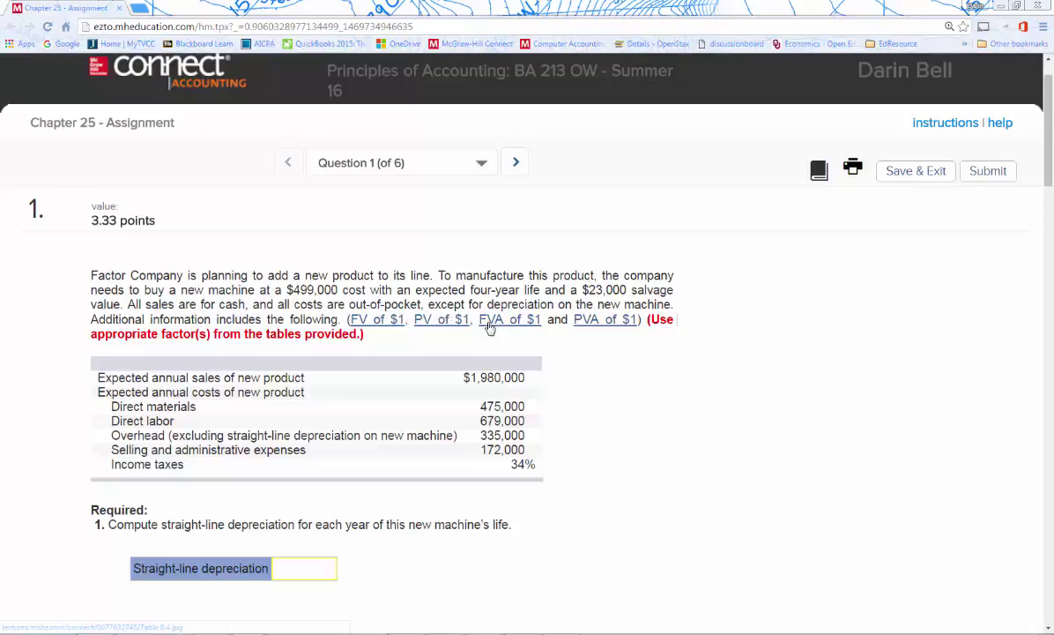
left_click(607, 322)
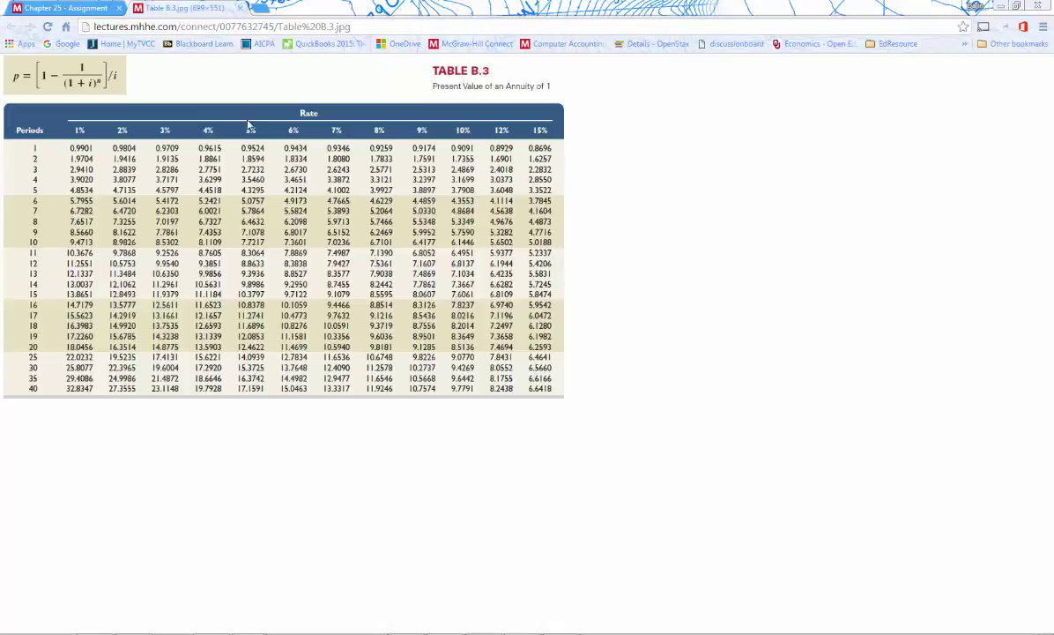
left_click(239, 9)
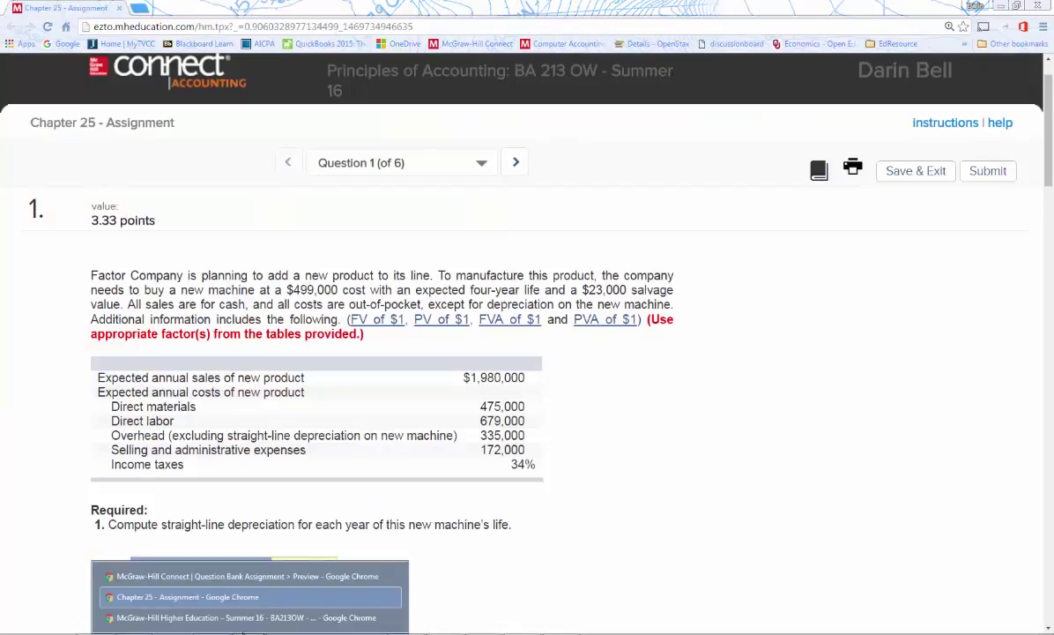
From the Blackboard course, go through Course Management's McGraw-Hill Higher Education tools to the linked Connect section
left_click(245, 614)
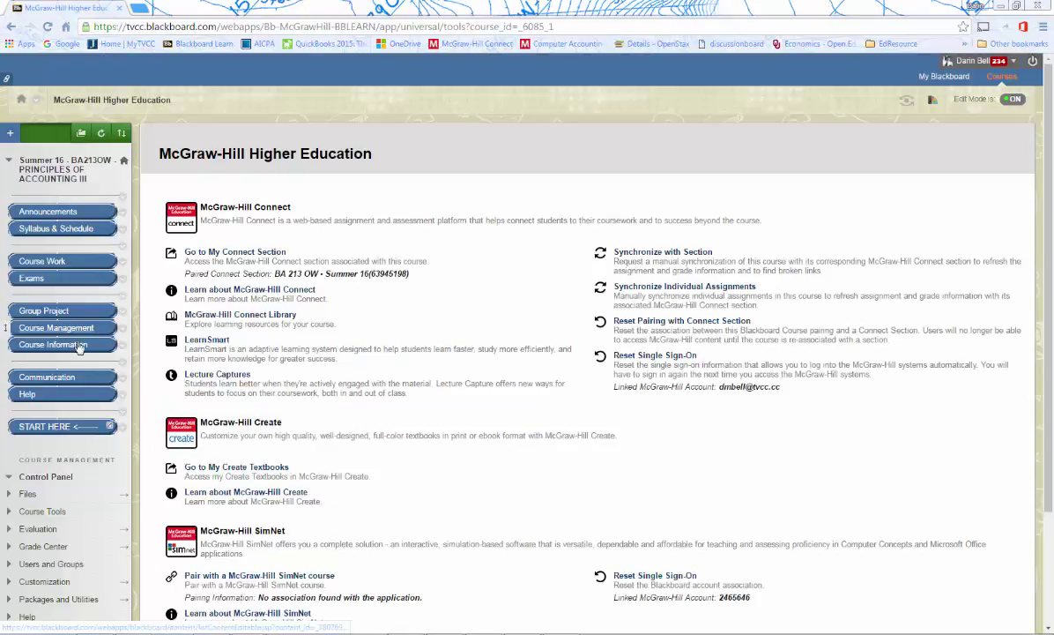
left_click(52, 211)
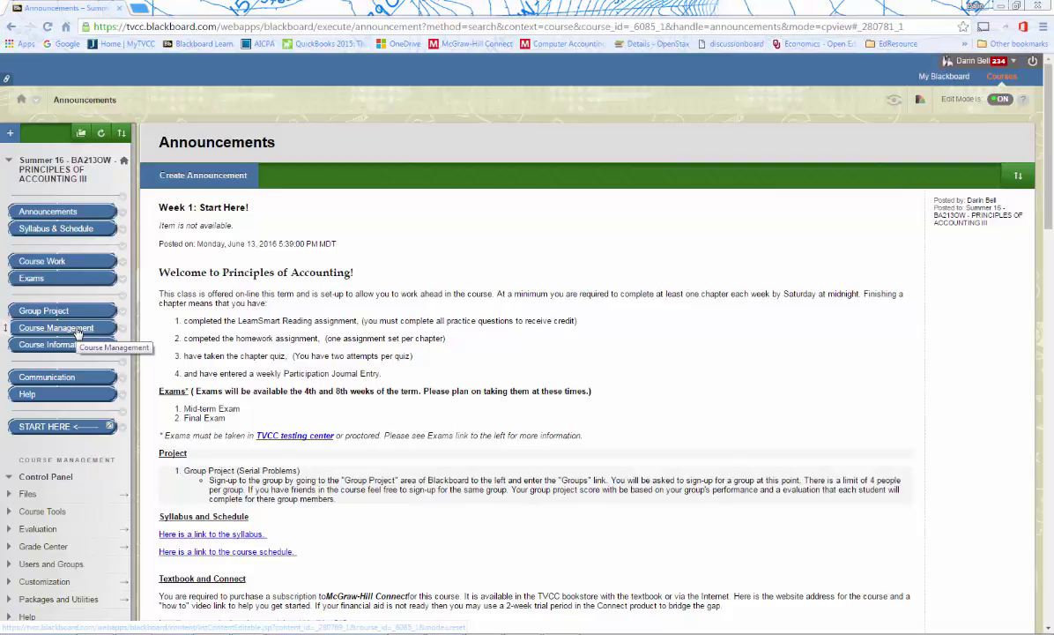
left_click(78, 328)
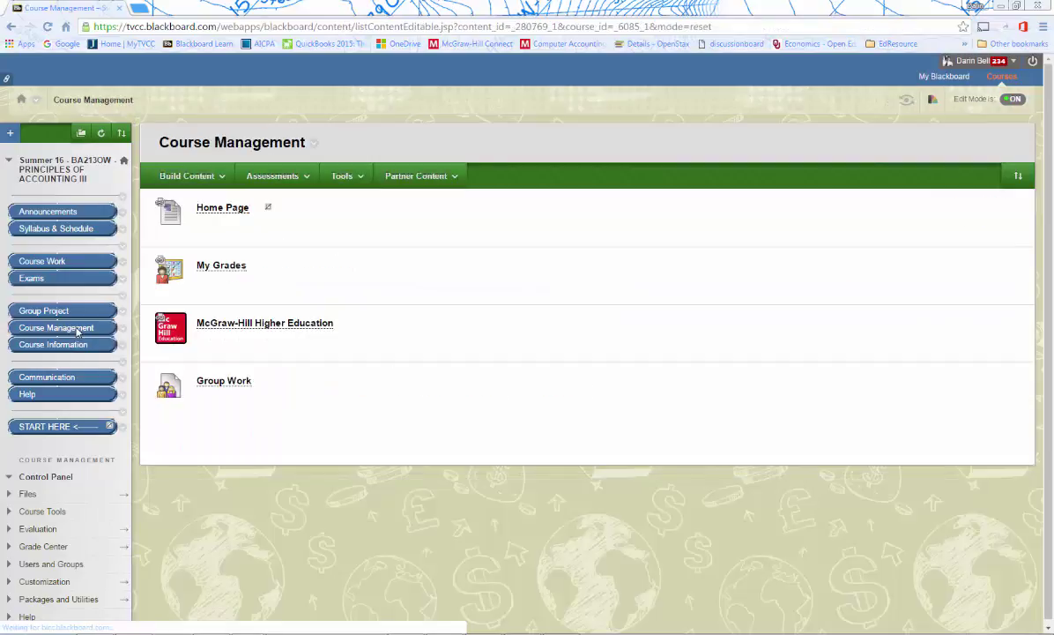
left_click(249, 324)
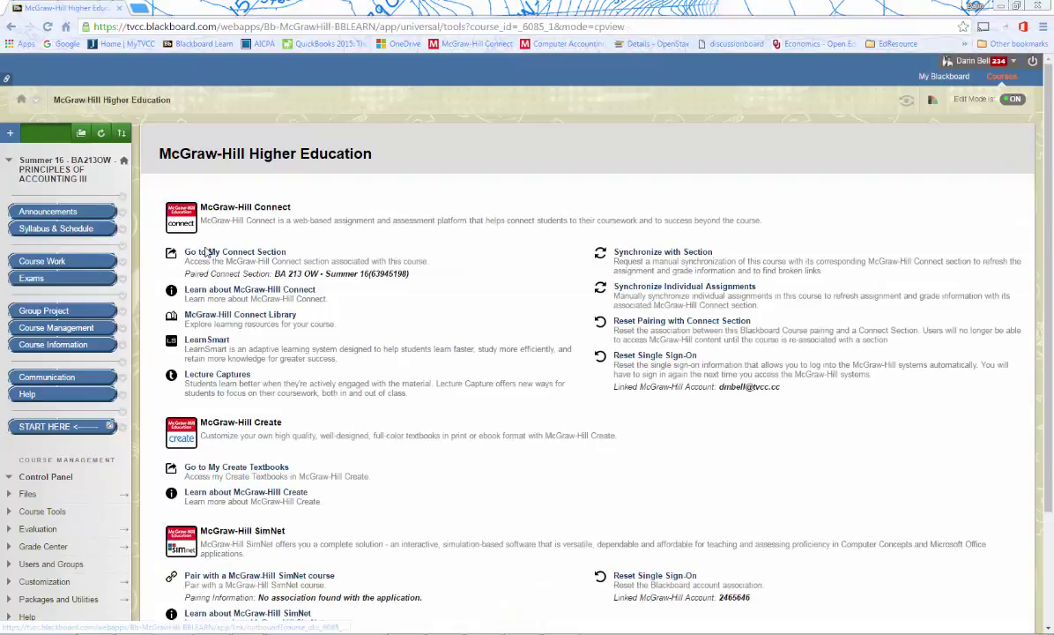
left_click(238, 253)
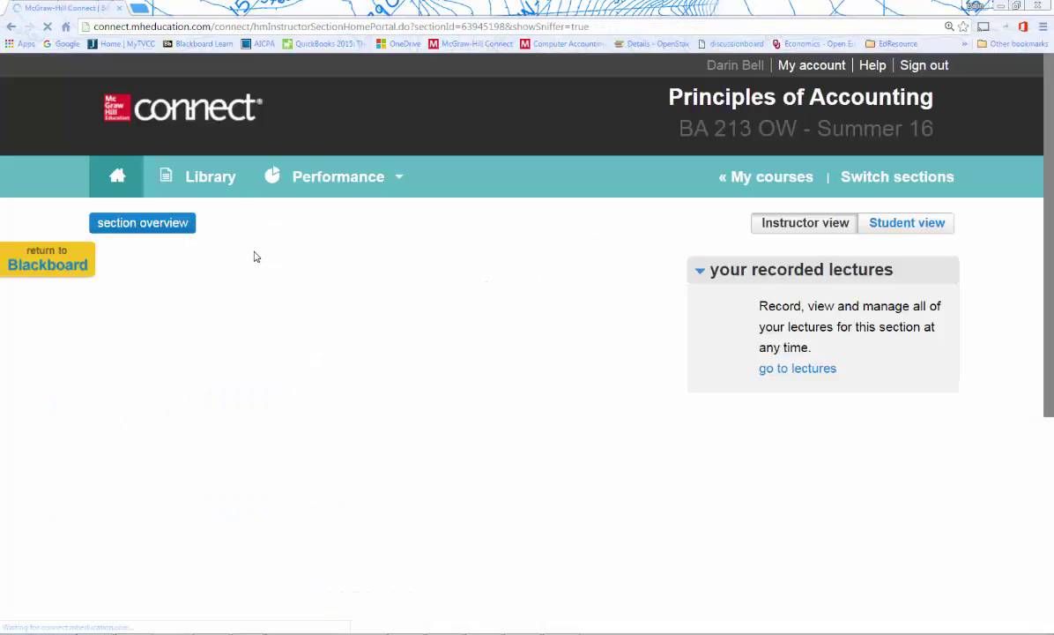
Open the Fundamental Accounting Principles eBook from the Connect home page's Section info
scroll(944, 412, "down", 2)
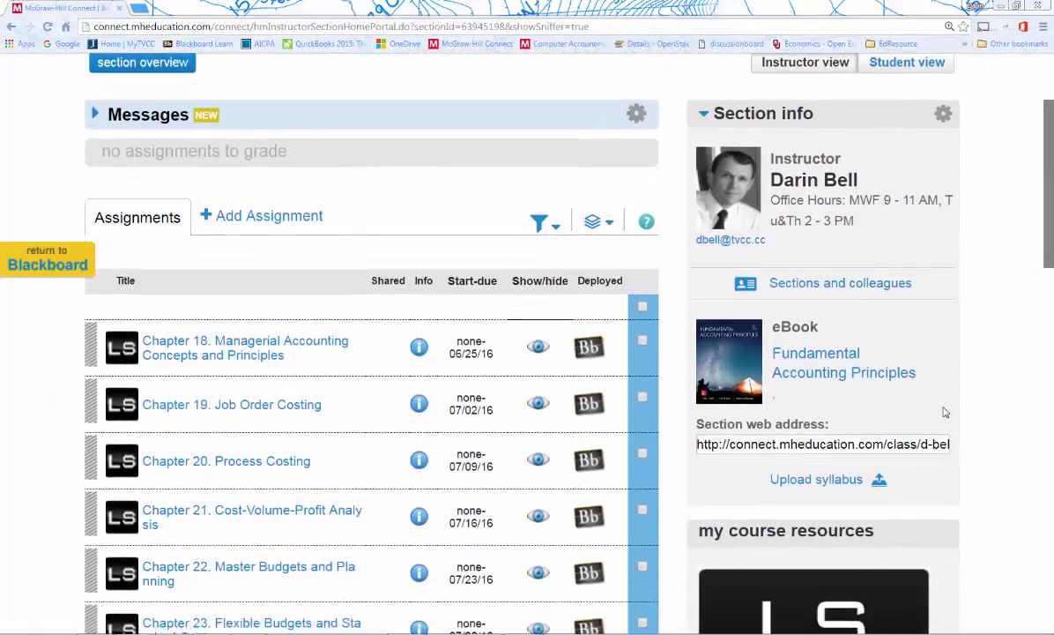
scroll(944, 412, "down", 1)
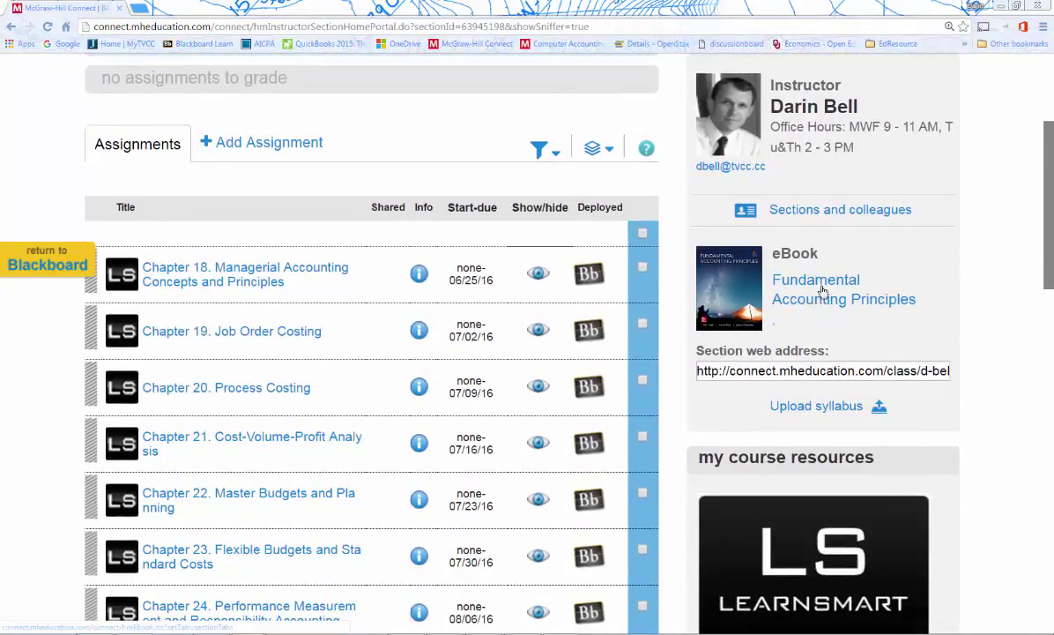
left_click(773, 283)
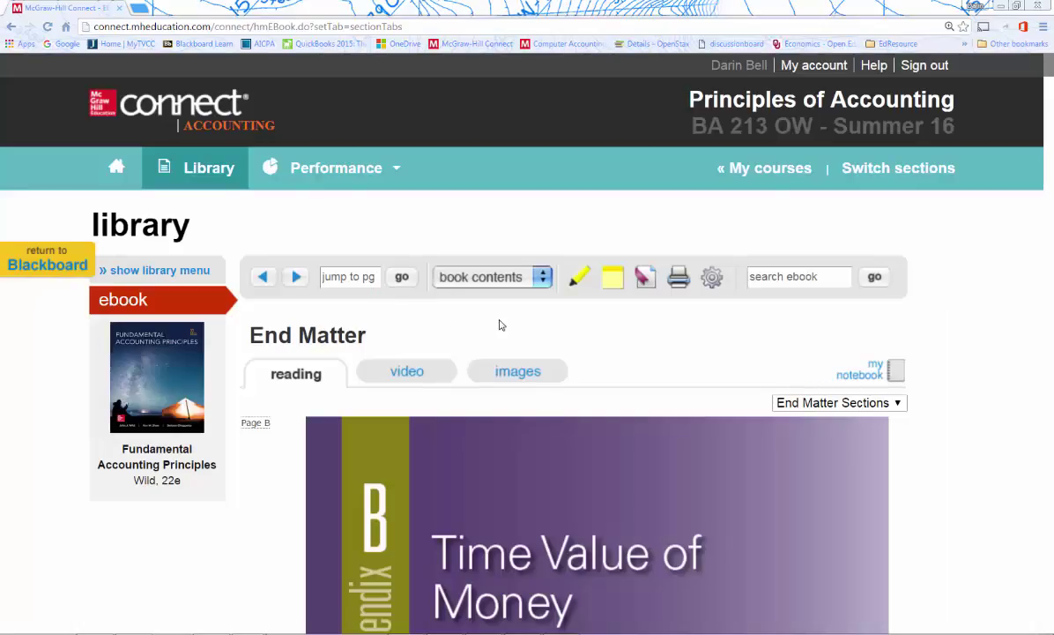
left_click(545, 278)
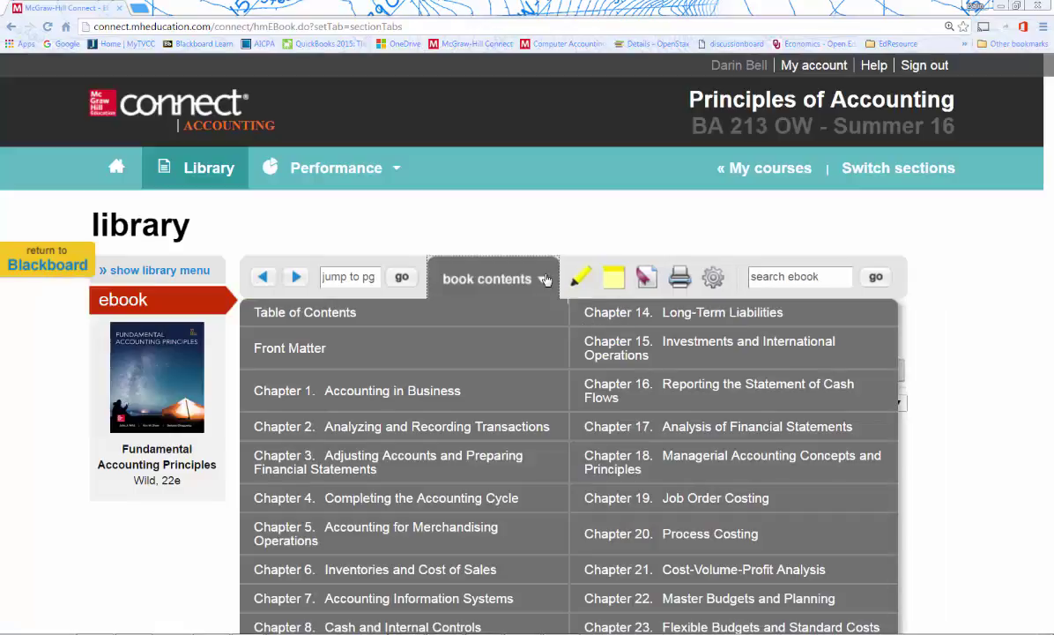
scroll(599, 493, "down", 3)
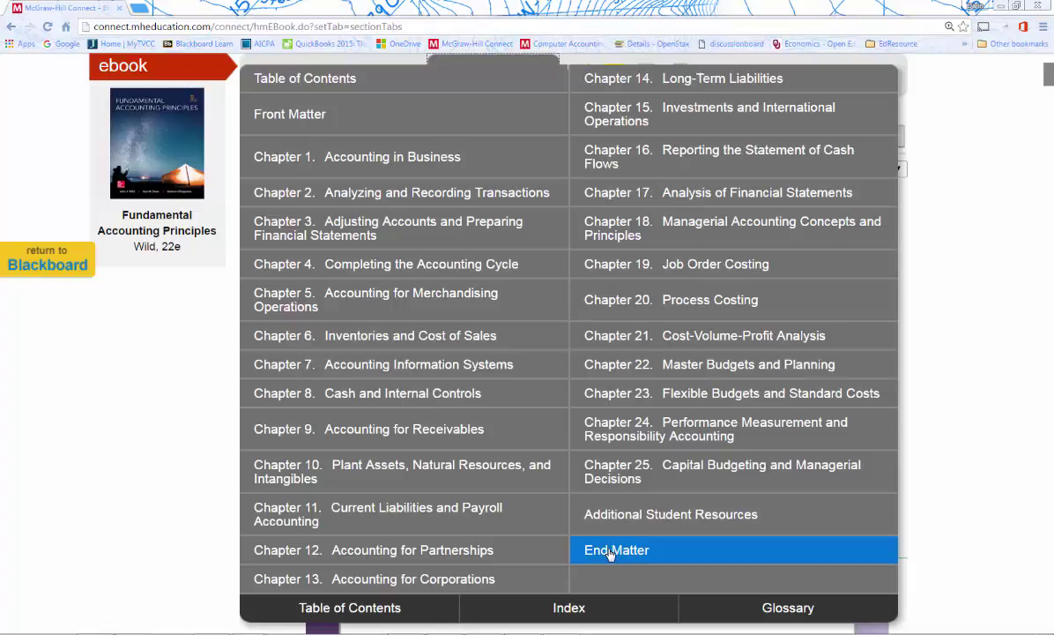
scroll(610, 553, "up", 2)
scroll(630, 524, "down", 3)
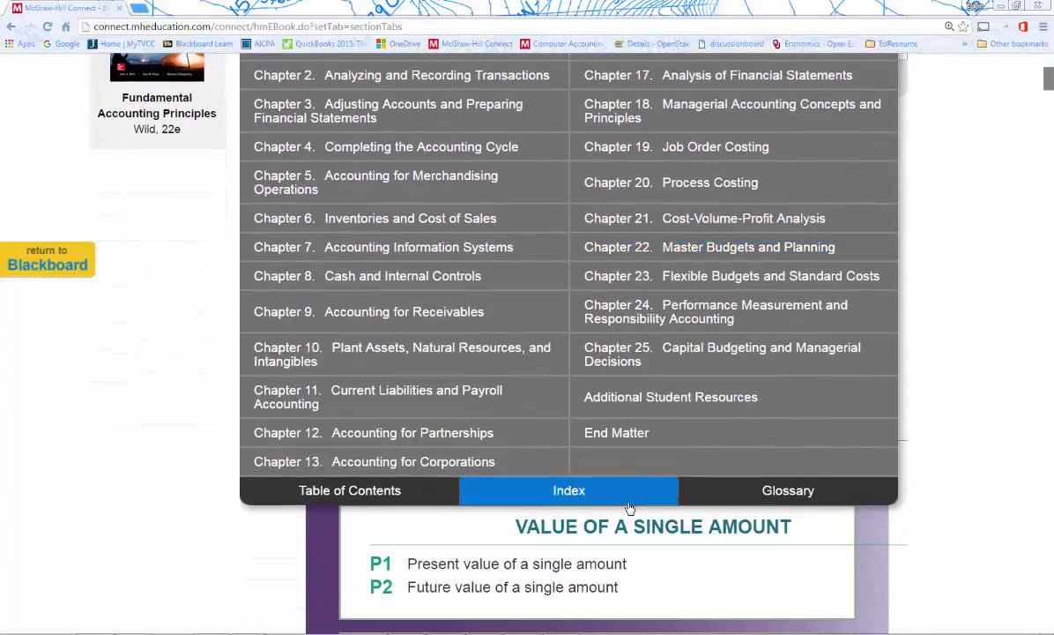
left_click(647, 434)
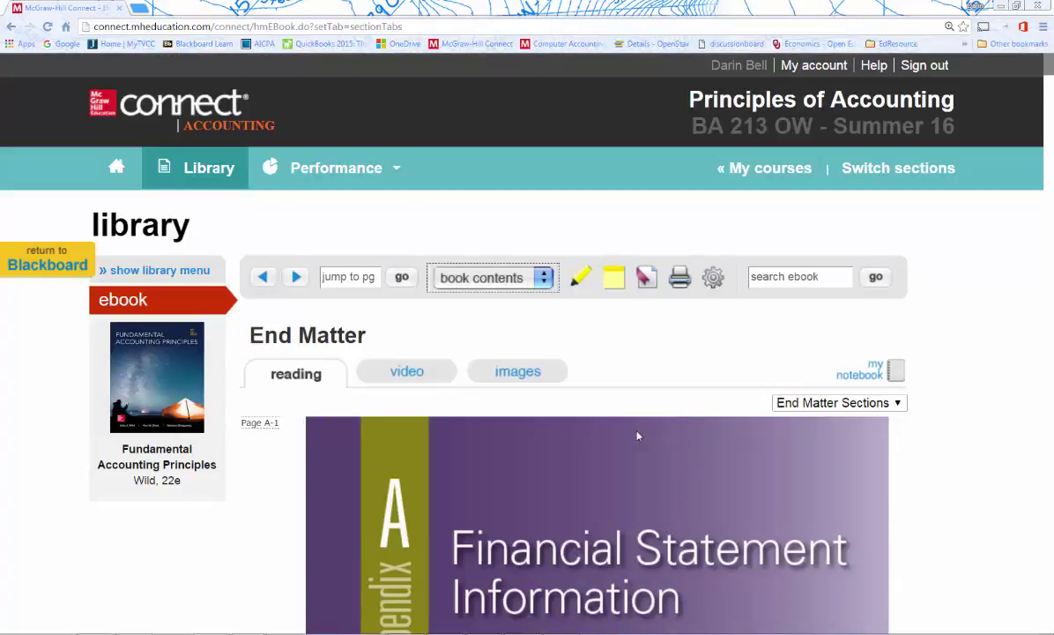
scroll(553, 395, "down", 3)
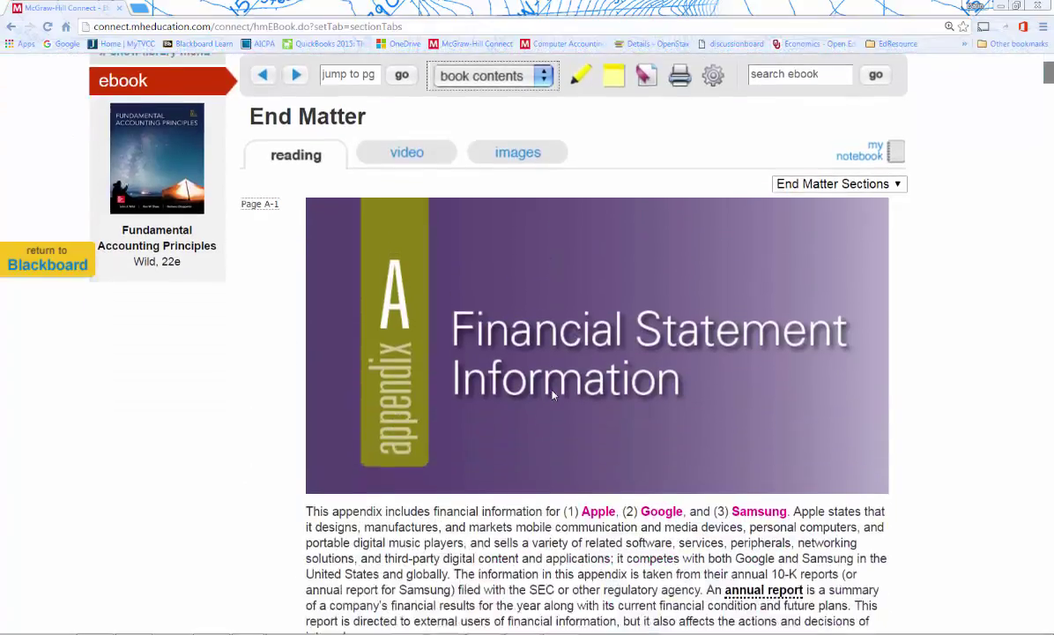
scroll(521, 282, "up", 2)
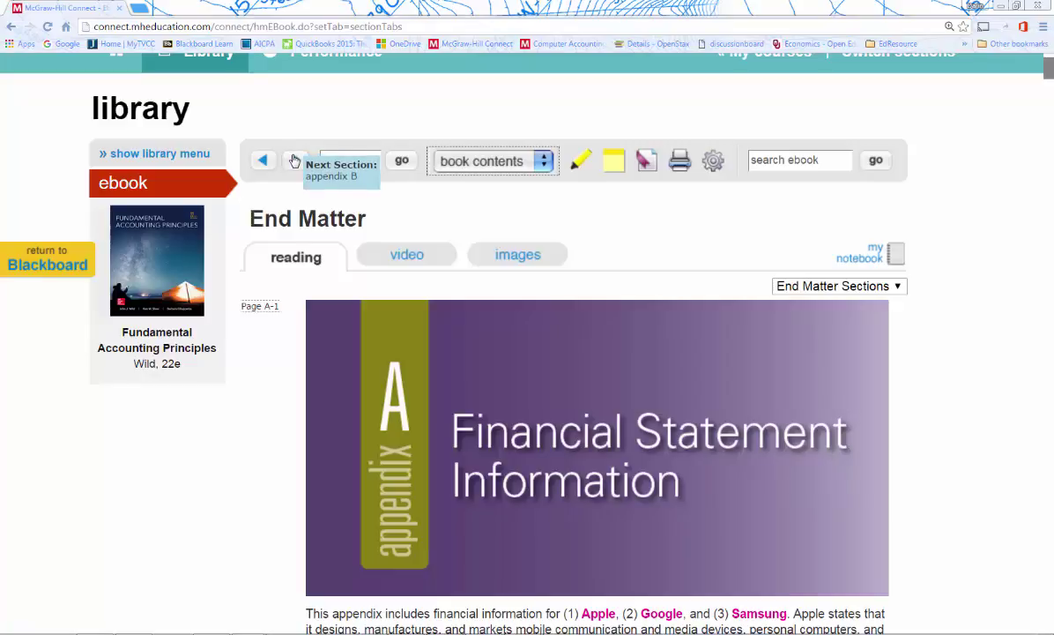
left_click(297, 162)
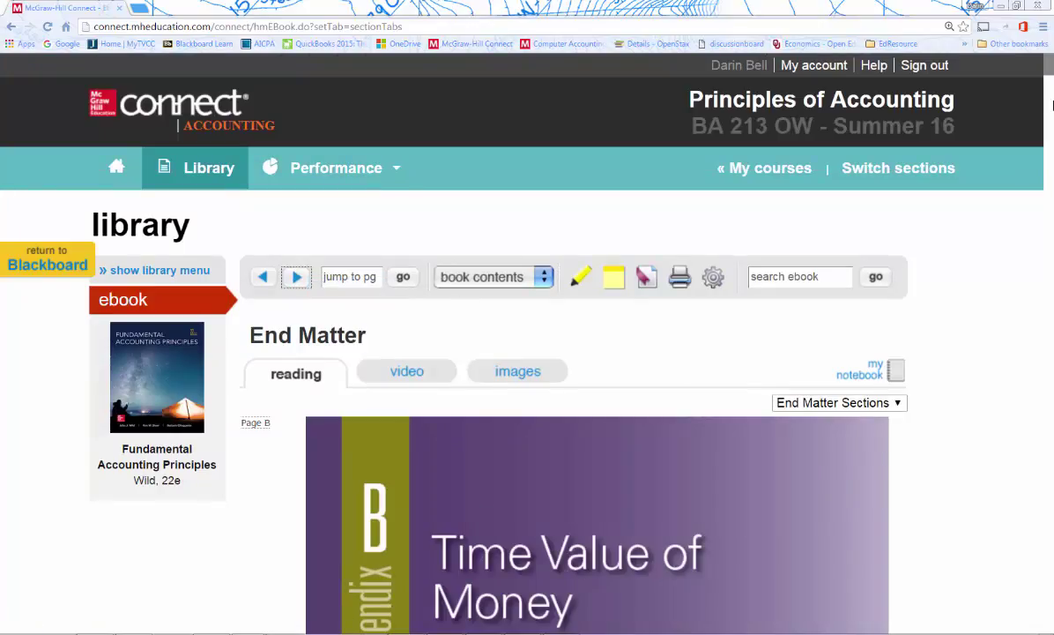
Scroll through Appendix B to Table B.3, Present Value of an Annuity of 1
scroll(1050, 174, "down", 10)
scroll(1050, 173, "down", 1)
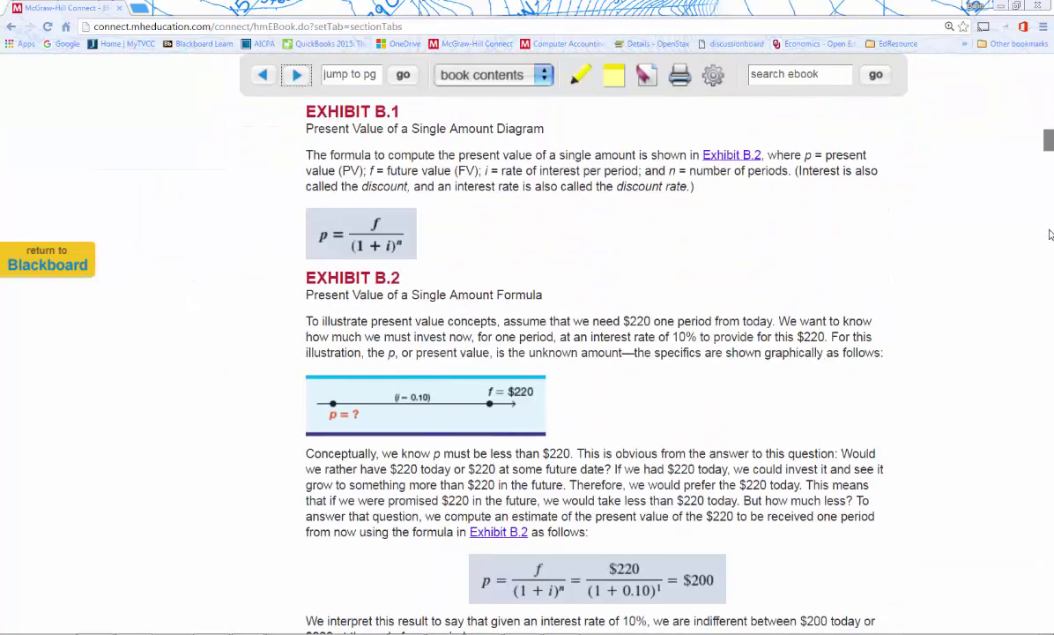
scroll(1050, 147, "down", 1)
left_click_drag(1050, 147, 1036, 371)
left_click_drag(1033, 388, 1042, 560)
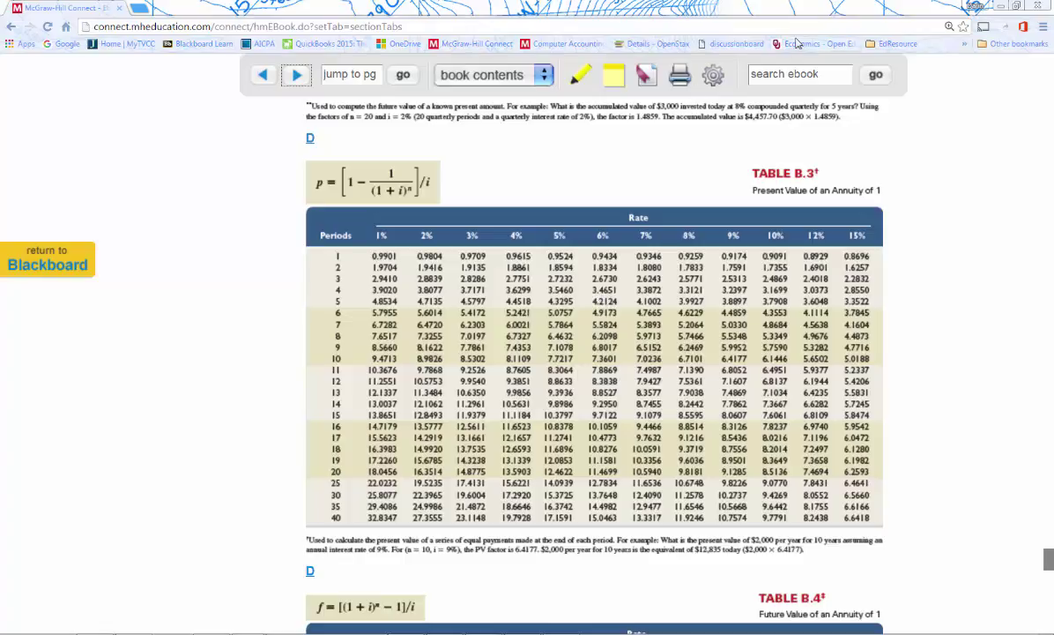
Hide the eBook and enter 3.4671 as the annual cash flow PV factor
left_click(1002, 7)
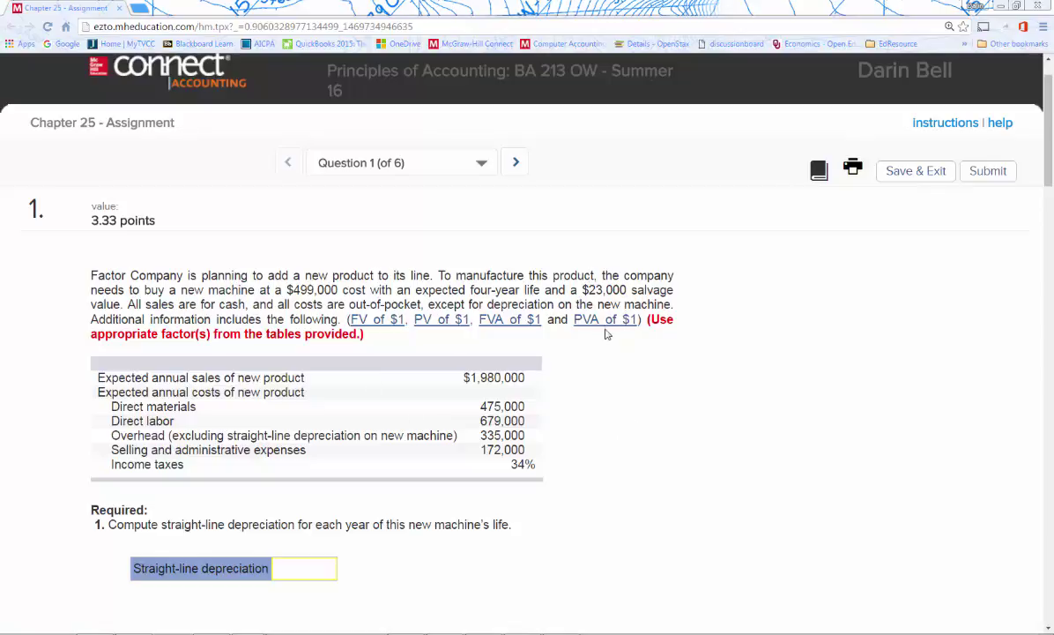
scroll(607, 344, "down", 8)
scroll(601, 357, "down", 12)
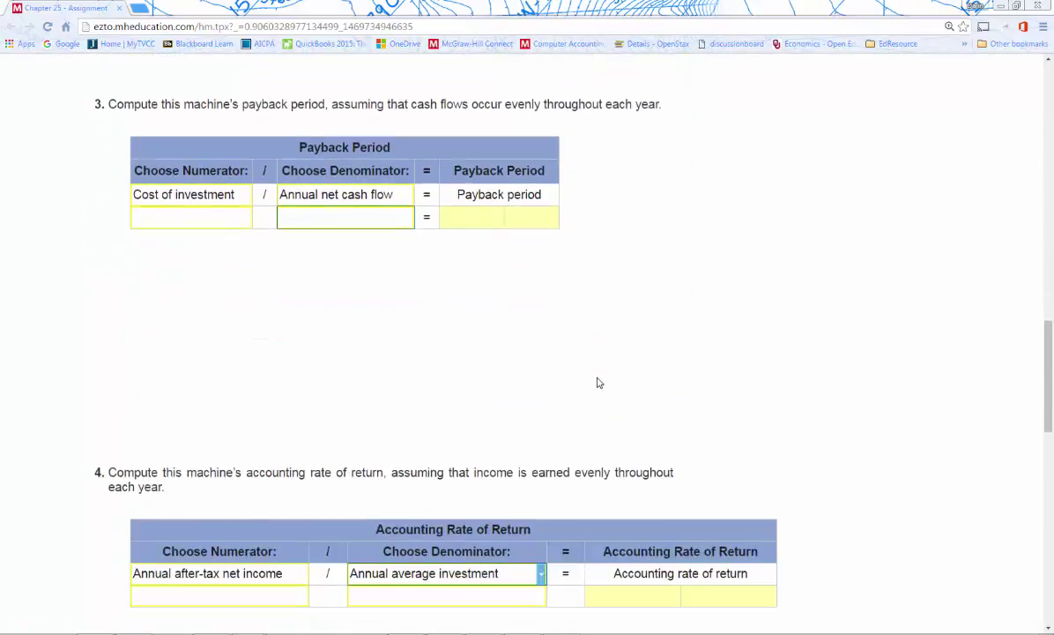
scroll(595, 390, "down", 4)
scroll(593, 392, "up", 2)
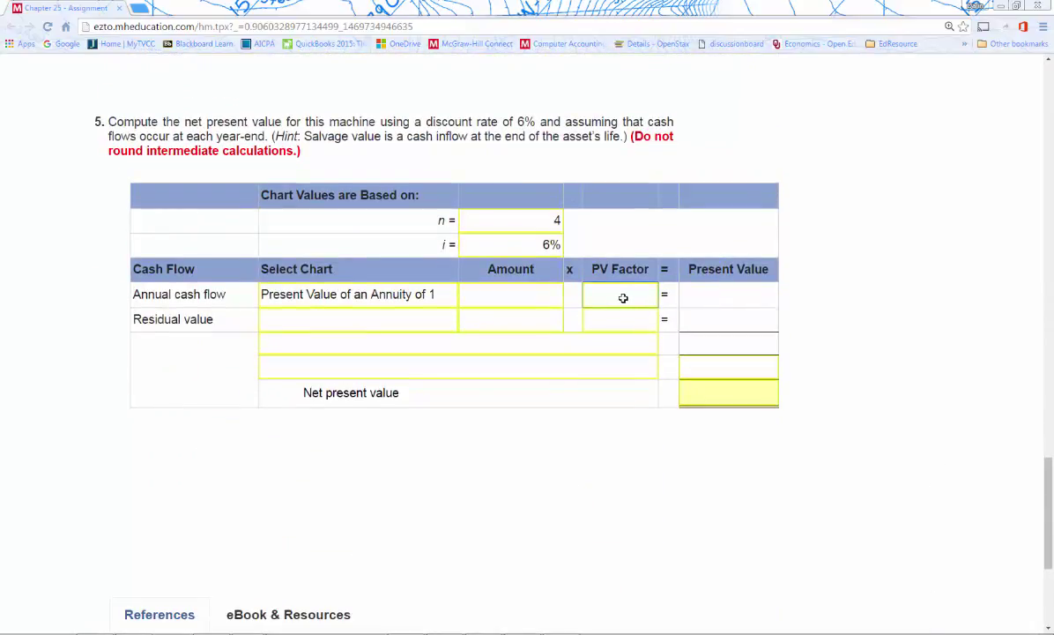
left_click(622, 298)
type("3.4671")
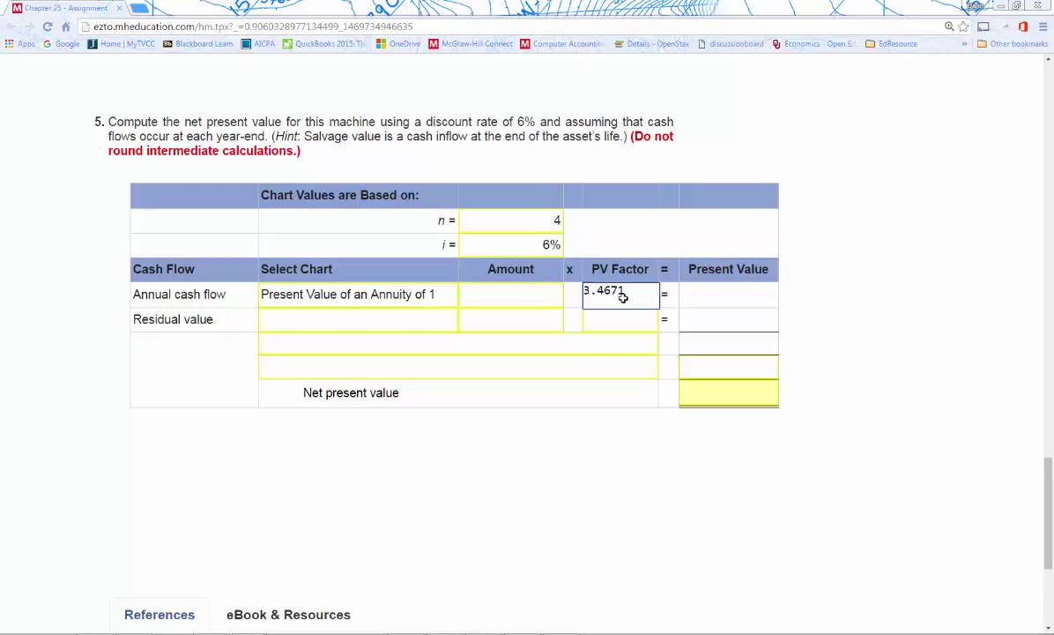
key("Tab")
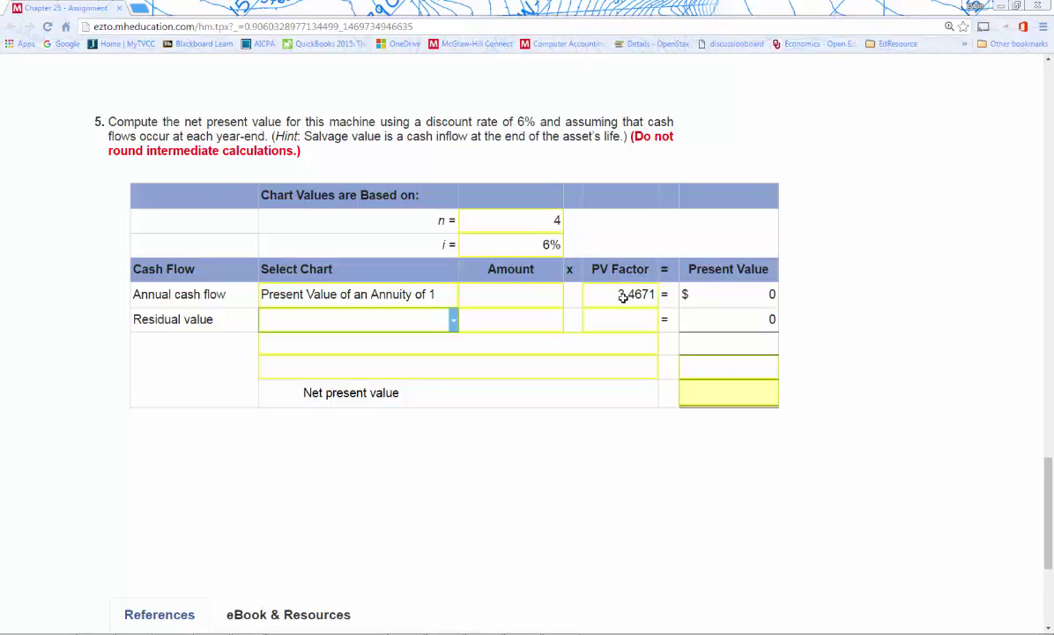
Set the Residual value row's chart to Present Value of 1
left_click(493, 292)
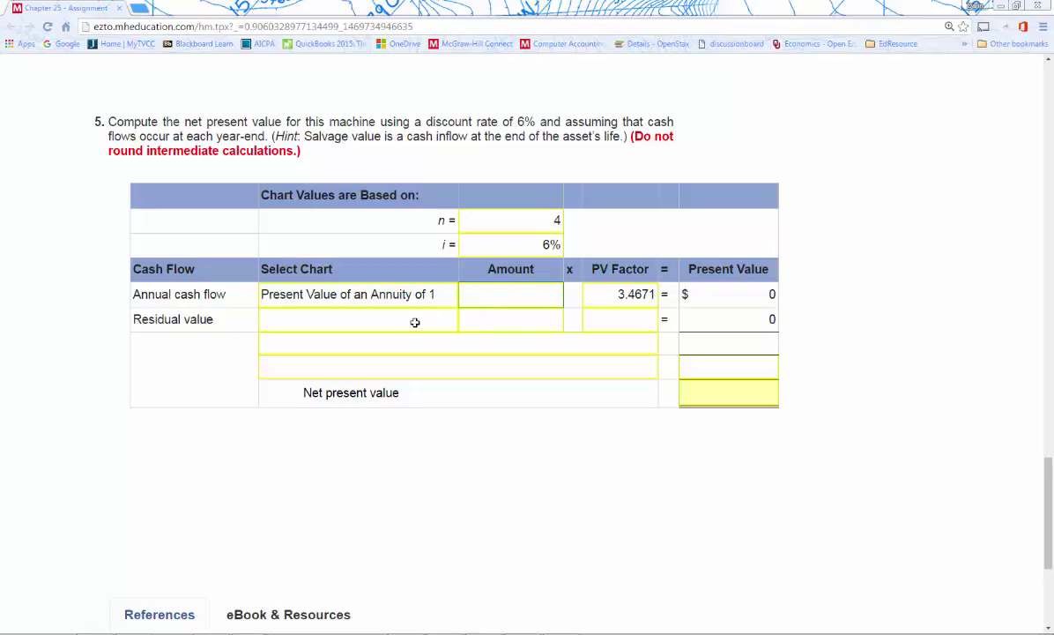
left_click(414, 322)
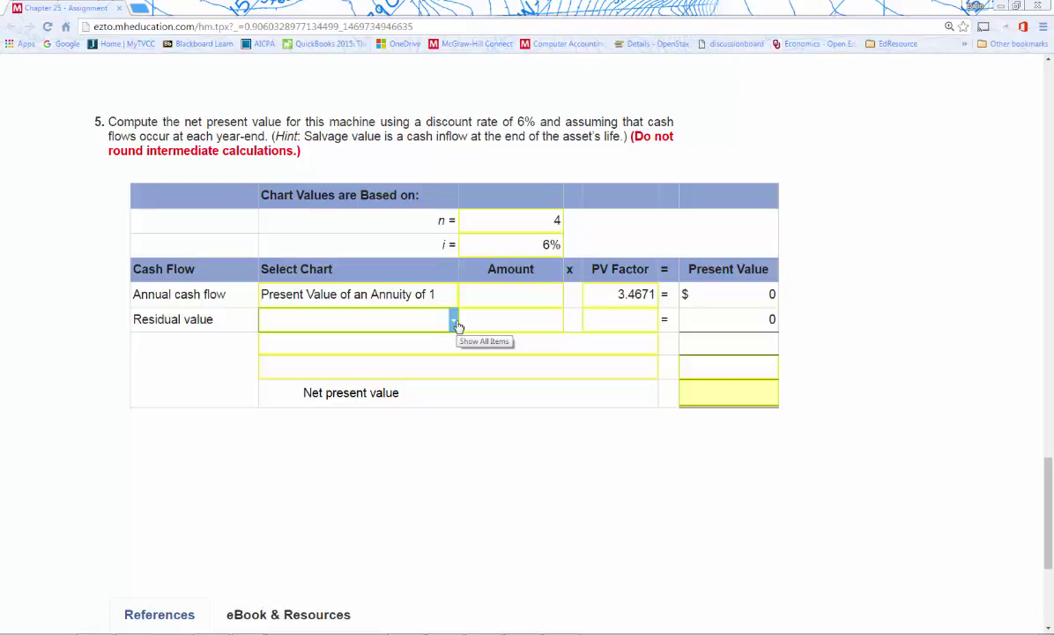
left_click(454, 321)
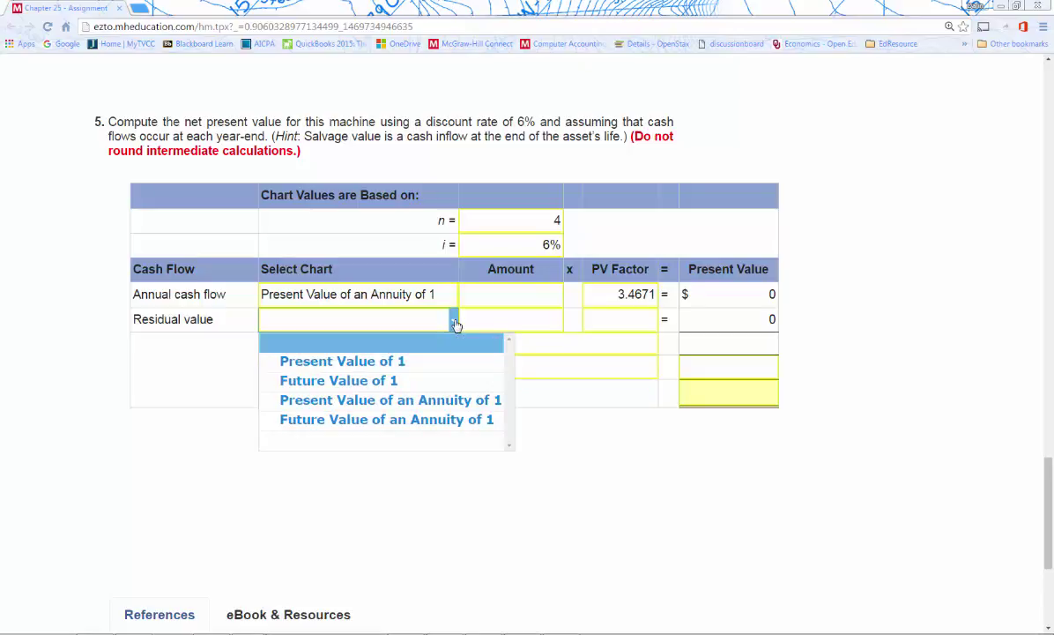
left_click(367, 365)
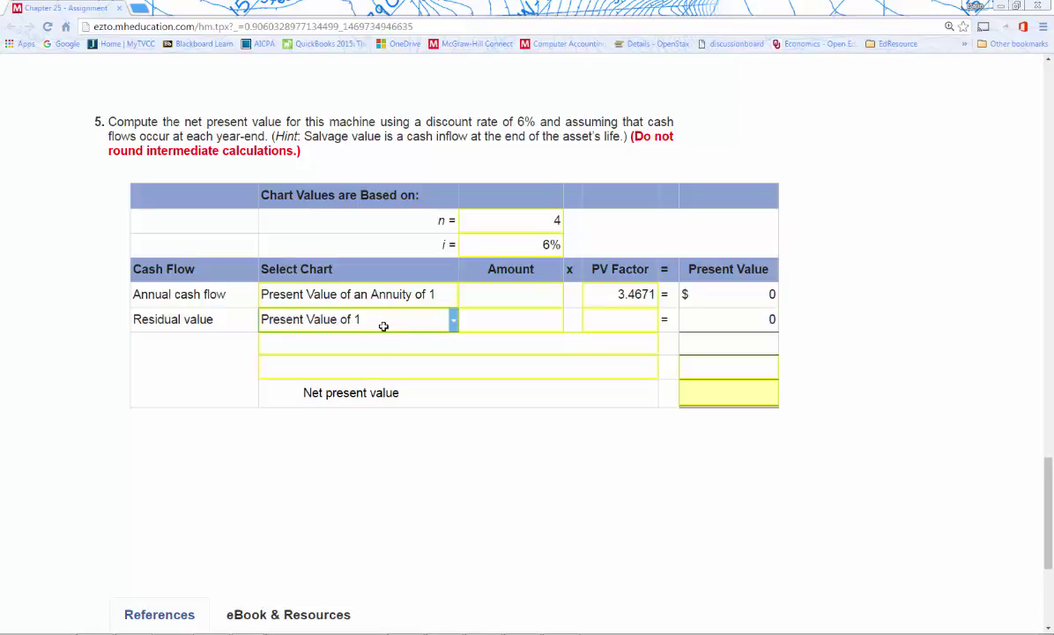
scroll(591, 315, "up", 5)
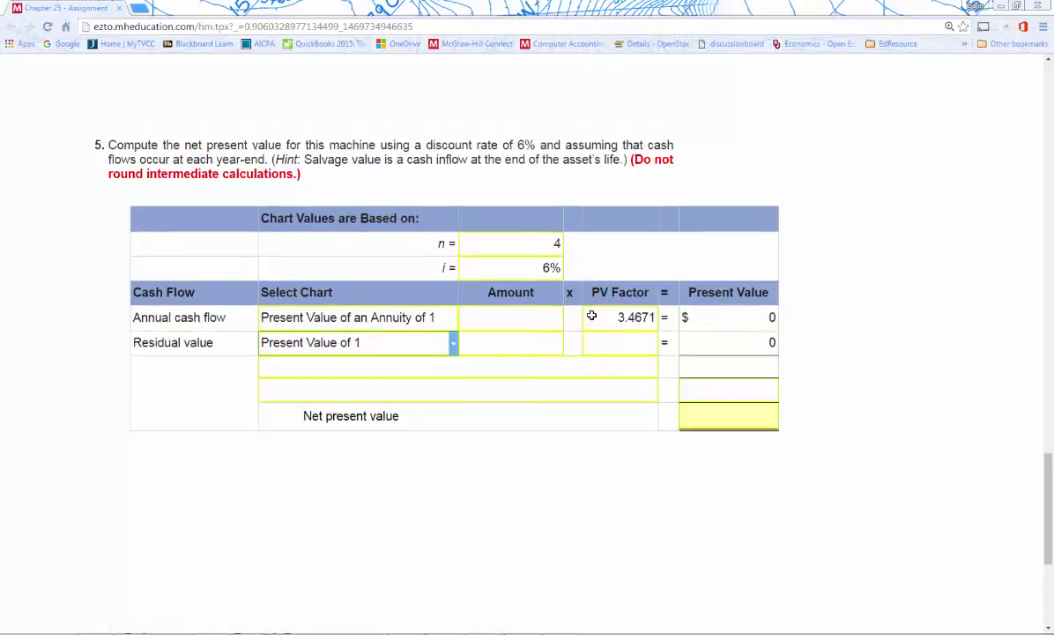
scroll(592, 315, "up", 15)
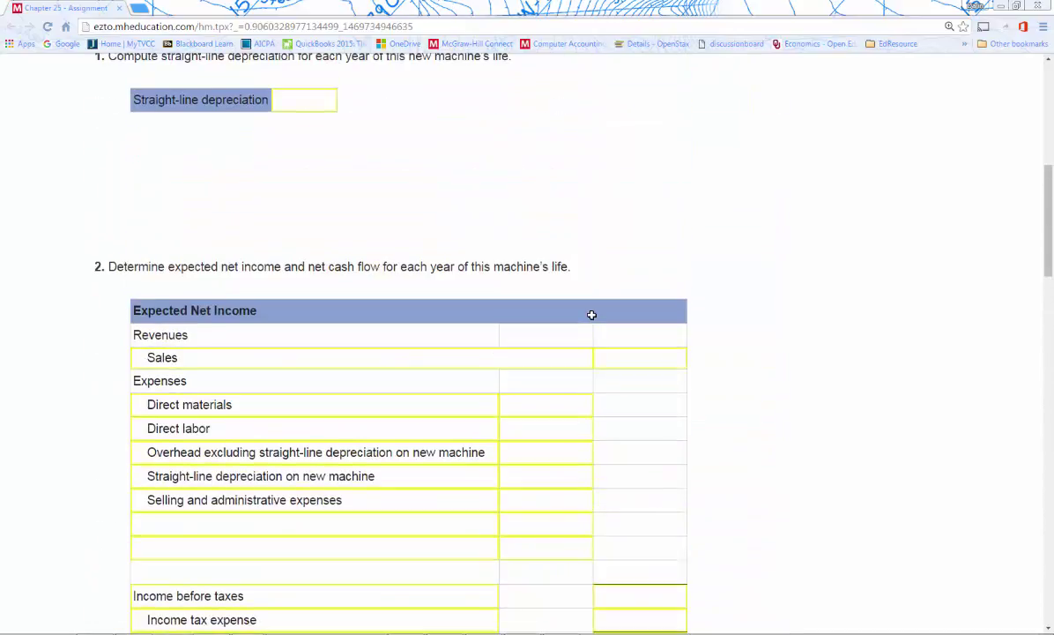
Check Table B.1's 6%, 4-period factor, then return to the NPV table in the assignment
scroll(591, 315, "up", 3)
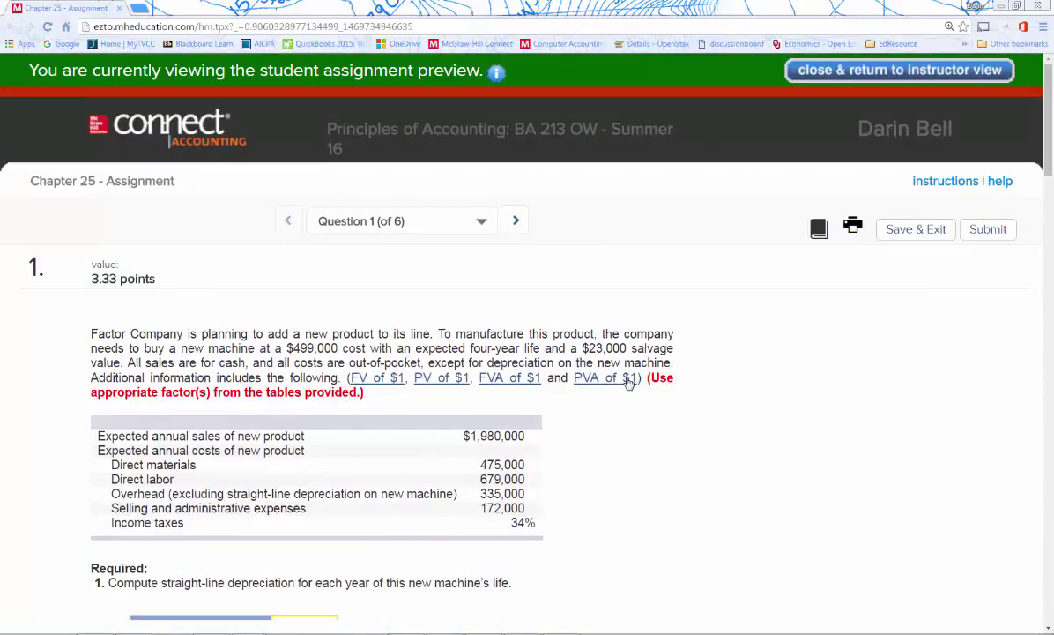
left_click(433, 378)
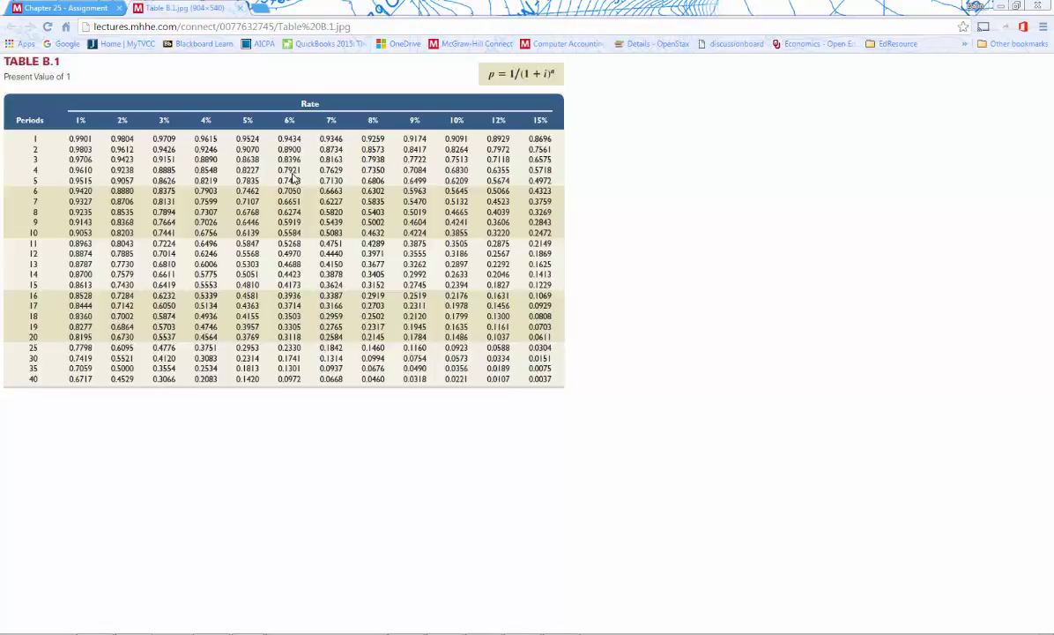
left_click(66, 8)
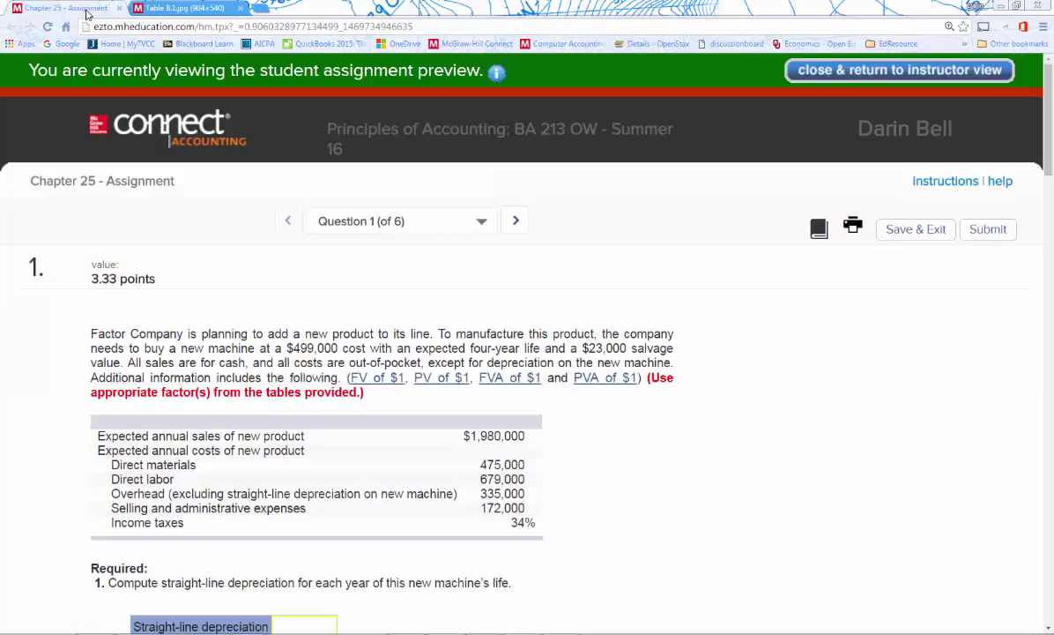
scroll(730, 502, "down", 15)
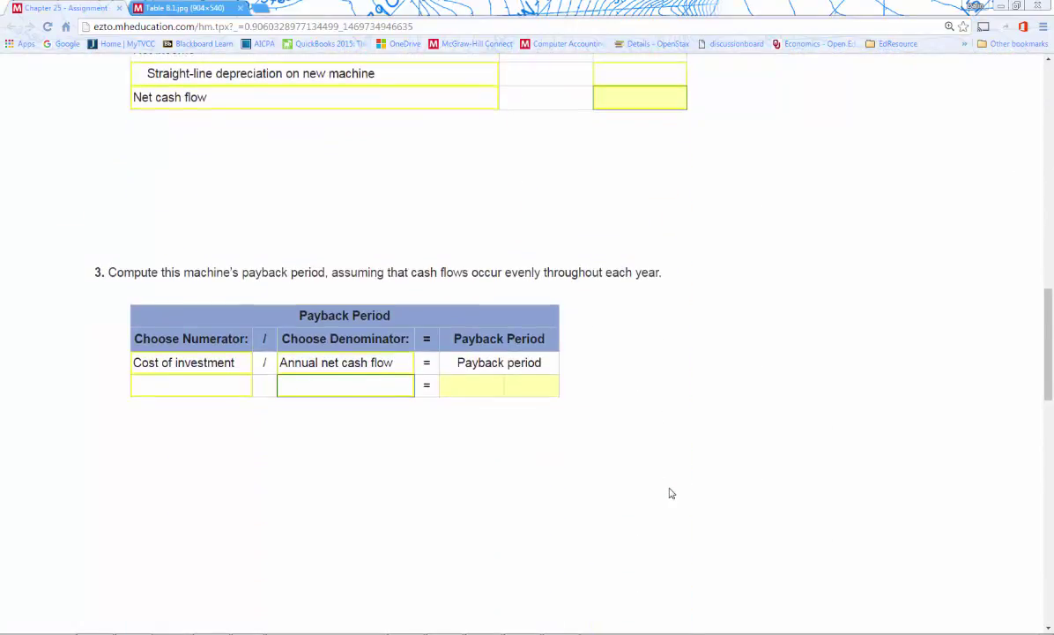
scroll(670, 493, "down", 9)
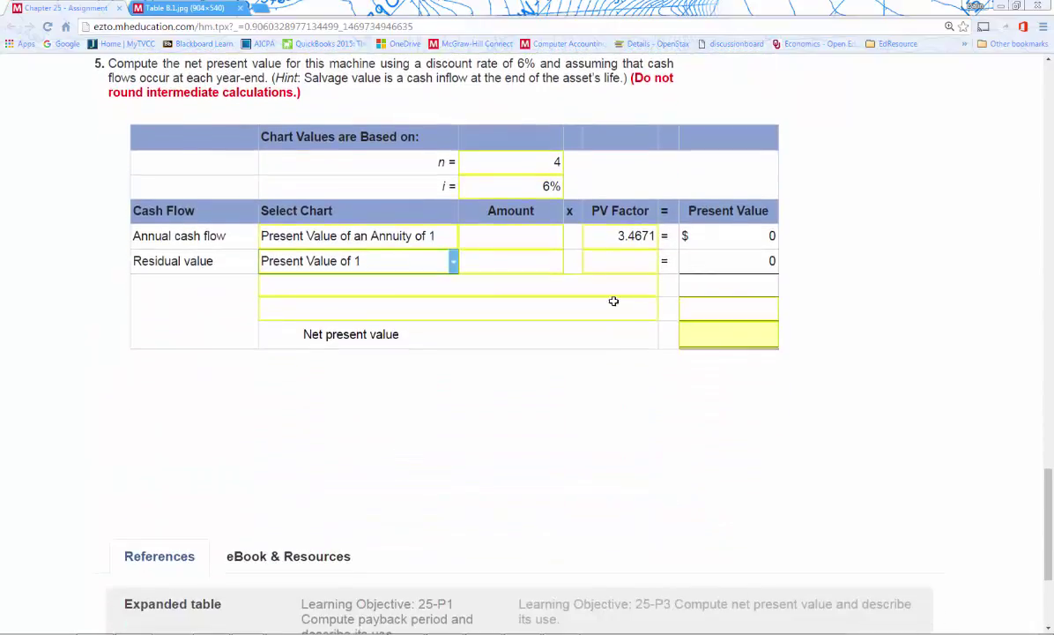
Enter 0.7921 as the Residual value PV factor
left_click(630, 262)
type(".7921")
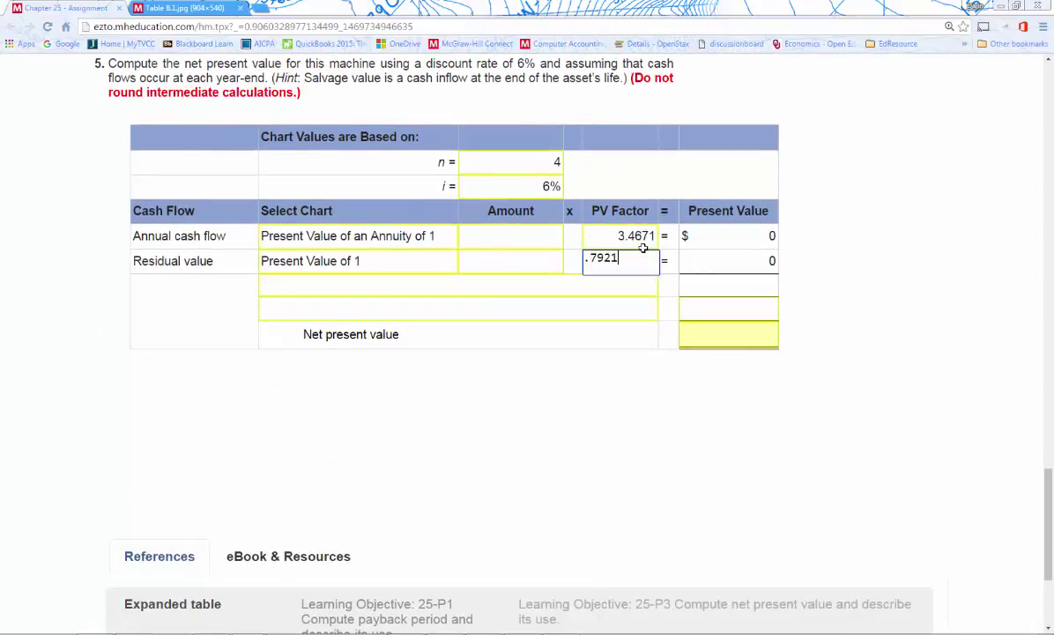
key("Tab")
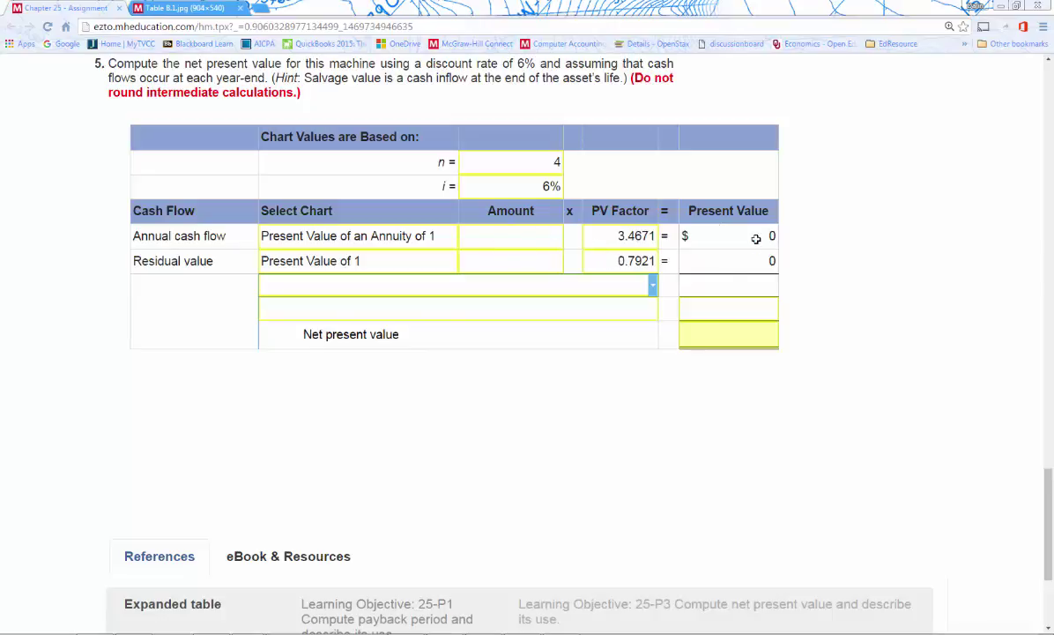
scroll(829, 266, "down", 1)
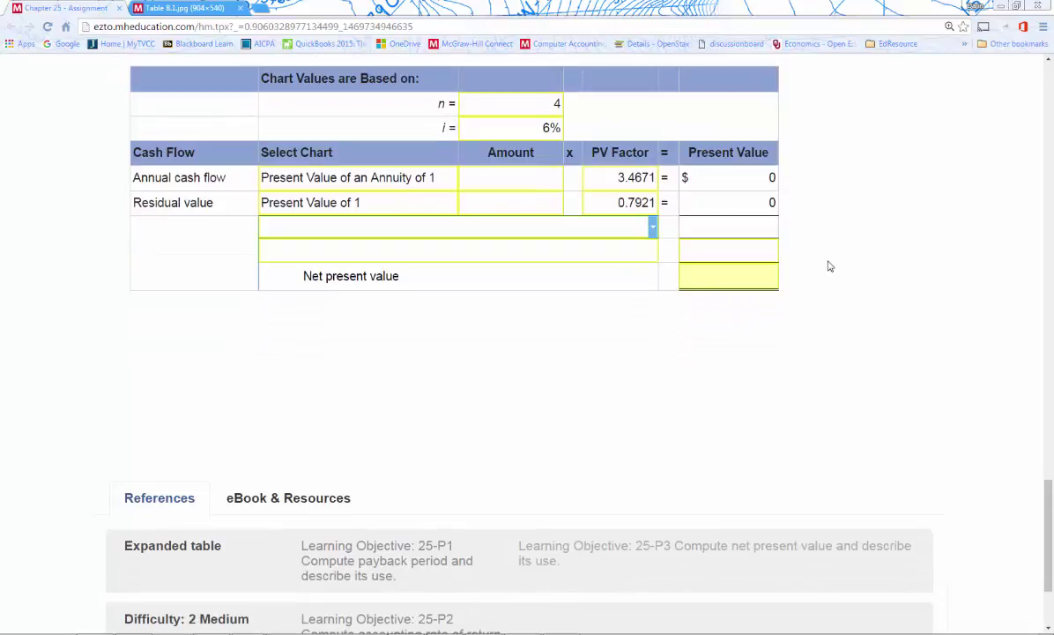
Label the summary rows Present value of cash inflows and Present value of cash outflows
left_click(653, 231)
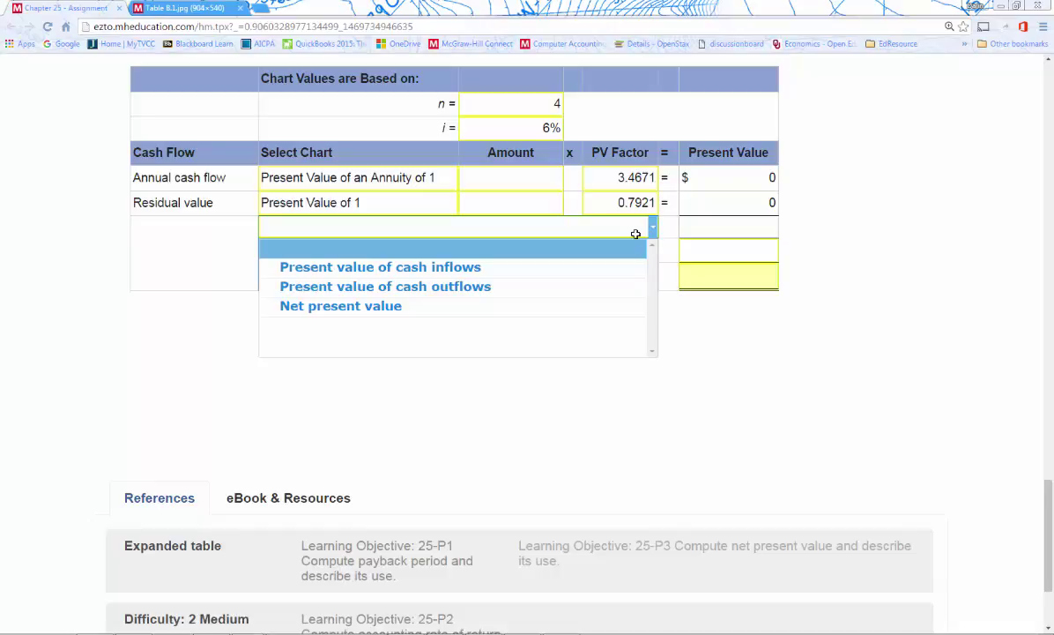
left_click(386, 267)
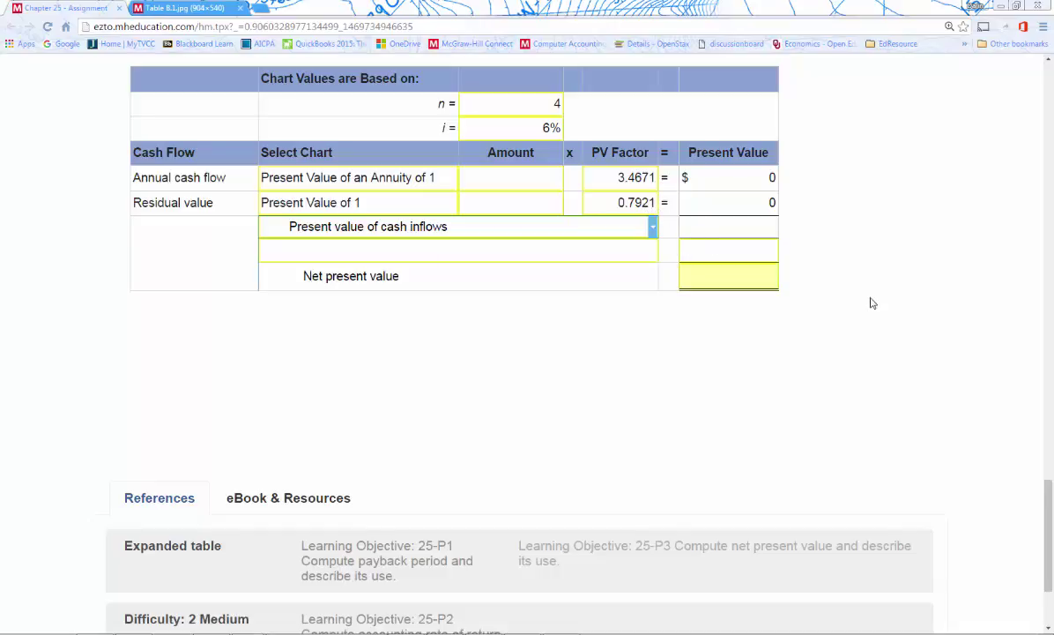
left_click(652, 251)
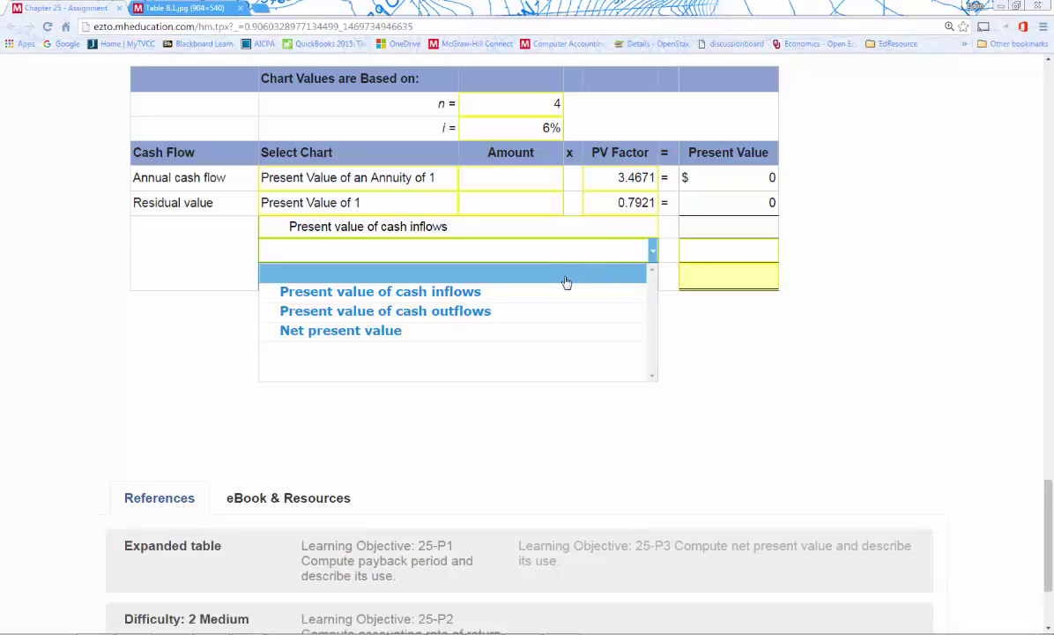
left_click(407, 314)
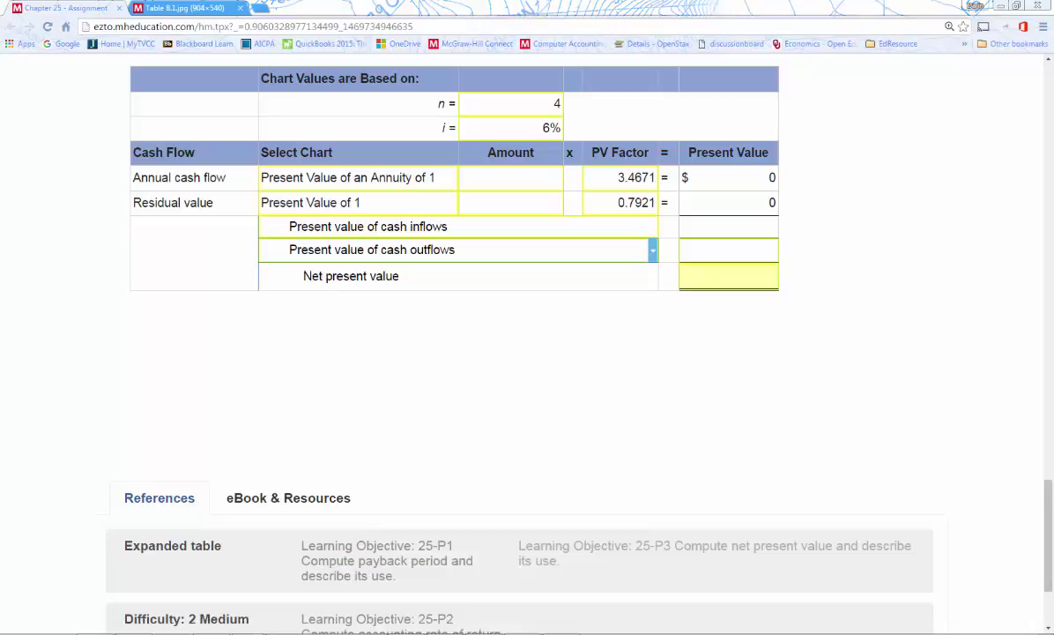
scroll(765, 348, "up", 8)
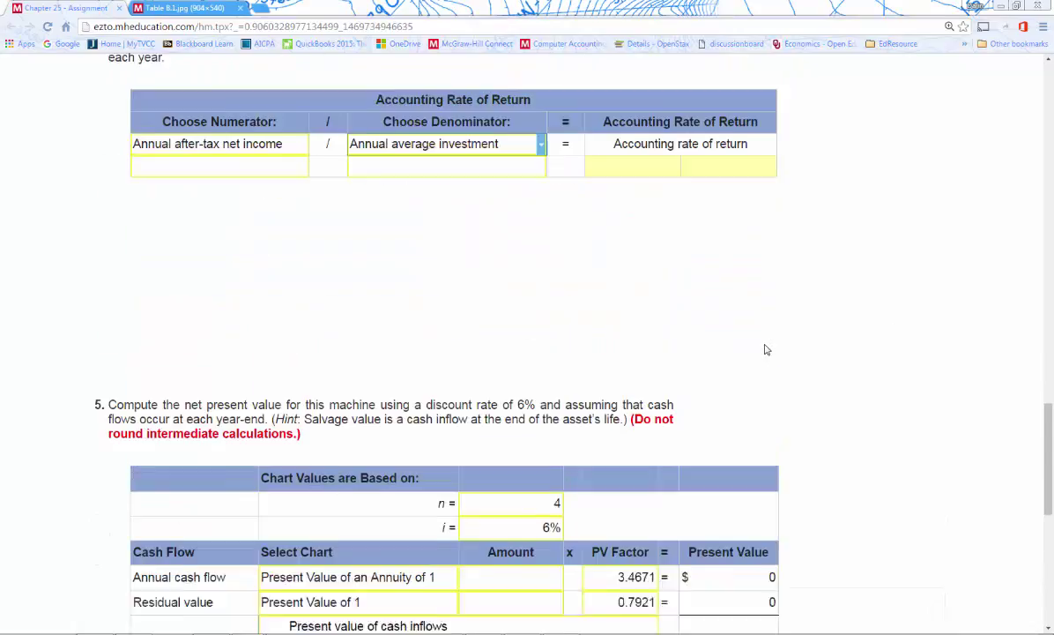
Select the 499,000 machine cost in the Factor Company problem text
scroll(765, 350, "up", 10)
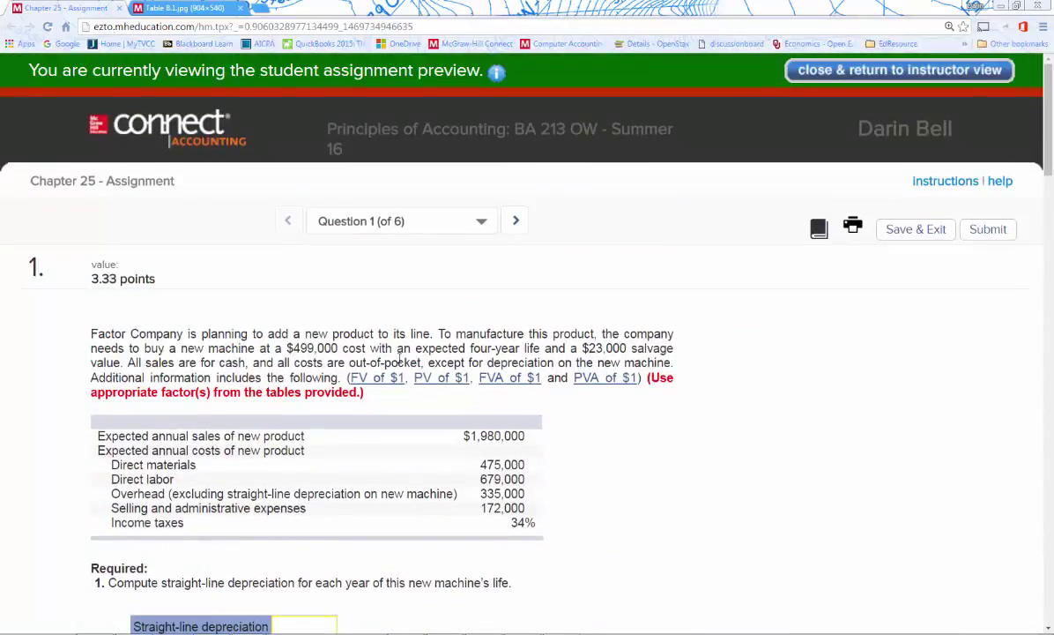
left_click_drag(293, 349, 340, 350)
scroll(784, 300, "down", 15)
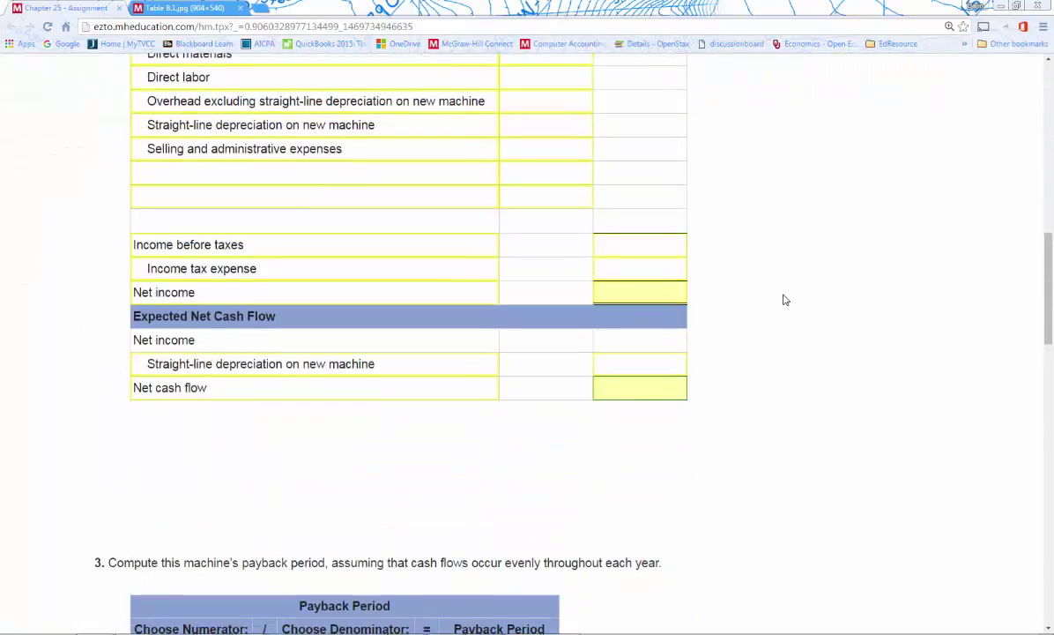
scroll(785, 299, "down", 12)
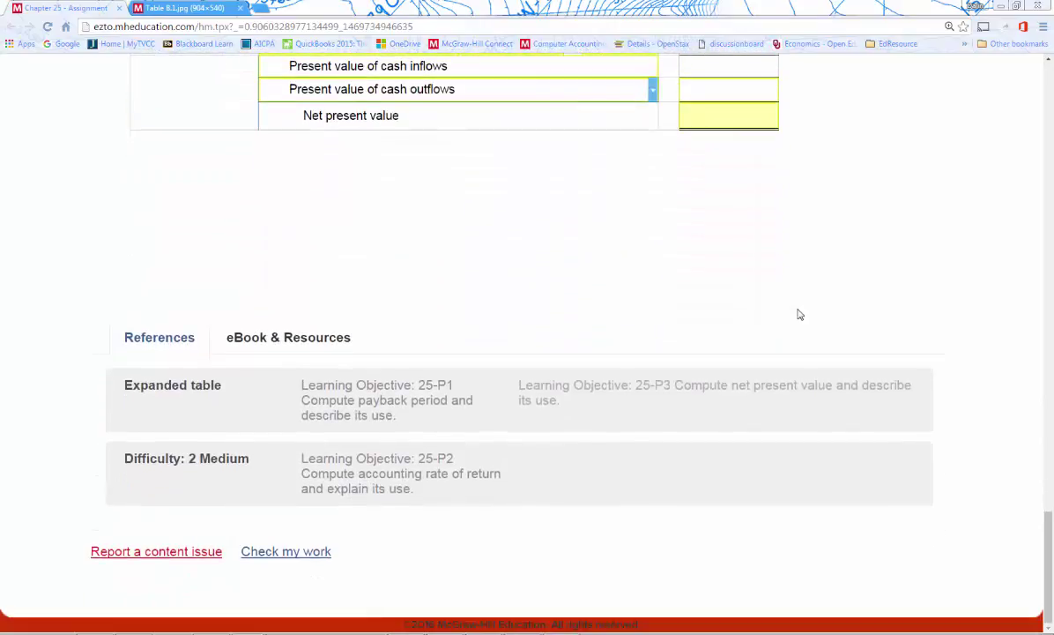
scroll(798, 313, "up", 3)
scroll(800, 315, "up", 20)
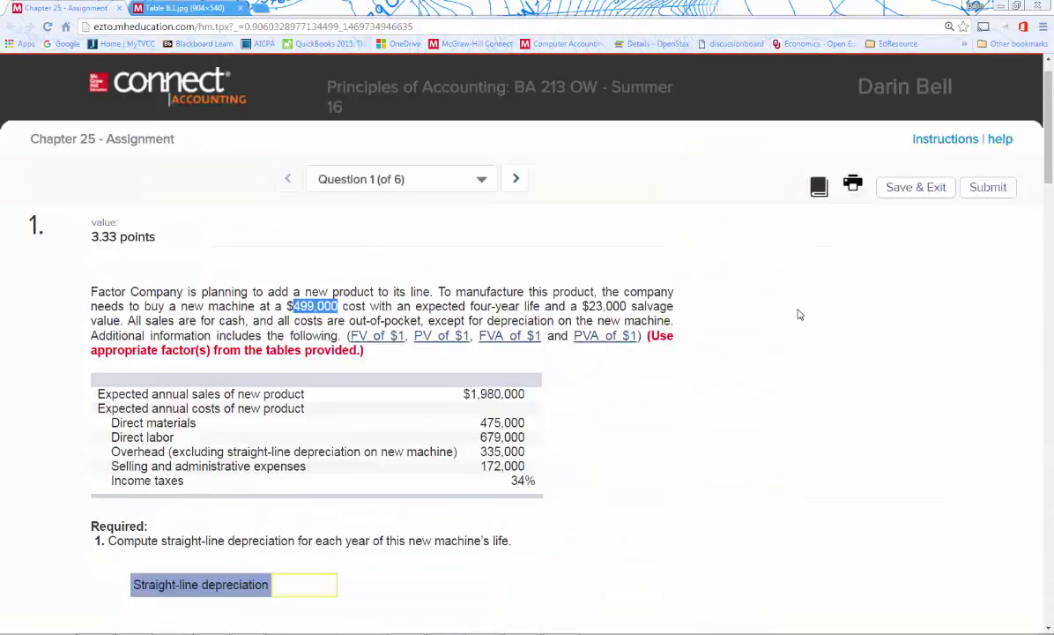